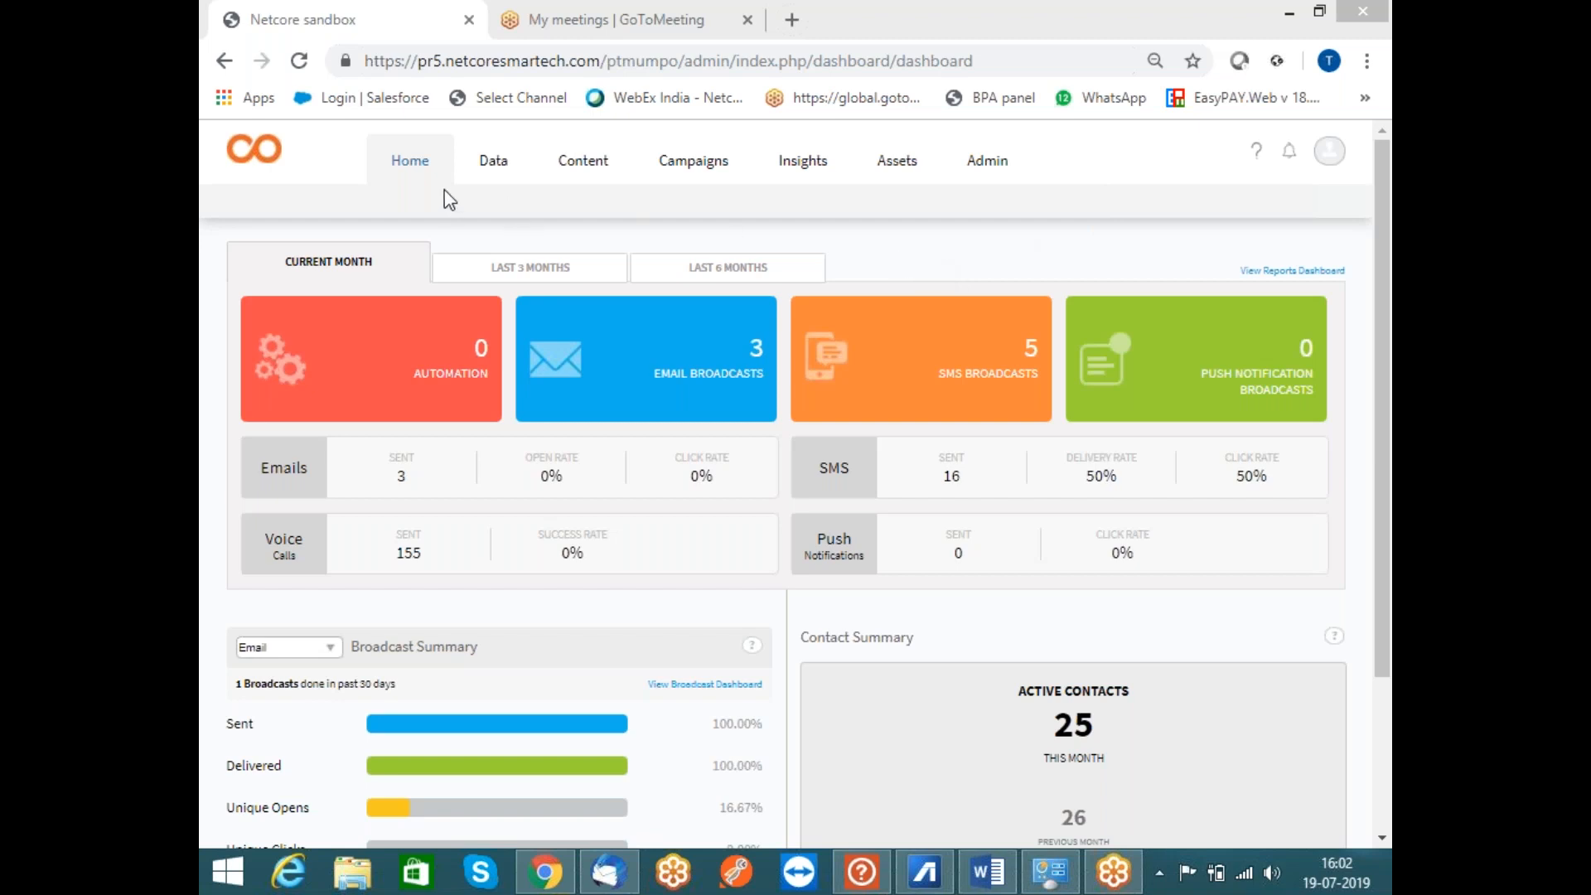
View the Contacts Overview under Data, then minimise Chrome to show the desktop
left_click(500, 165)
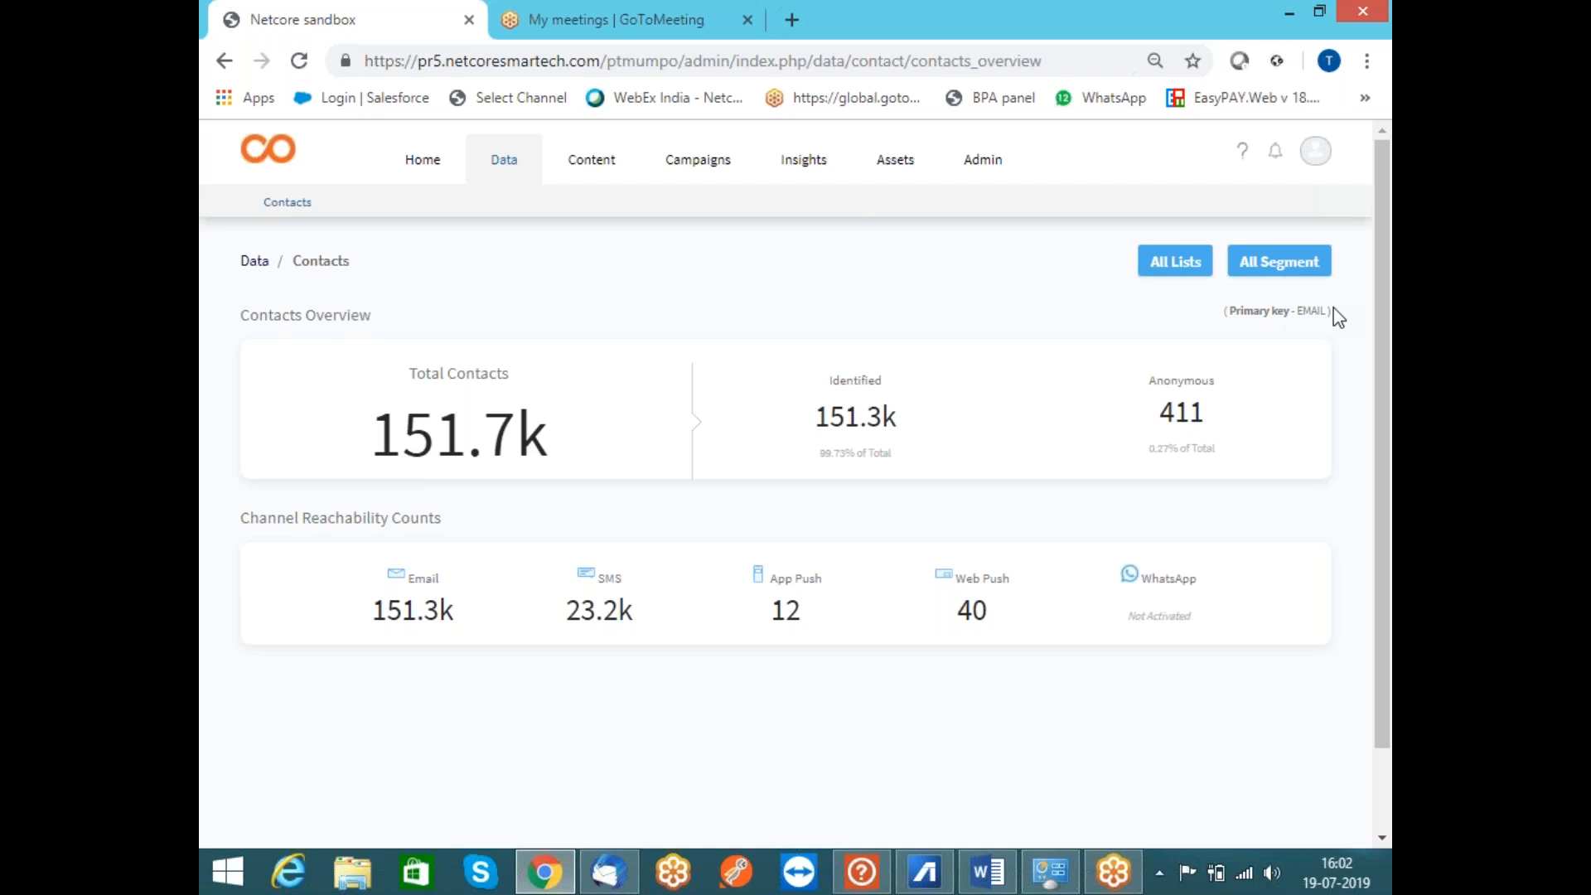
key("super+d")
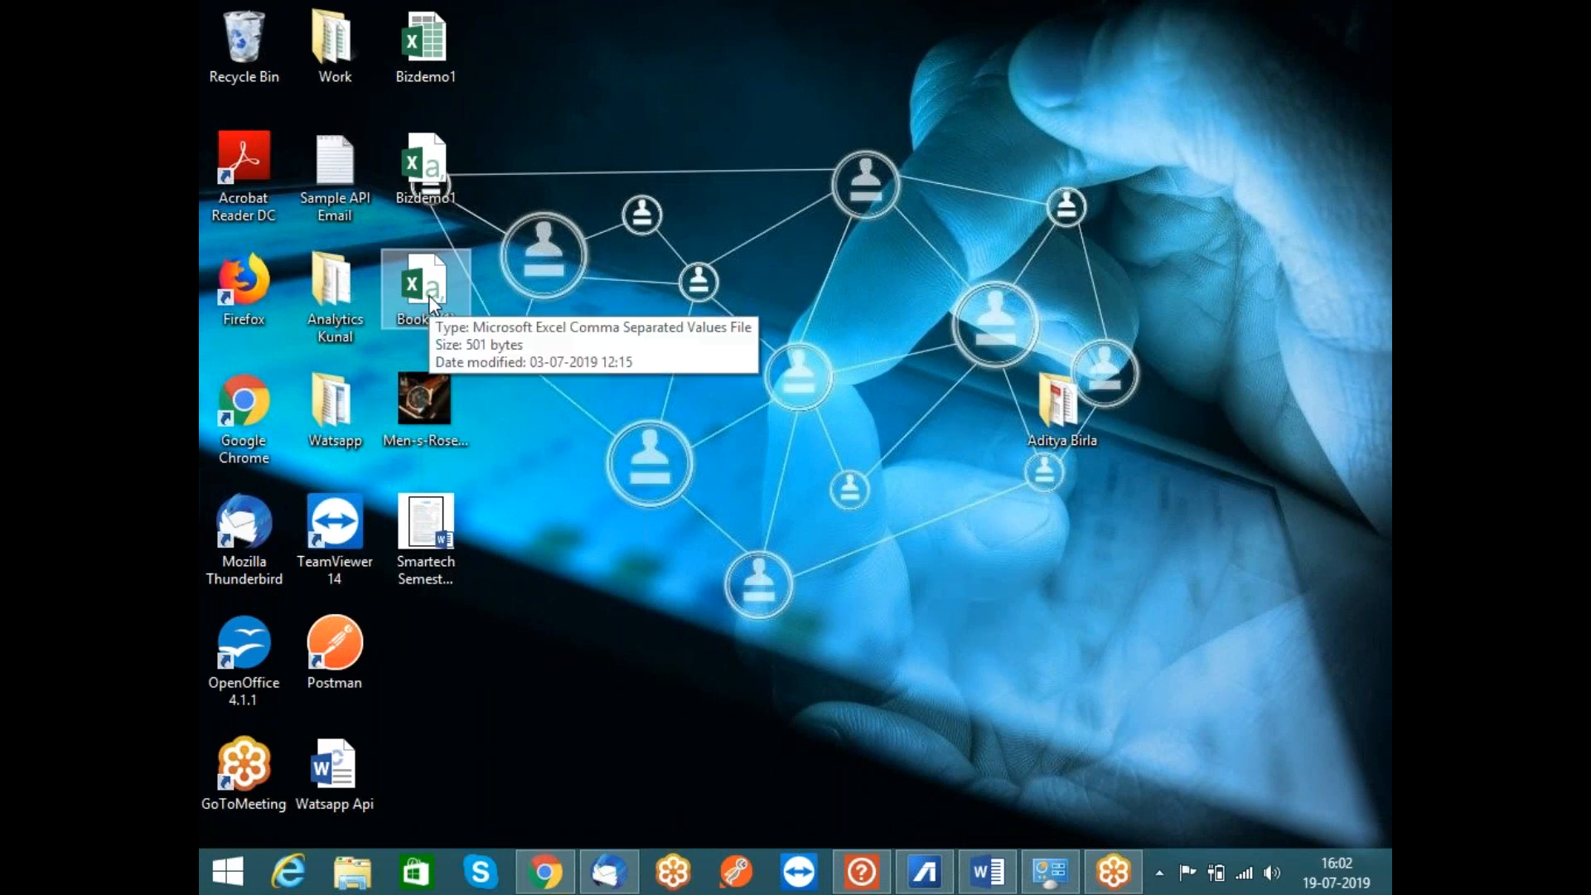
Open Book2 (1) in Excel, dismissing the activation notice and discarding recovered files
mouse_move(429, 296)
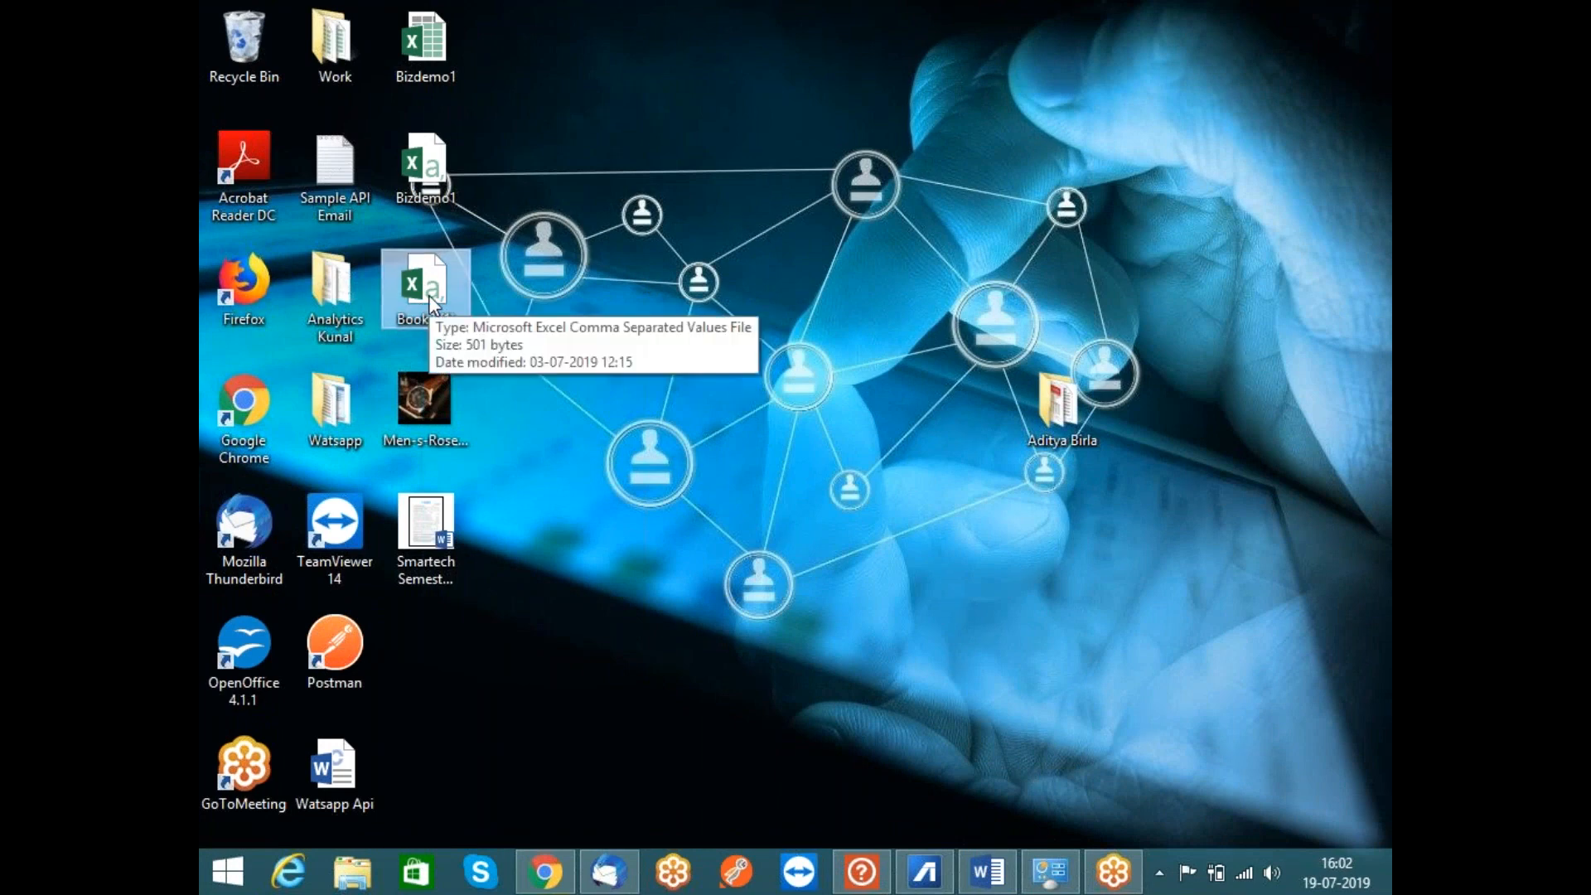
double_click(429, 296)
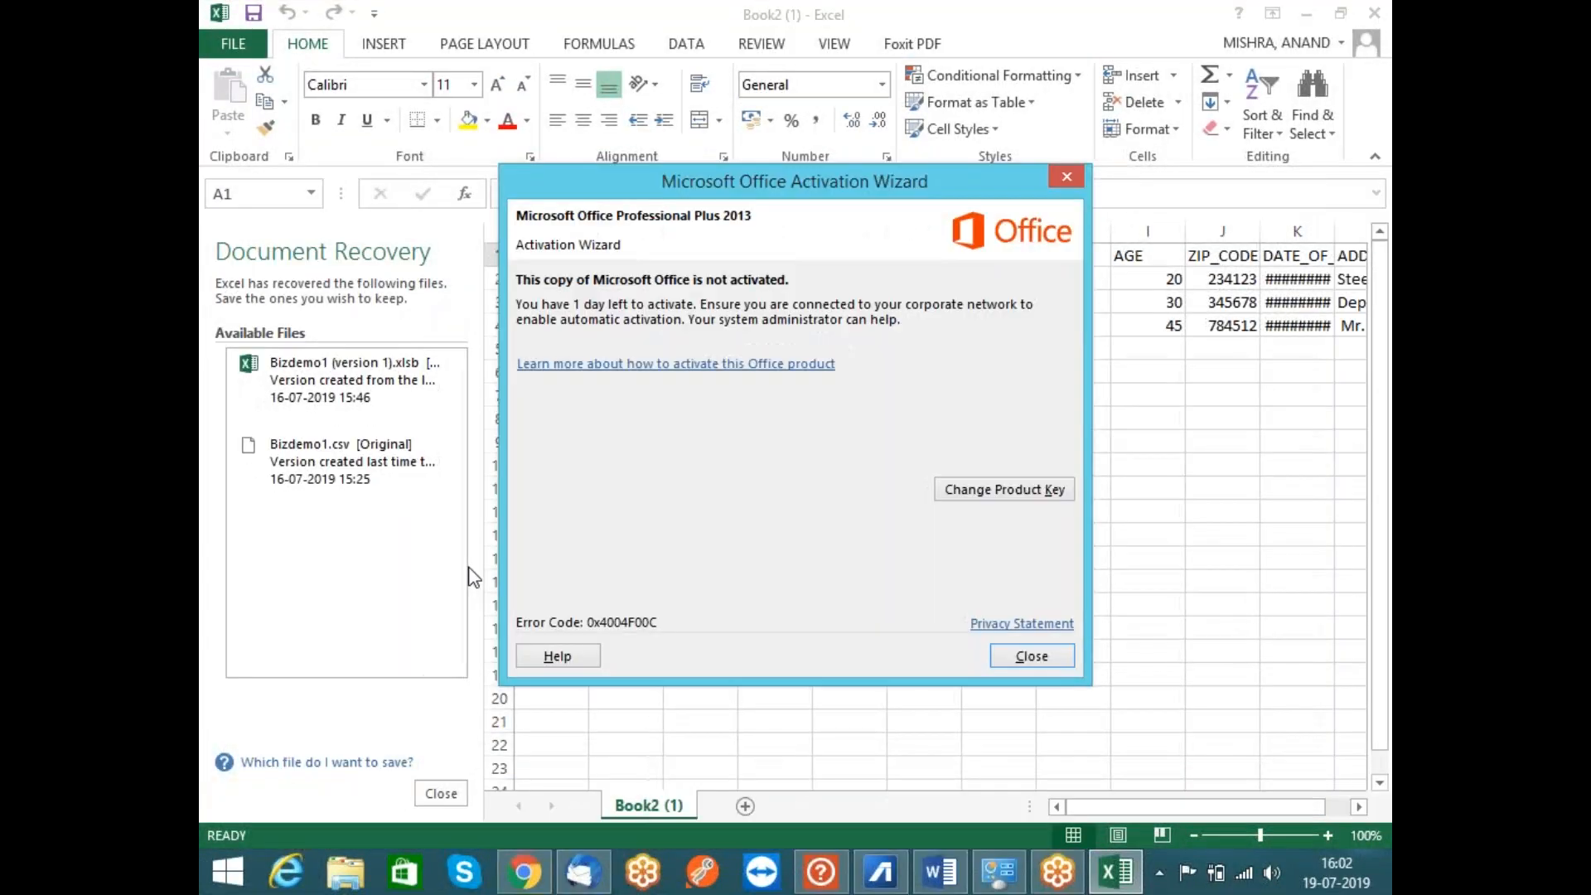
left_click(1039, 663)
left_click(443, 796)
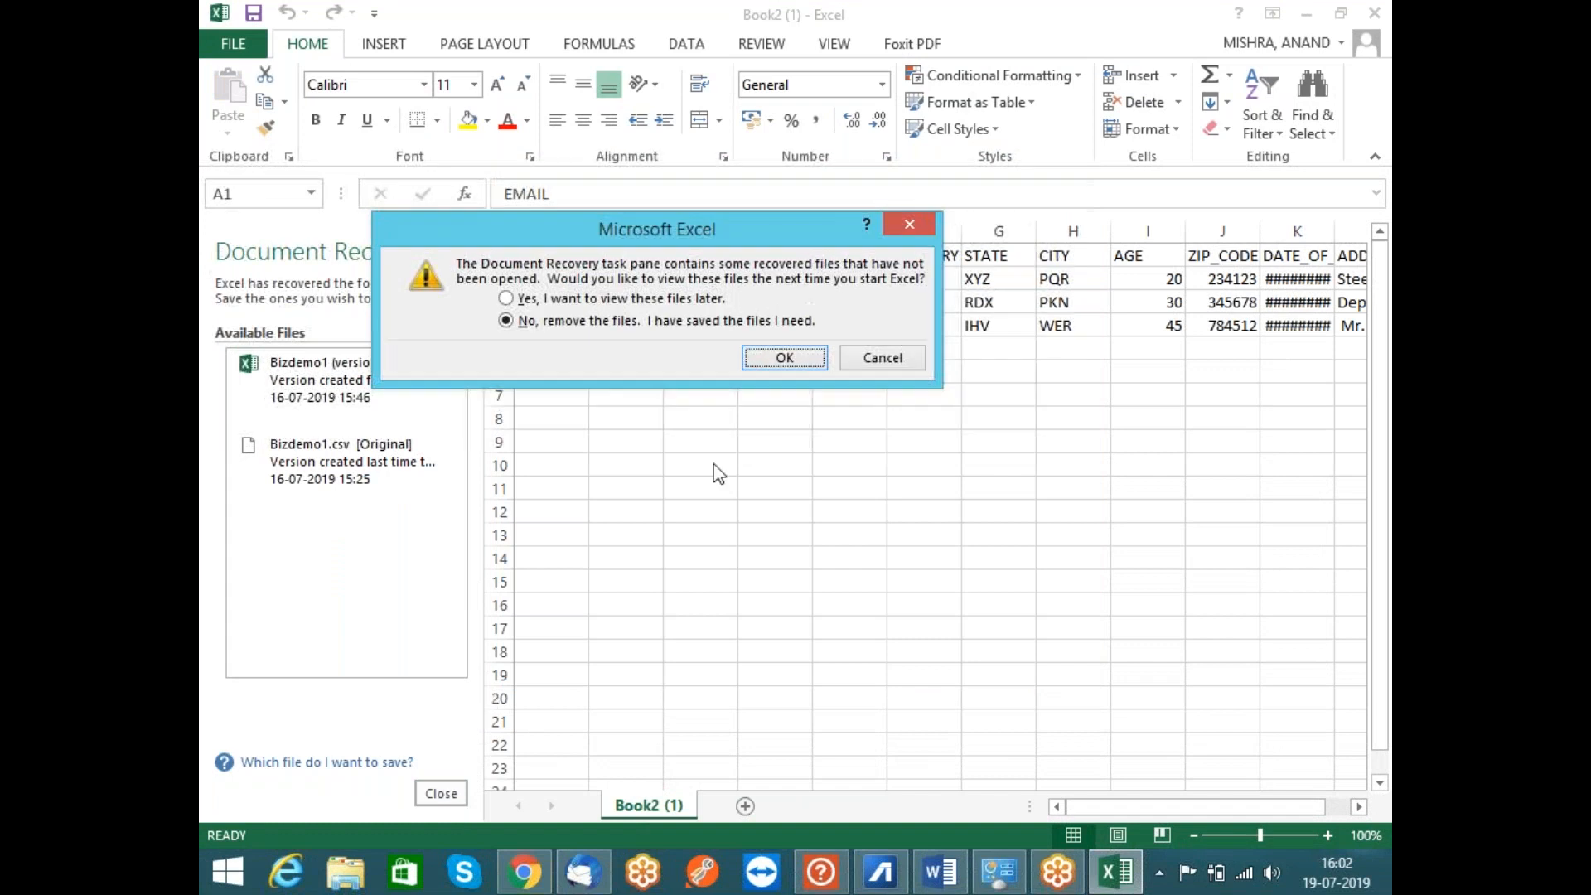
left_click(784, 357)
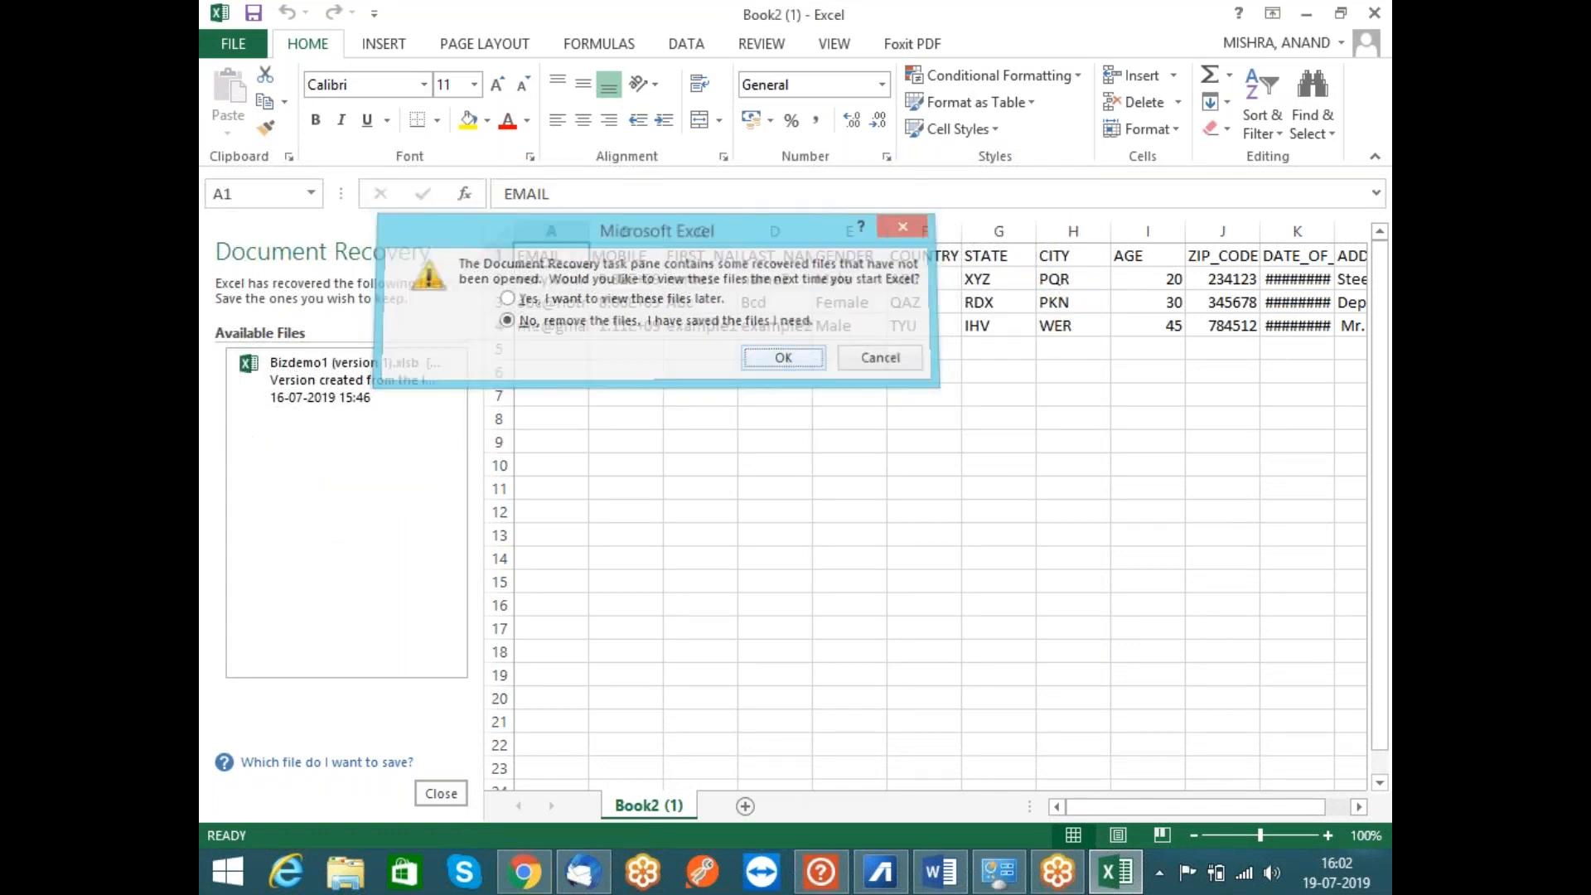
Widen column A to show full email addresses, then return to the Smartech contacts overview
left_click_drag(307, 236, 356, 237)
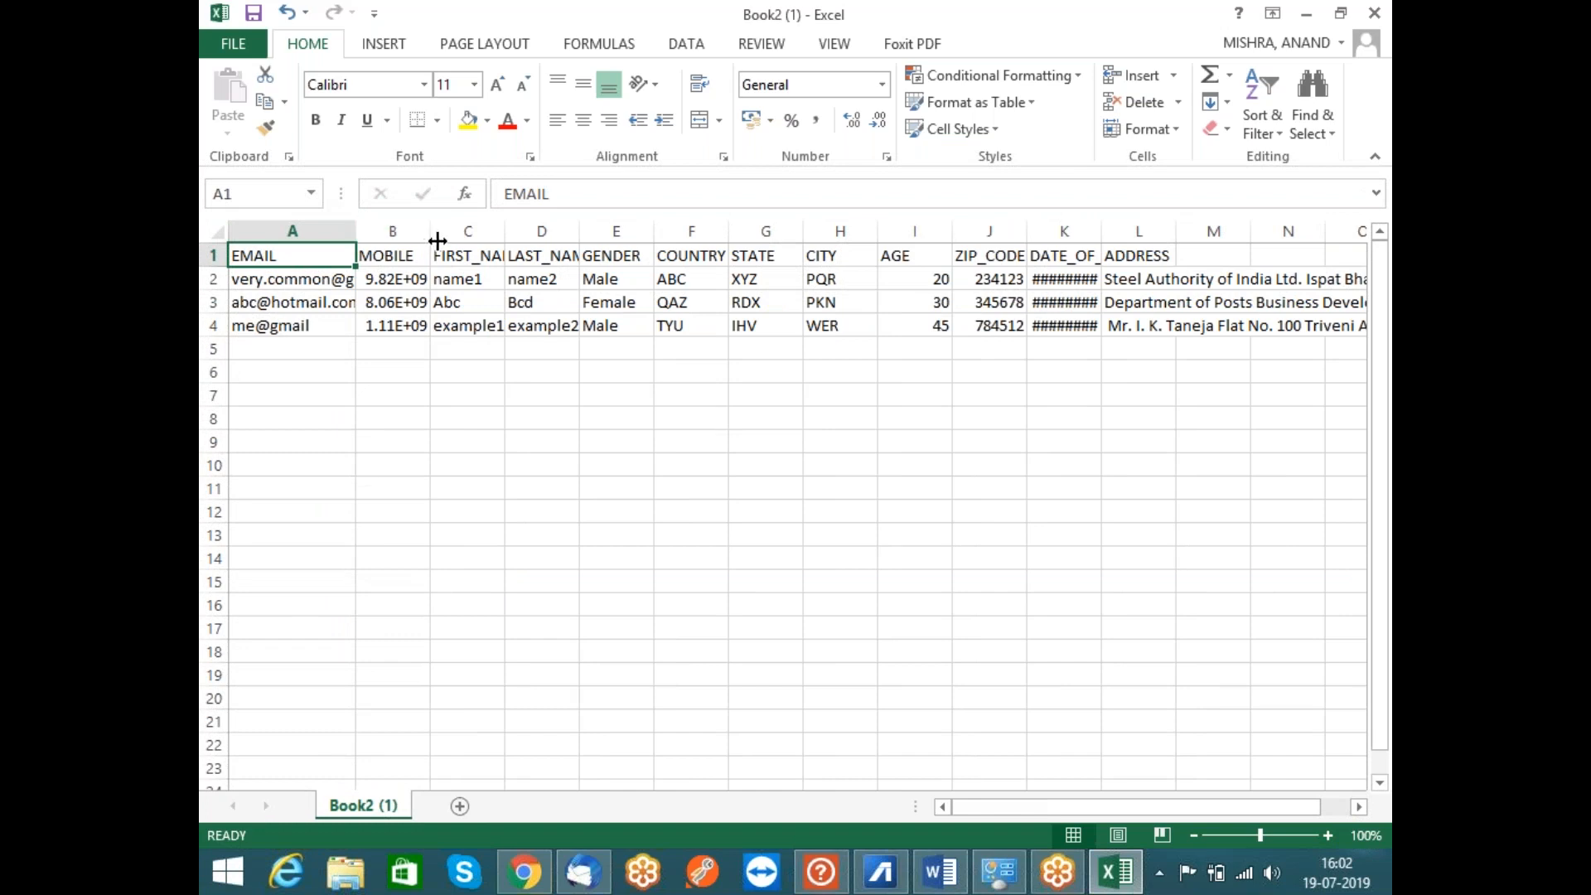
left_click_drag(453, 257, 1224, 319)
left_click(1032, 423)
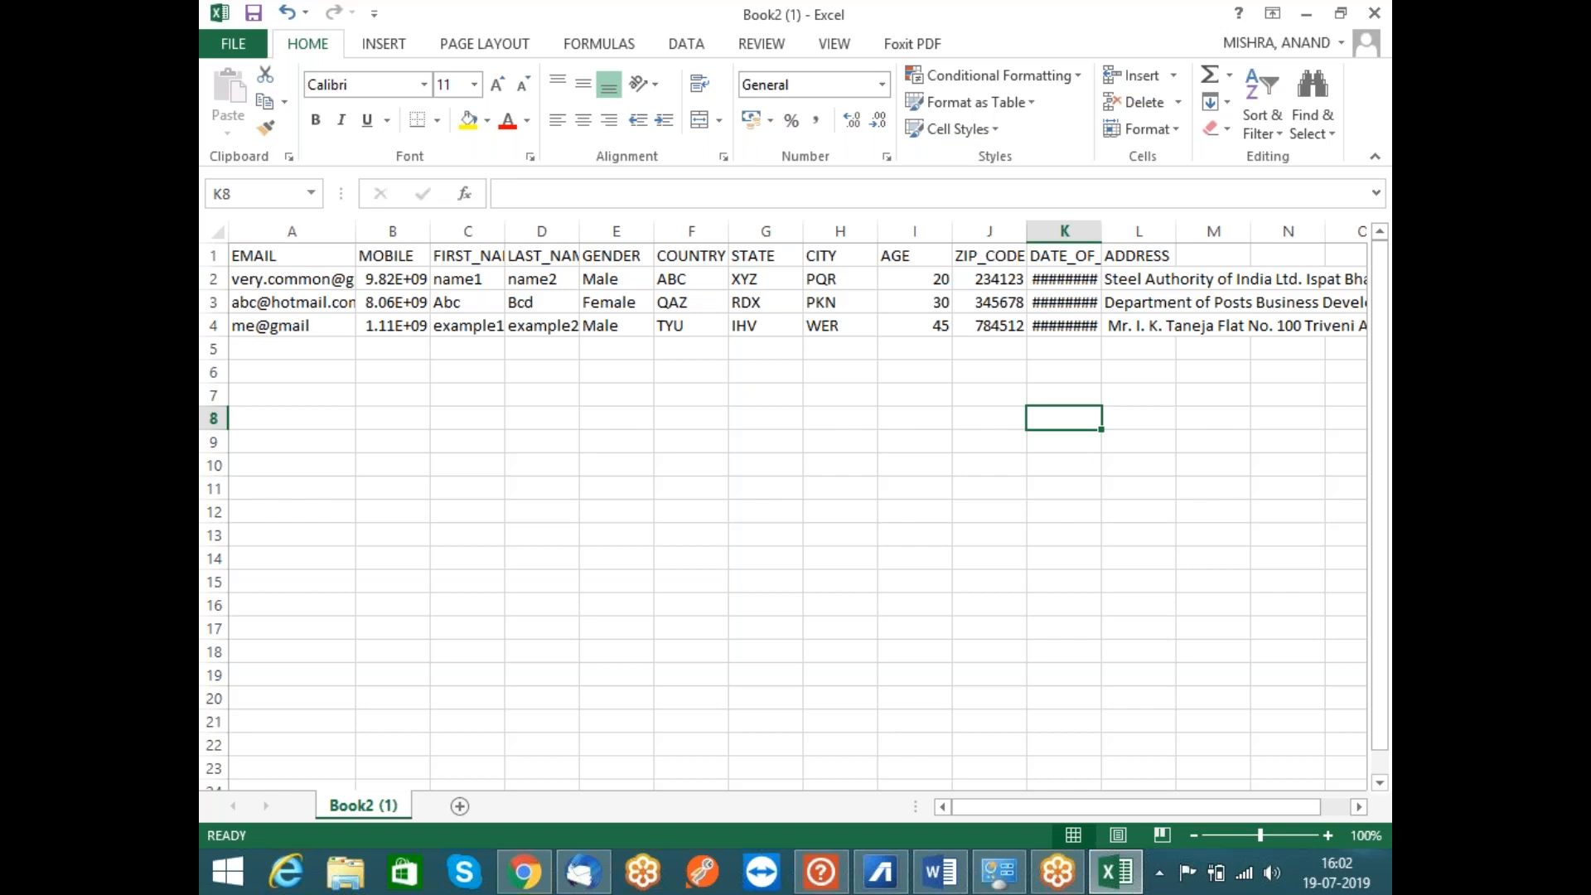
left_click(524, 872)
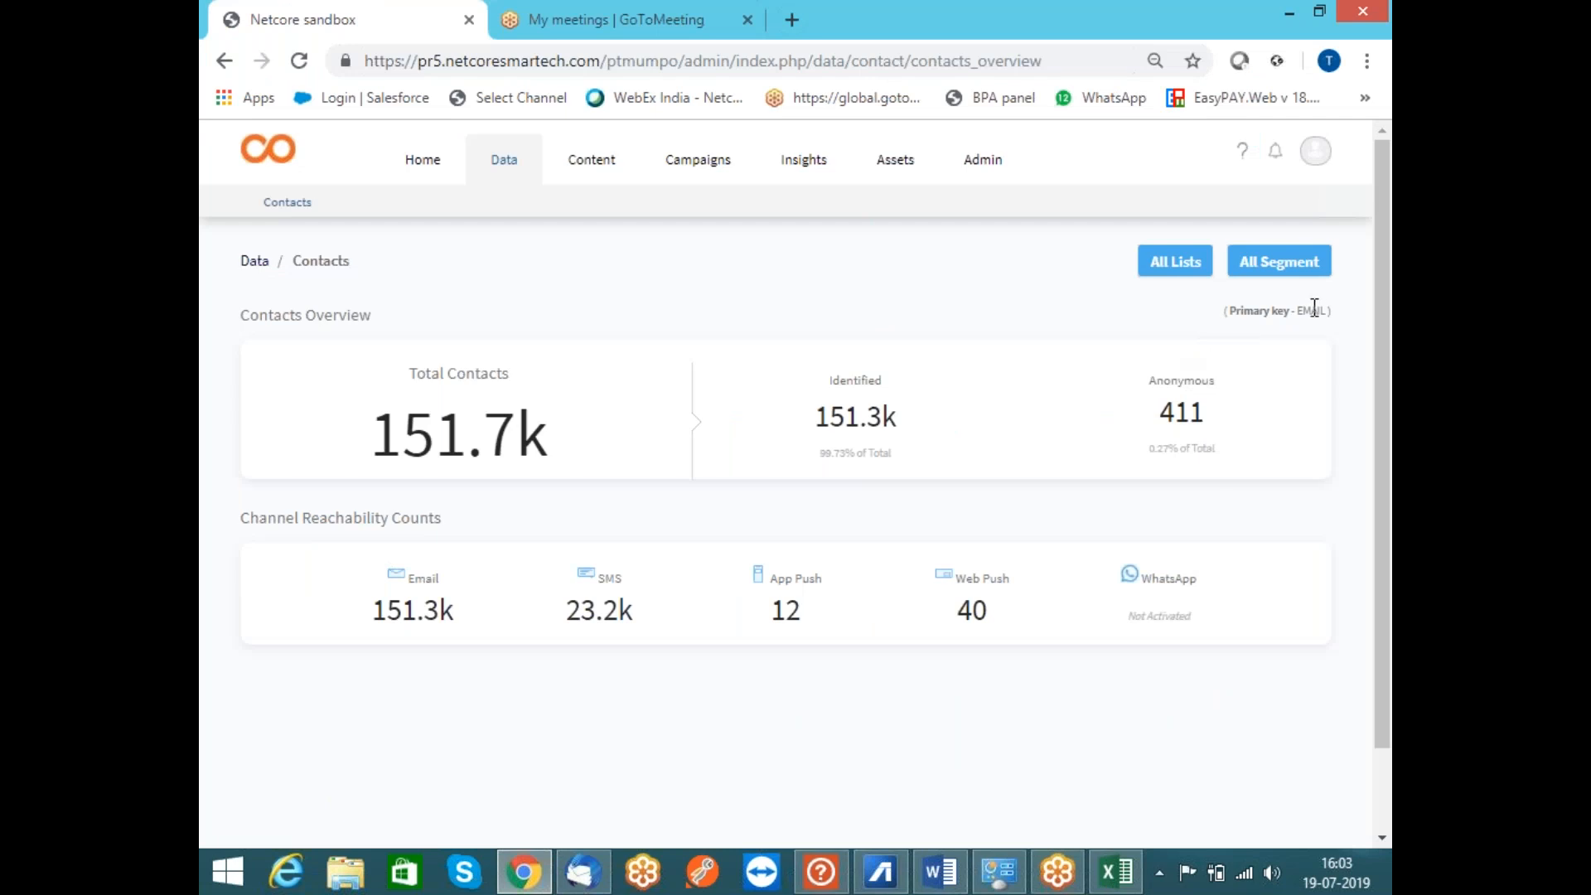
left_click(524, 872)
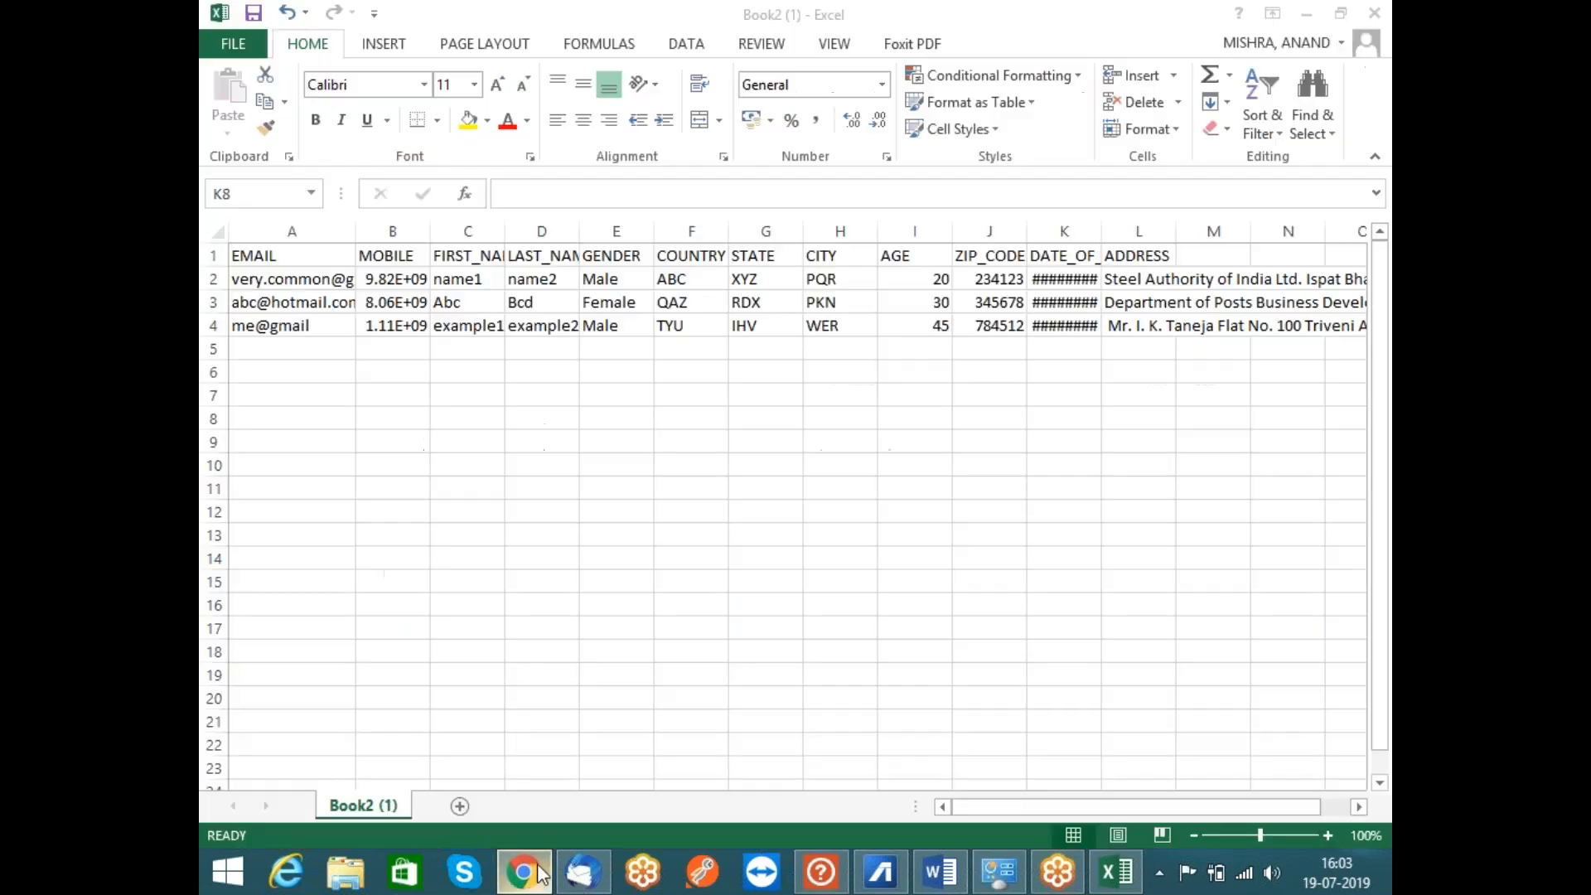
left_click(287, 258)
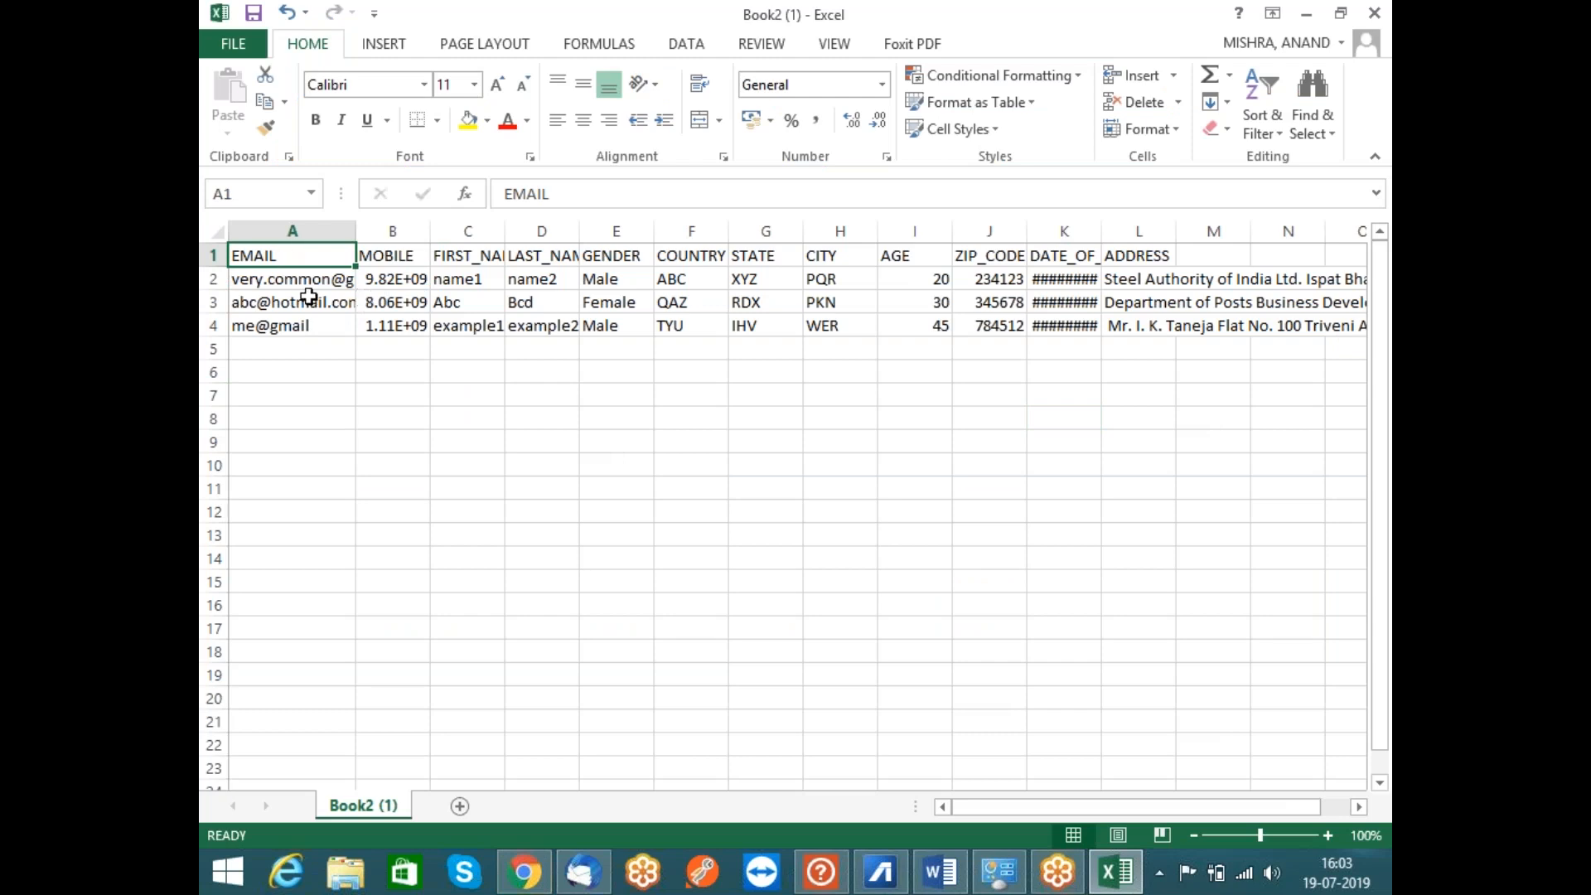
left_click(529, 885)
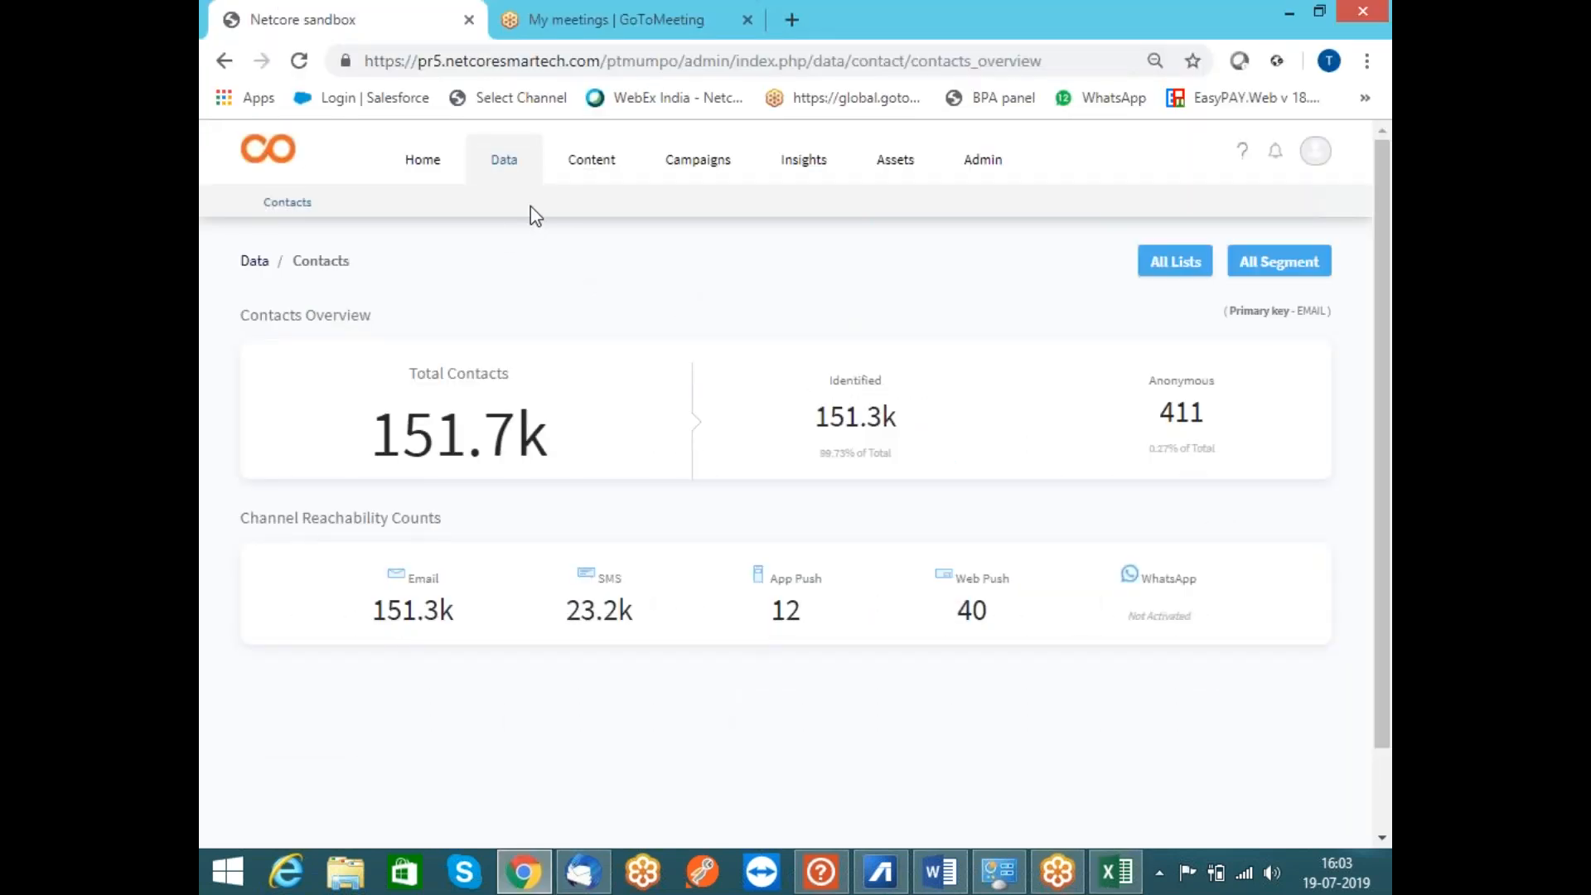
Create the normal list 'Test SMS pr' and choose Add > Via File Upload for it
left_click(1195, 264)
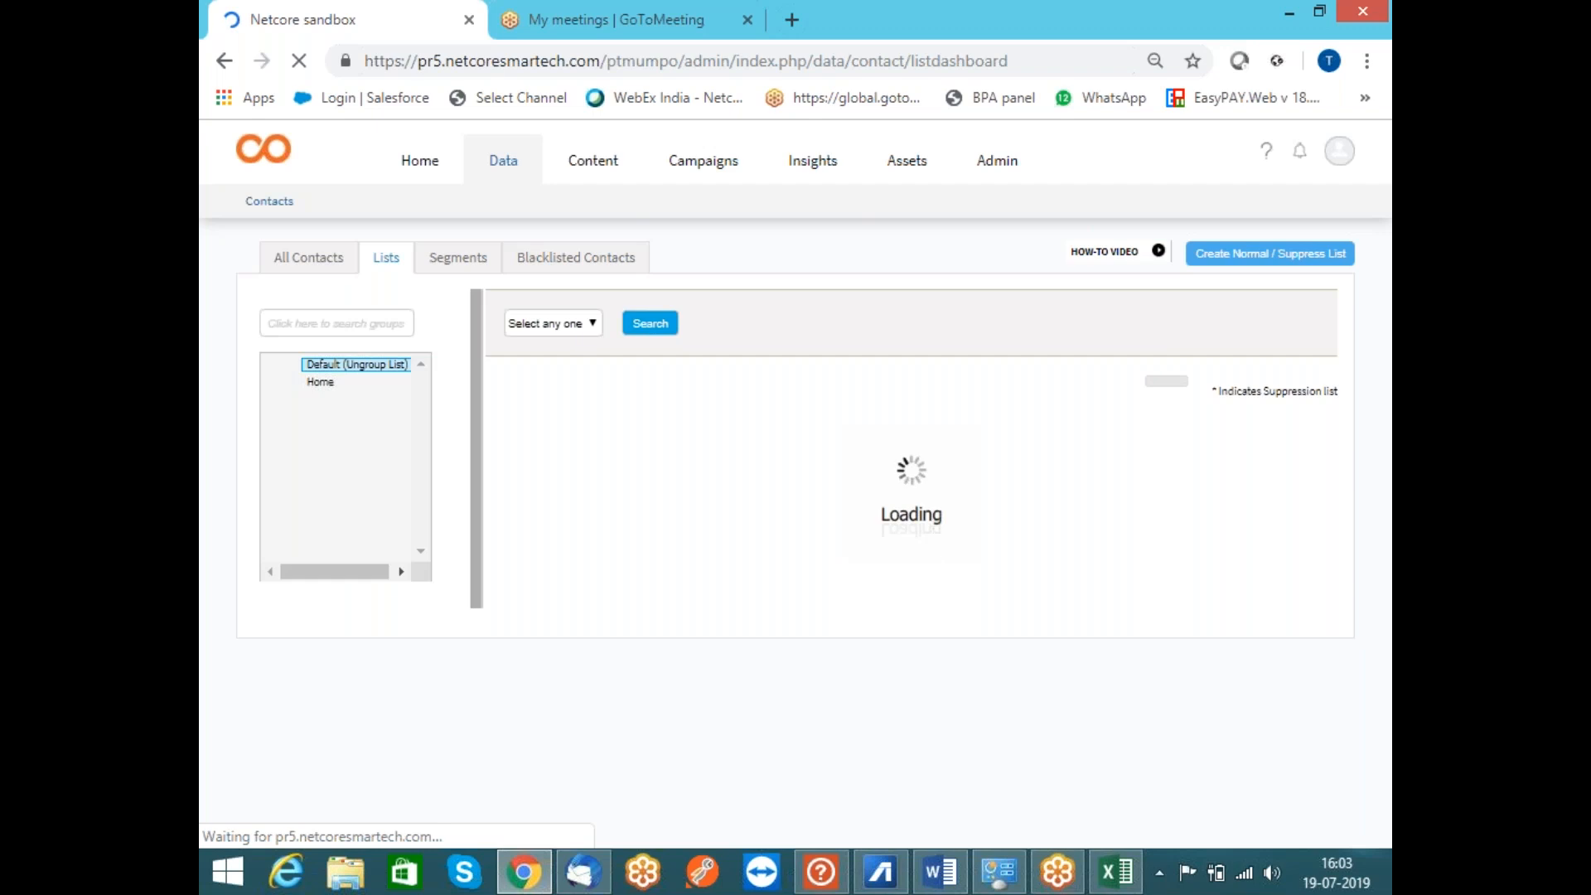
left_click(1236, 271)
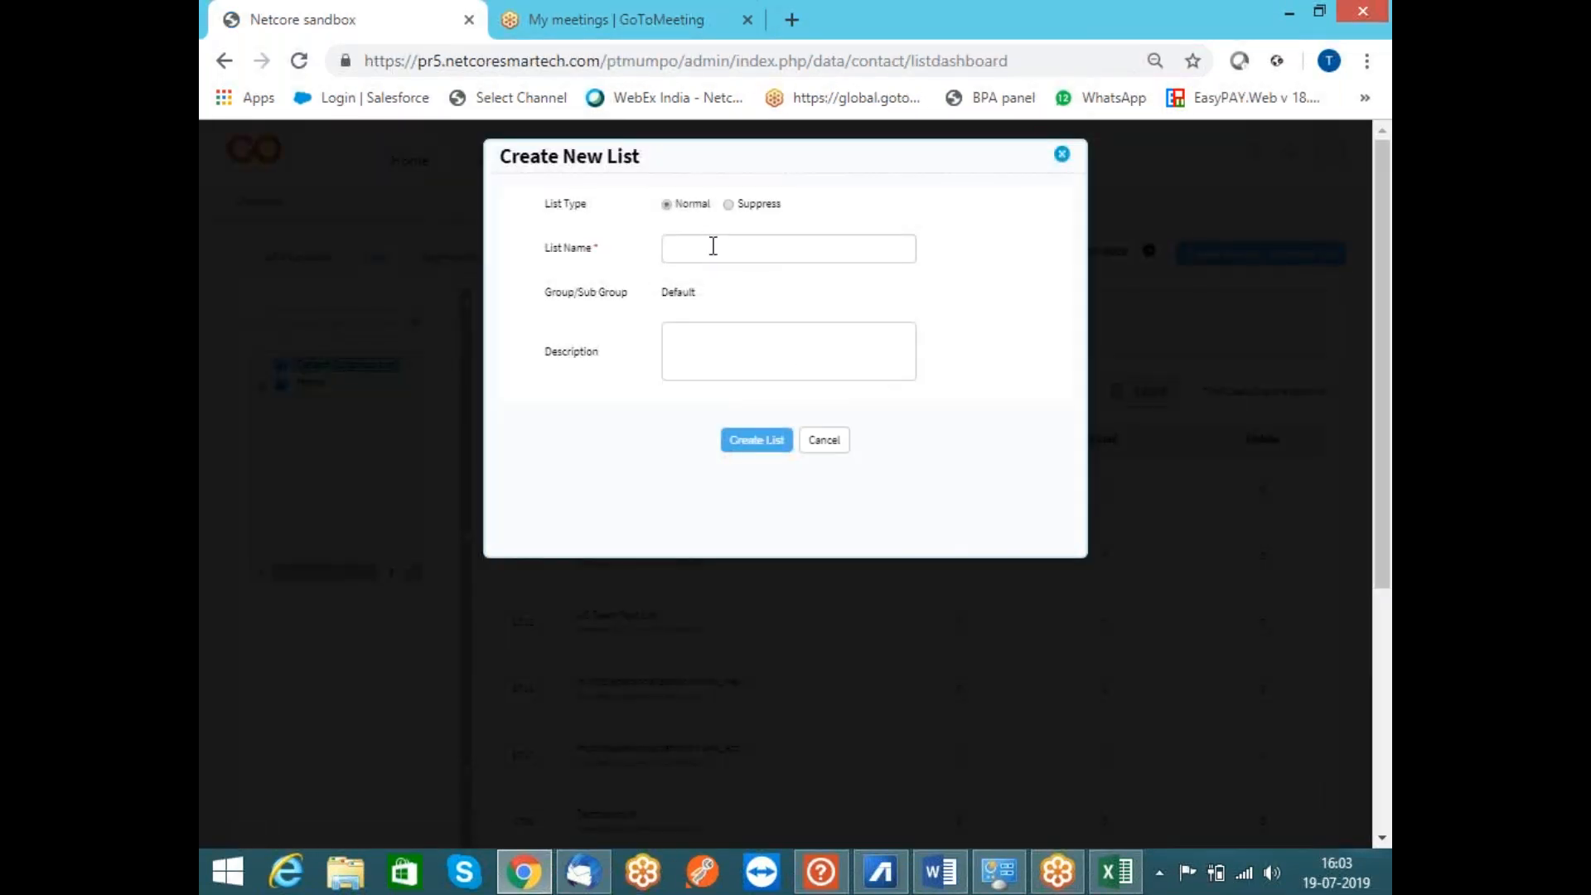
left_click(715, 253)
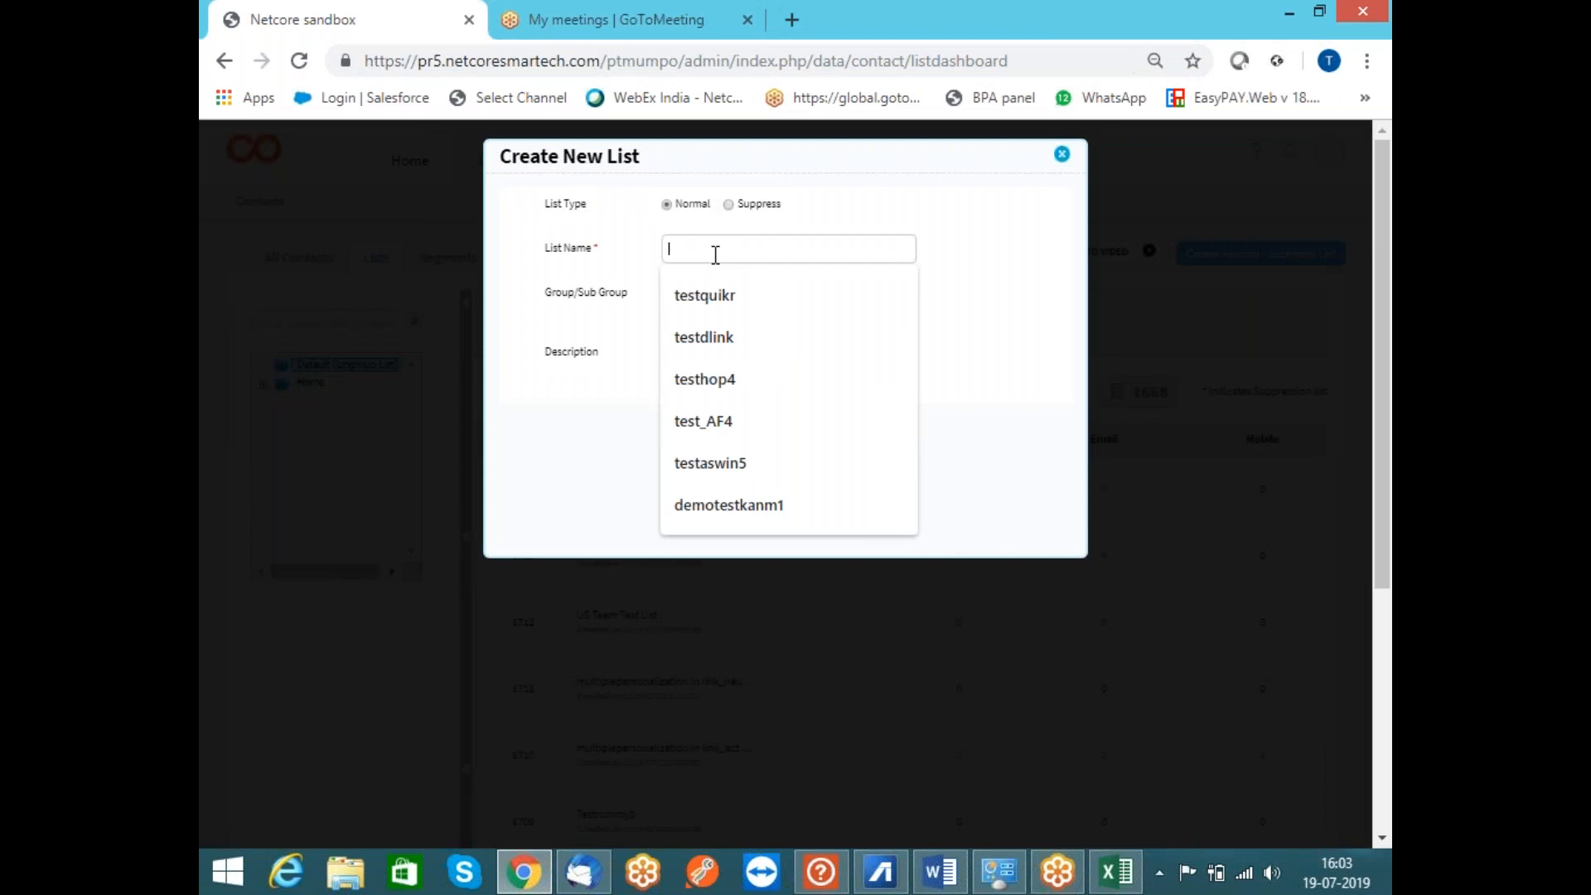
type("Test SMS")
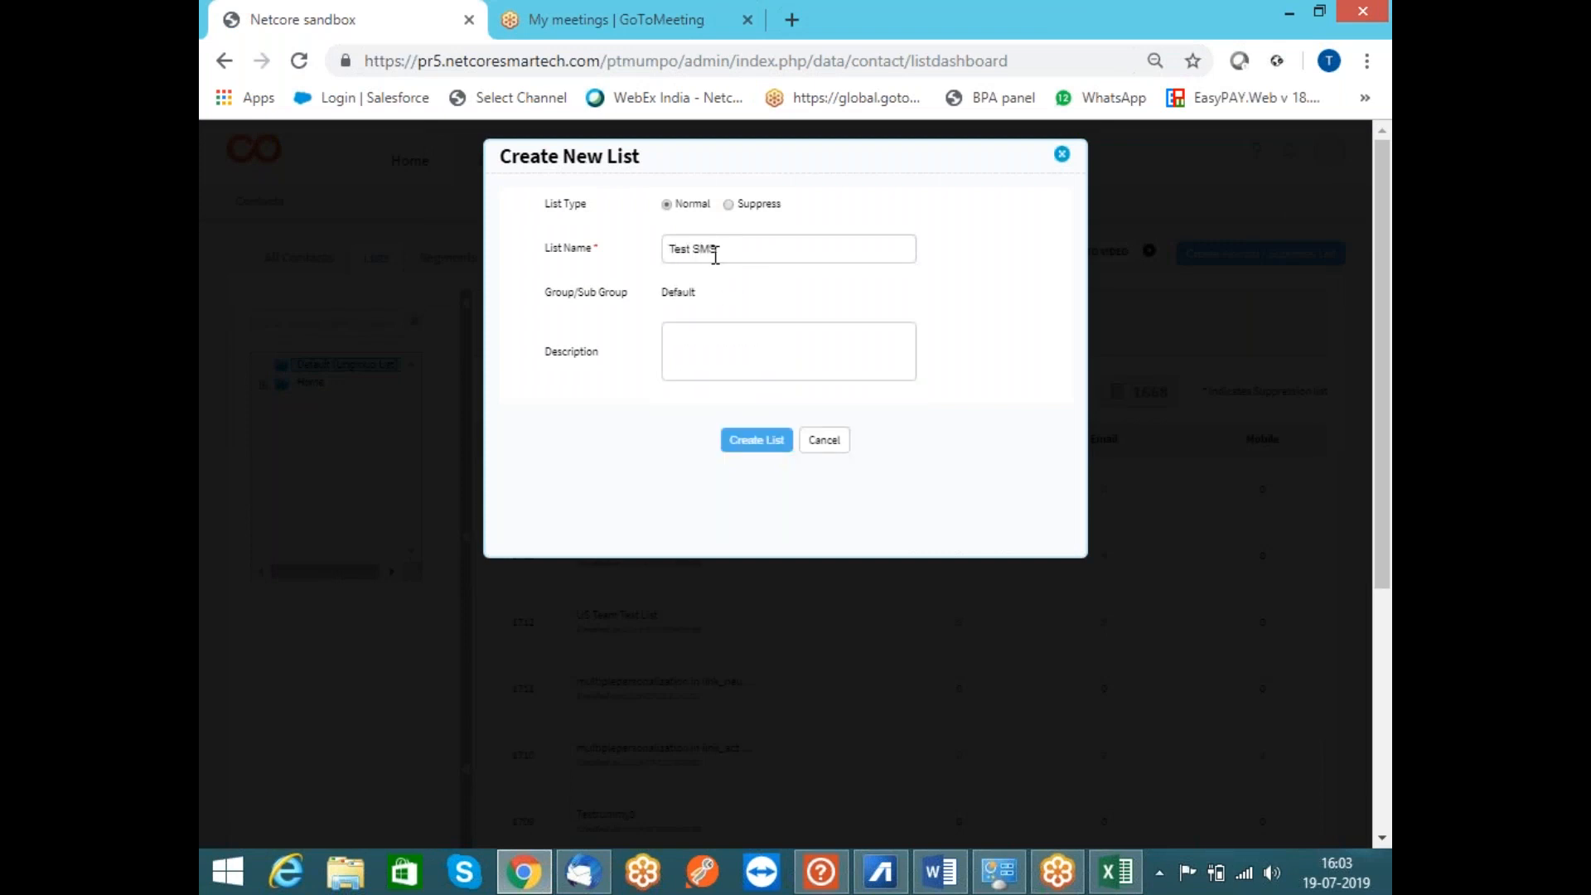
type(" pr")
left_click(751, 448)
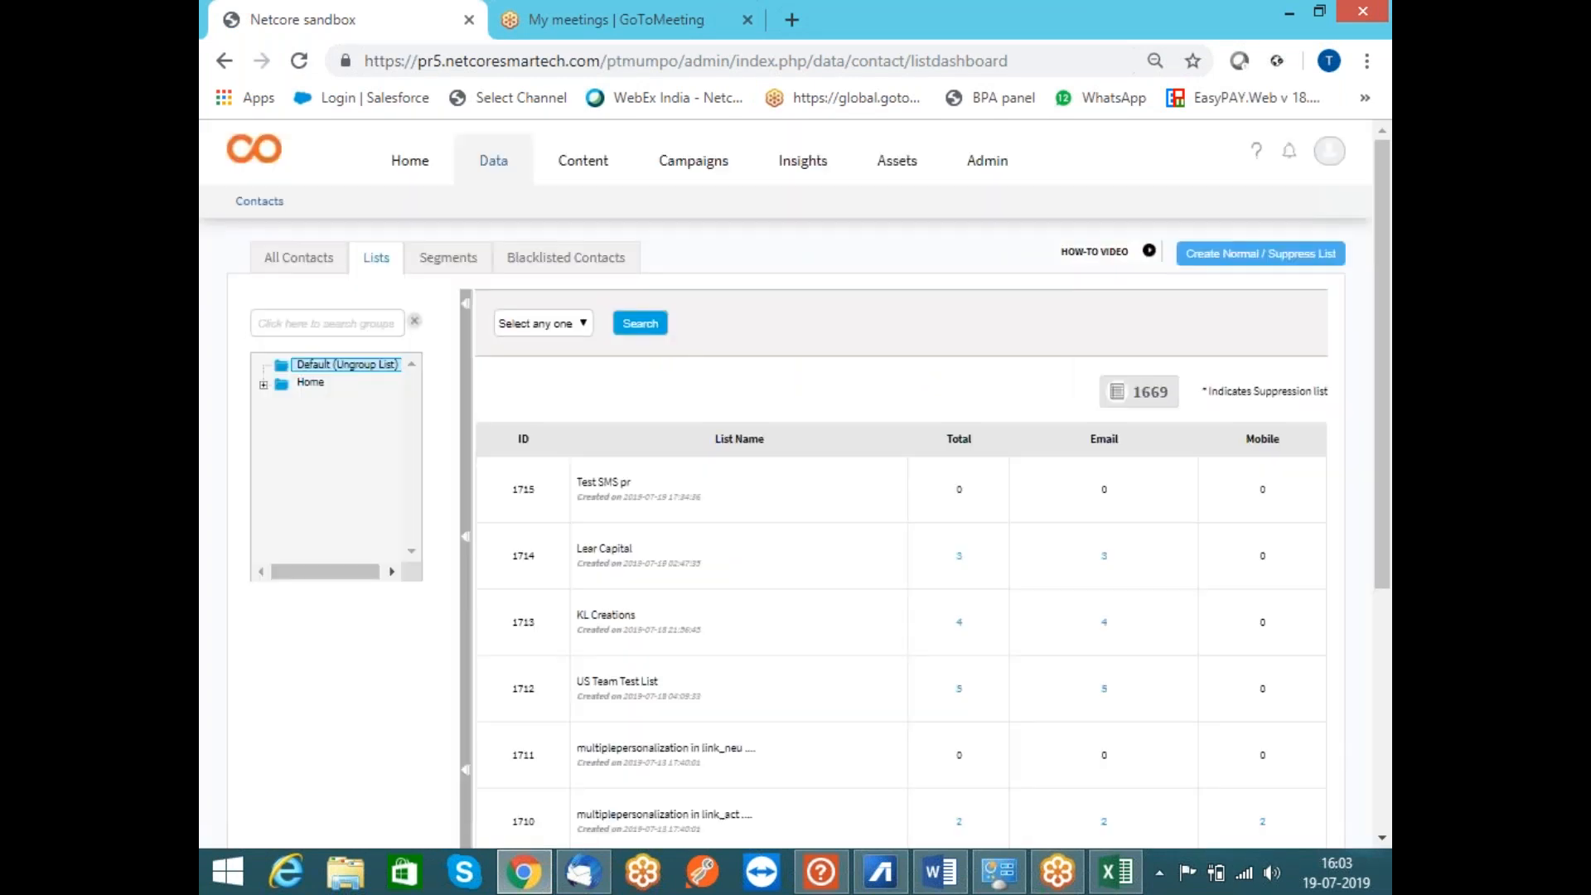
left_click(586, 513)
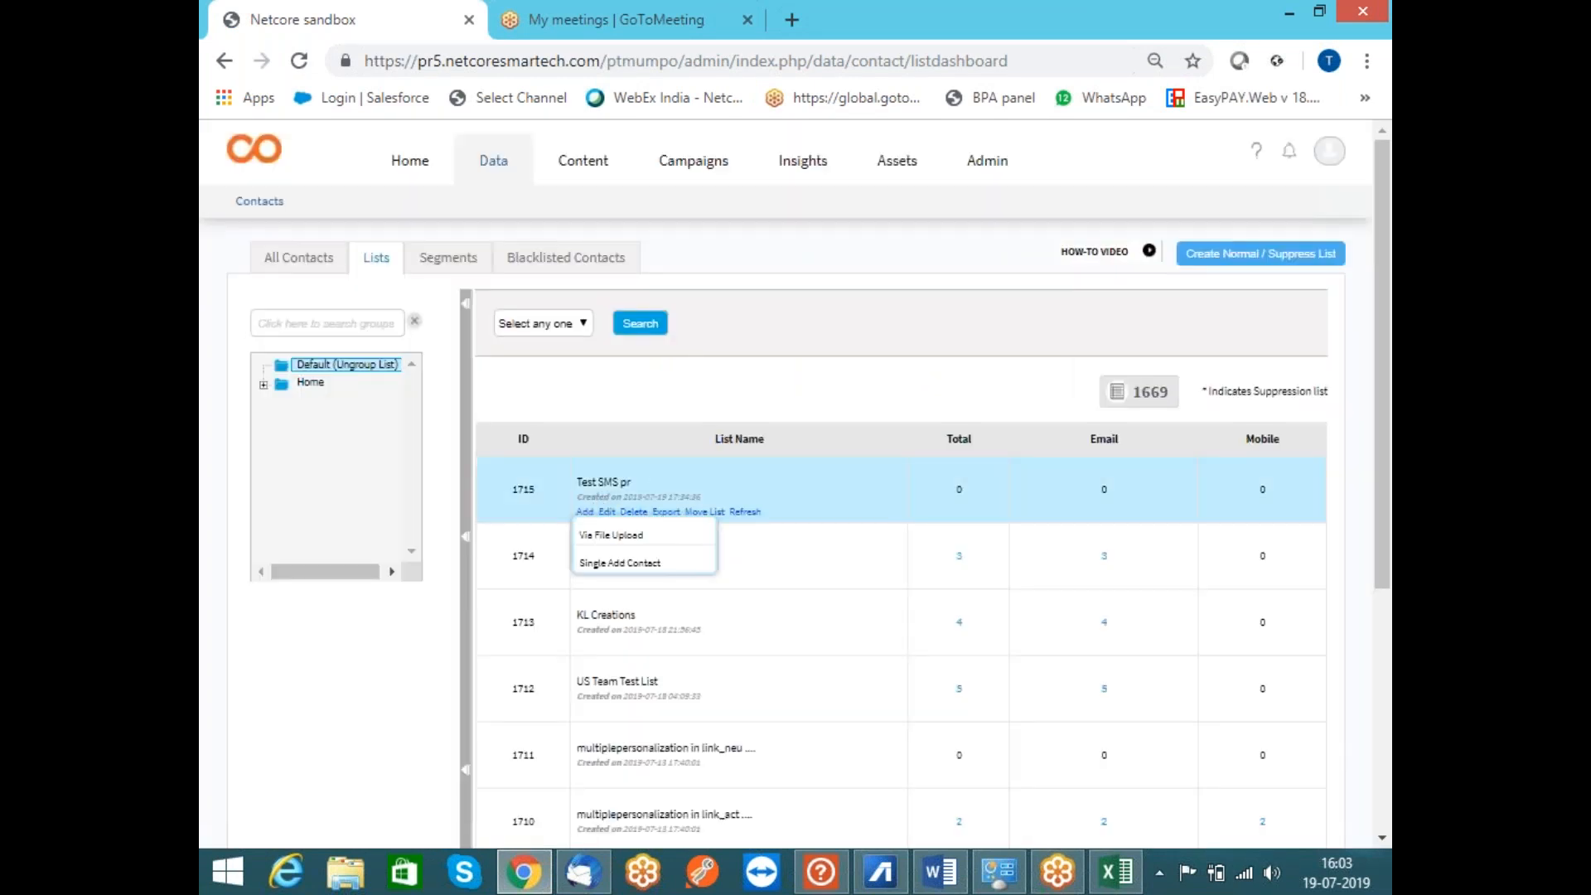
left_click(597, 537)
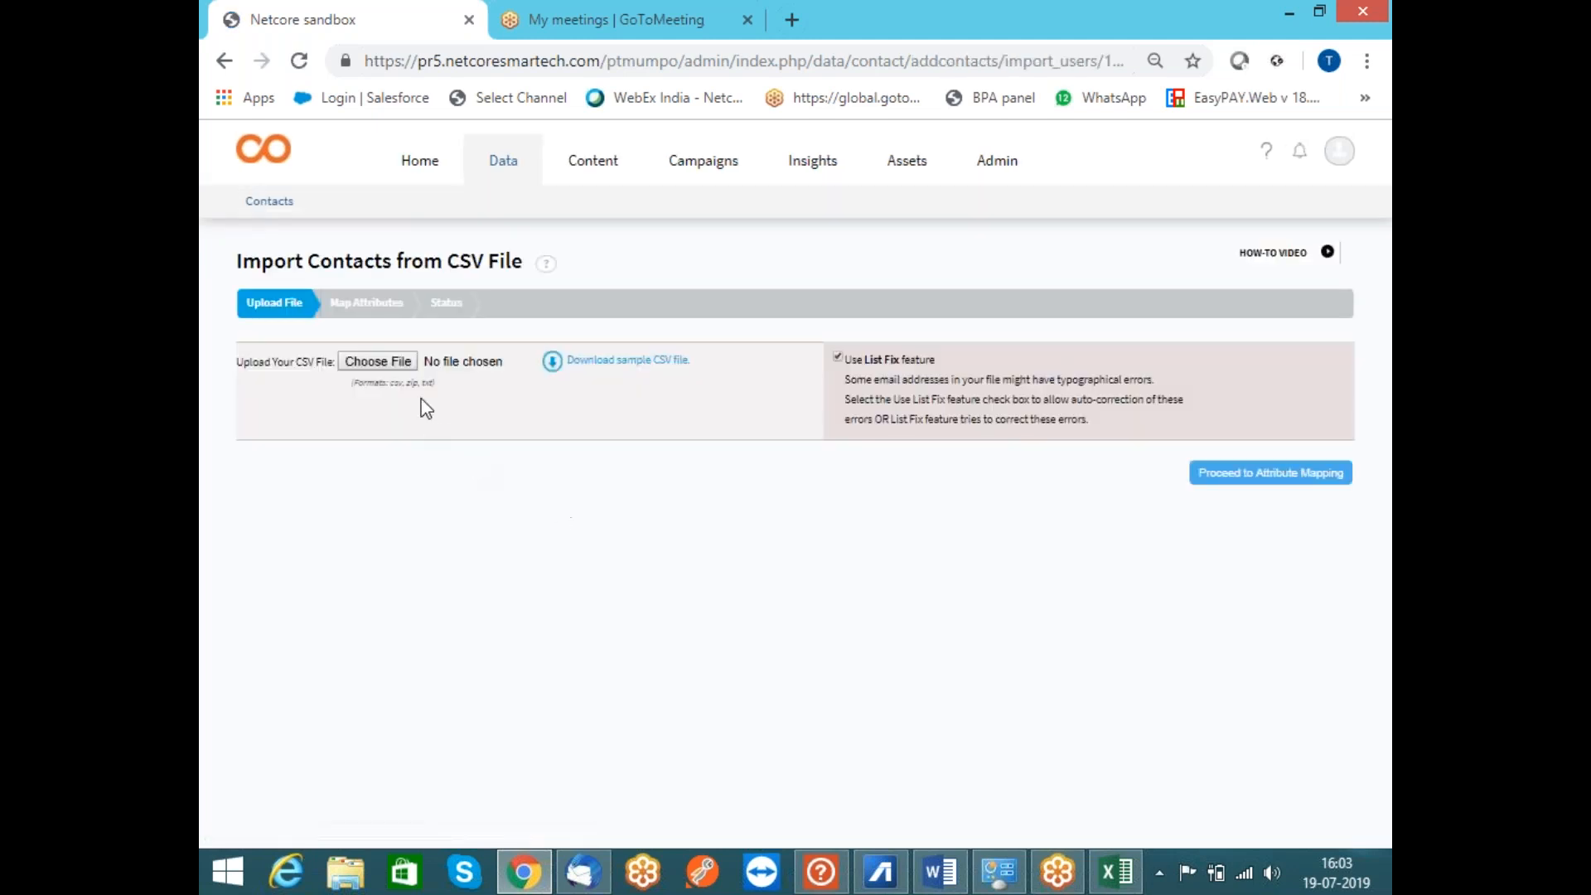
Upload Data mahindra.csv from the Laptop Backup folder and proceed to attribute mapping
left_click(412, 364)
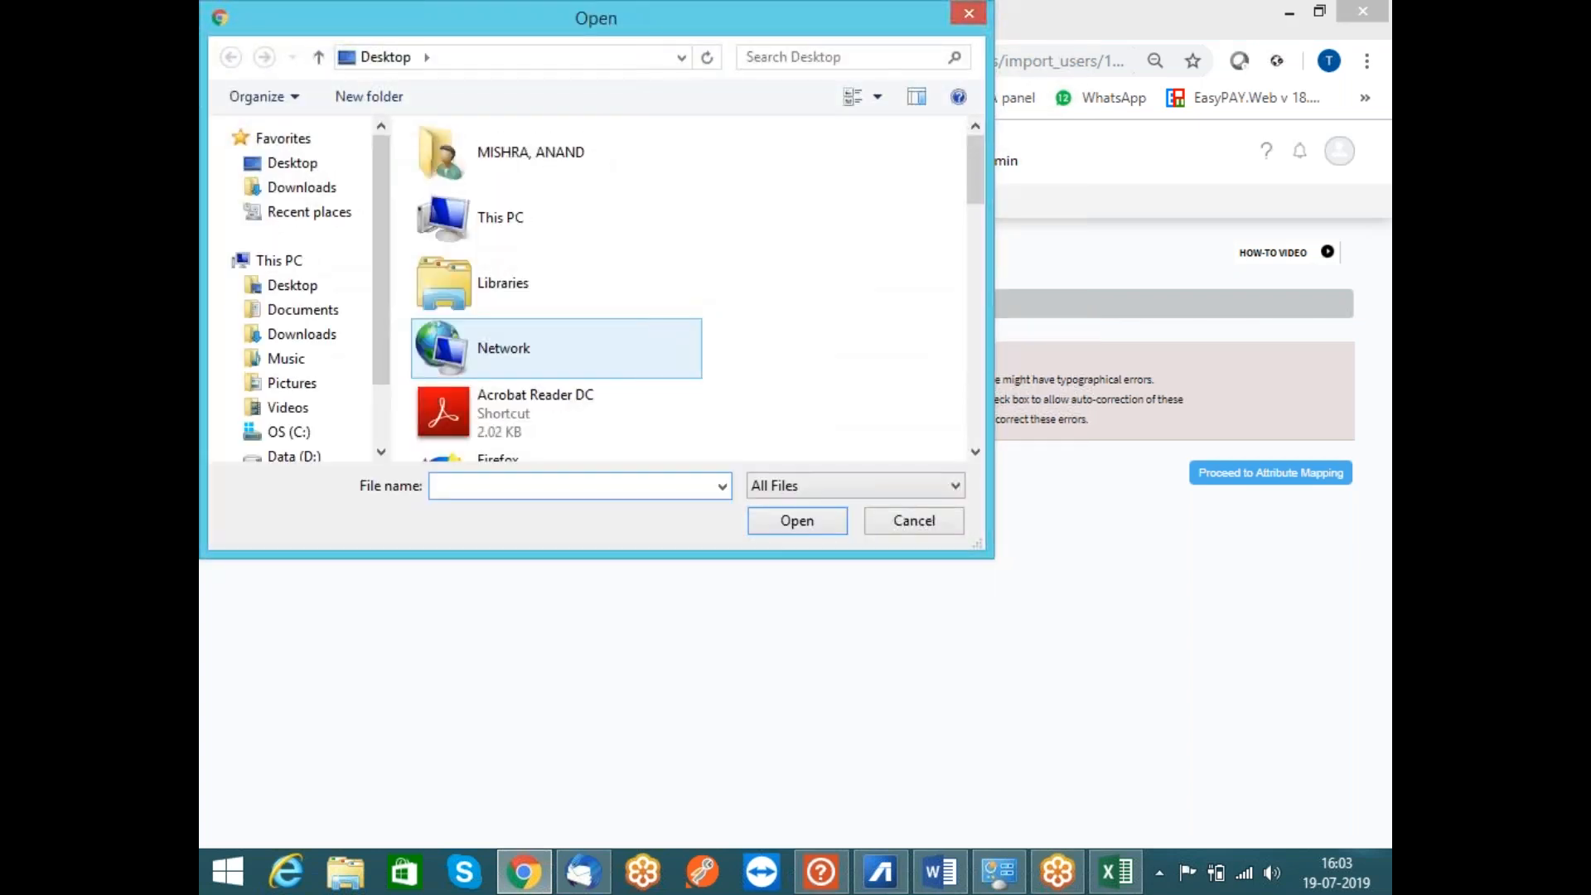
left_click(322, 166)
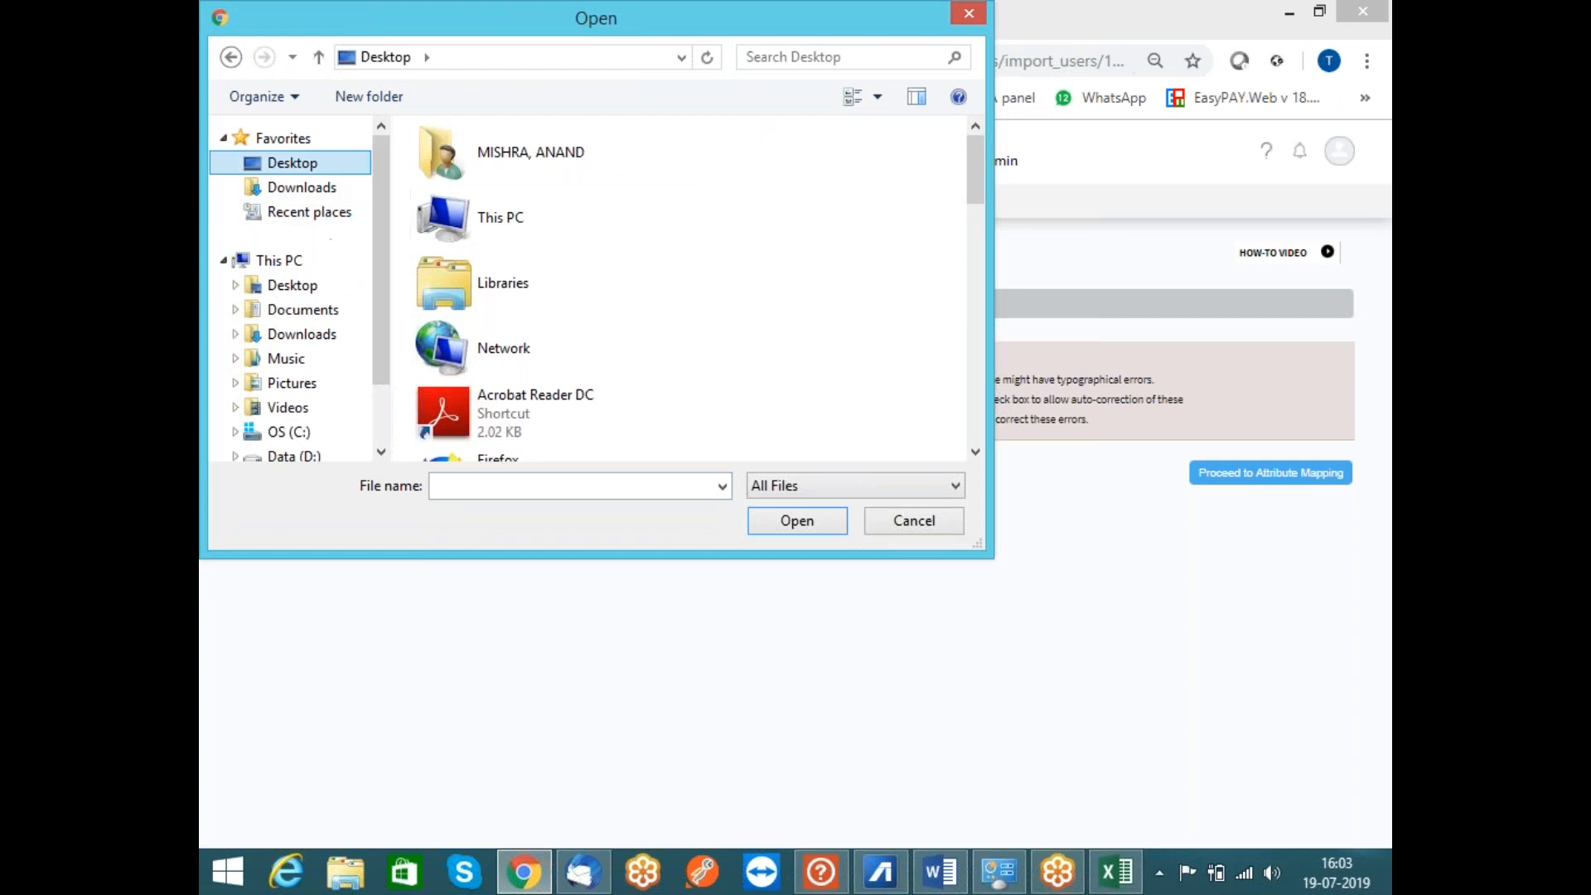
left_click(308, 457)
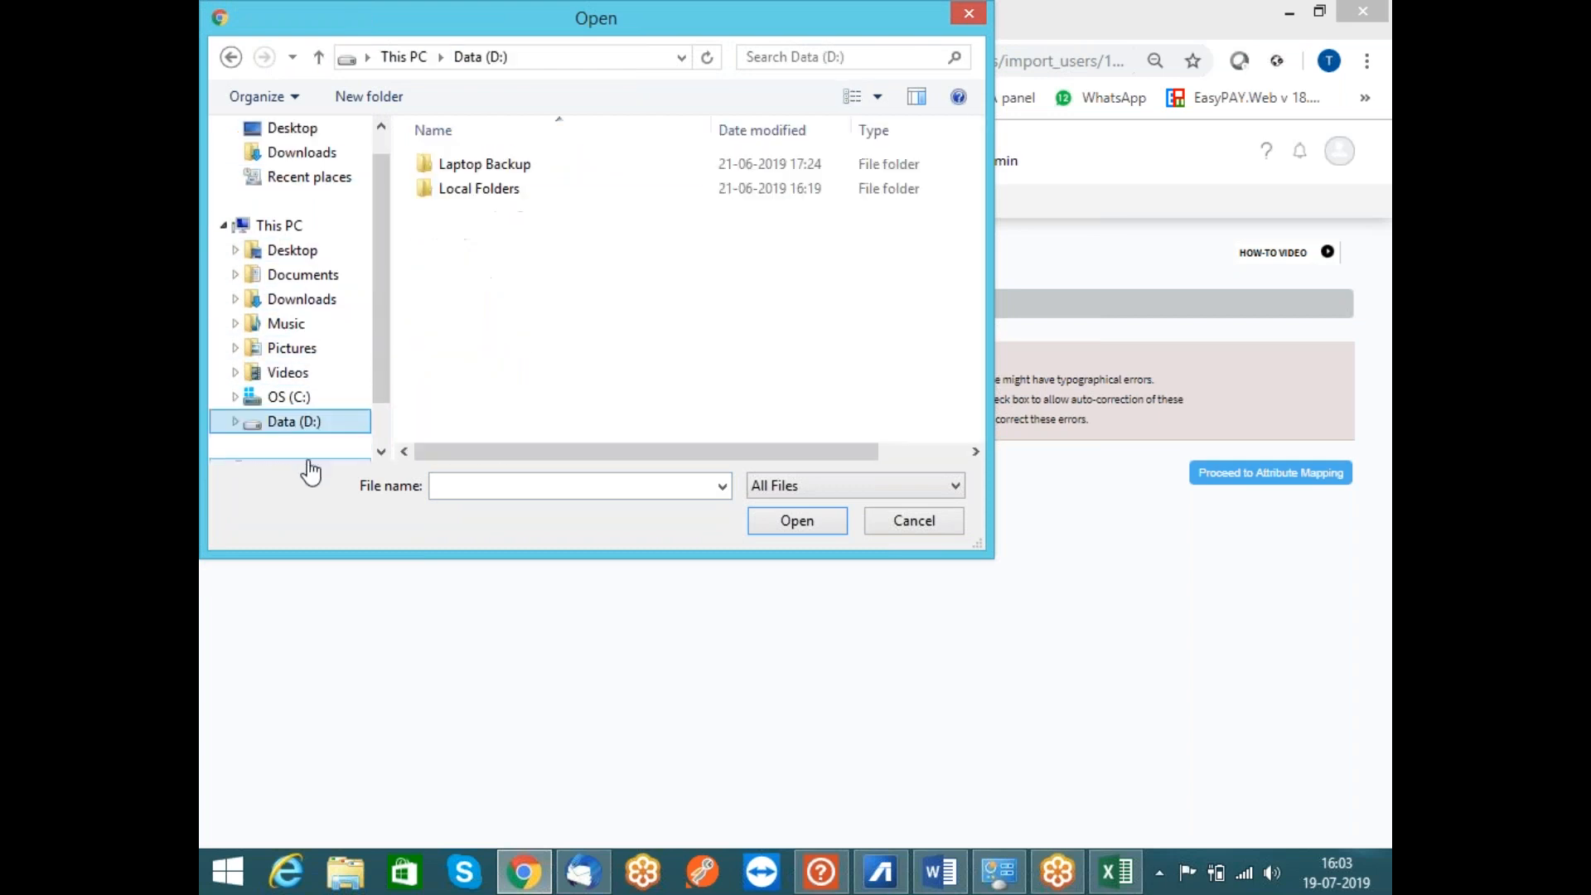
double_click(509, 164)
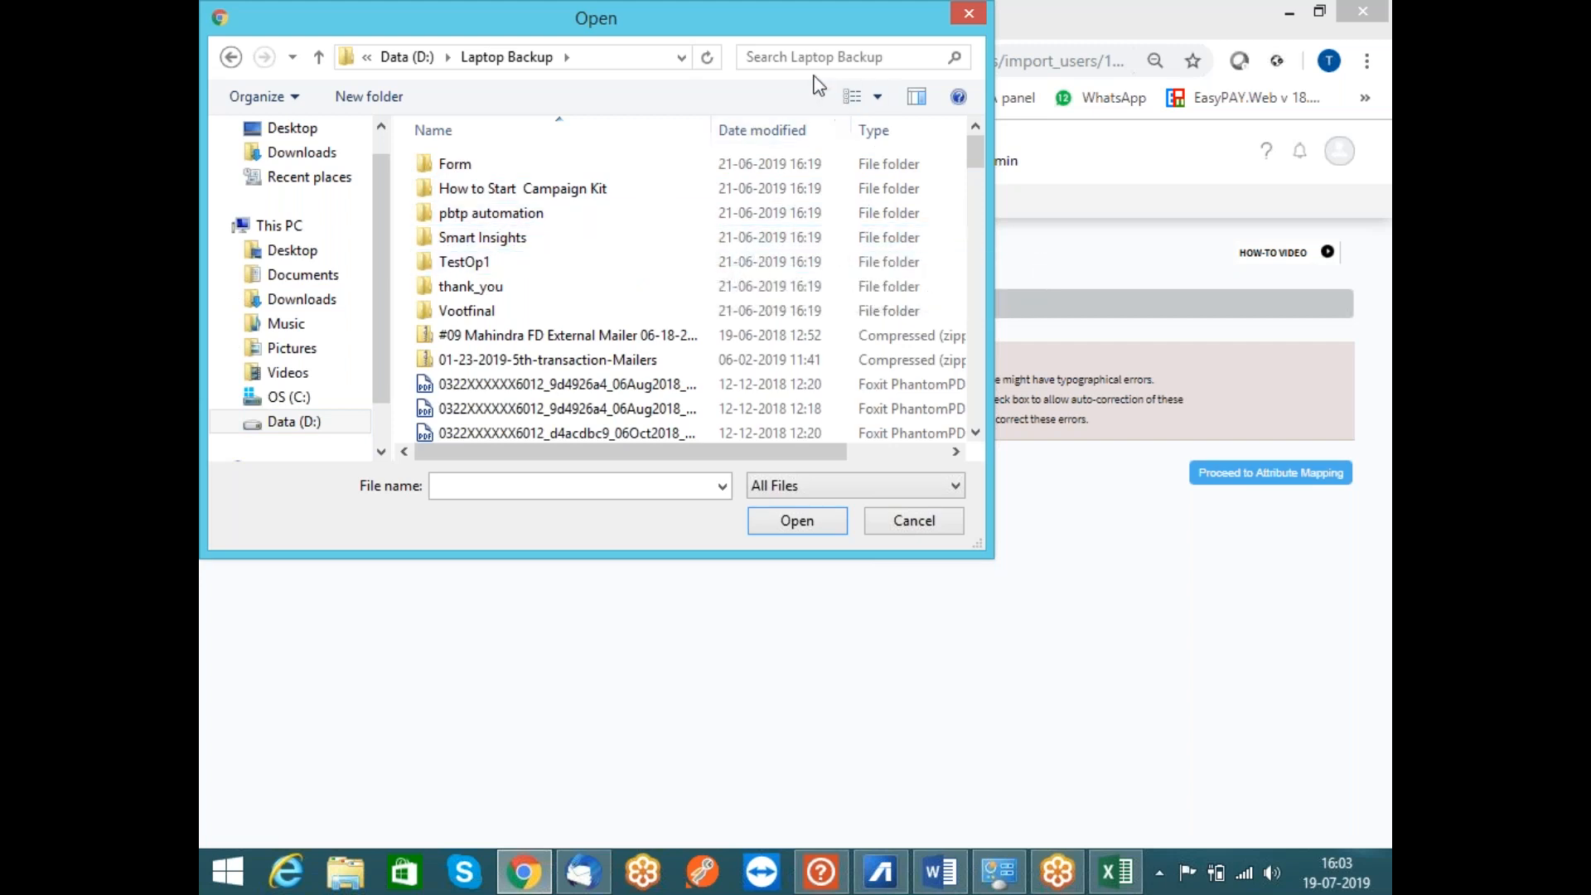
left_click(794, 58)
type("data")
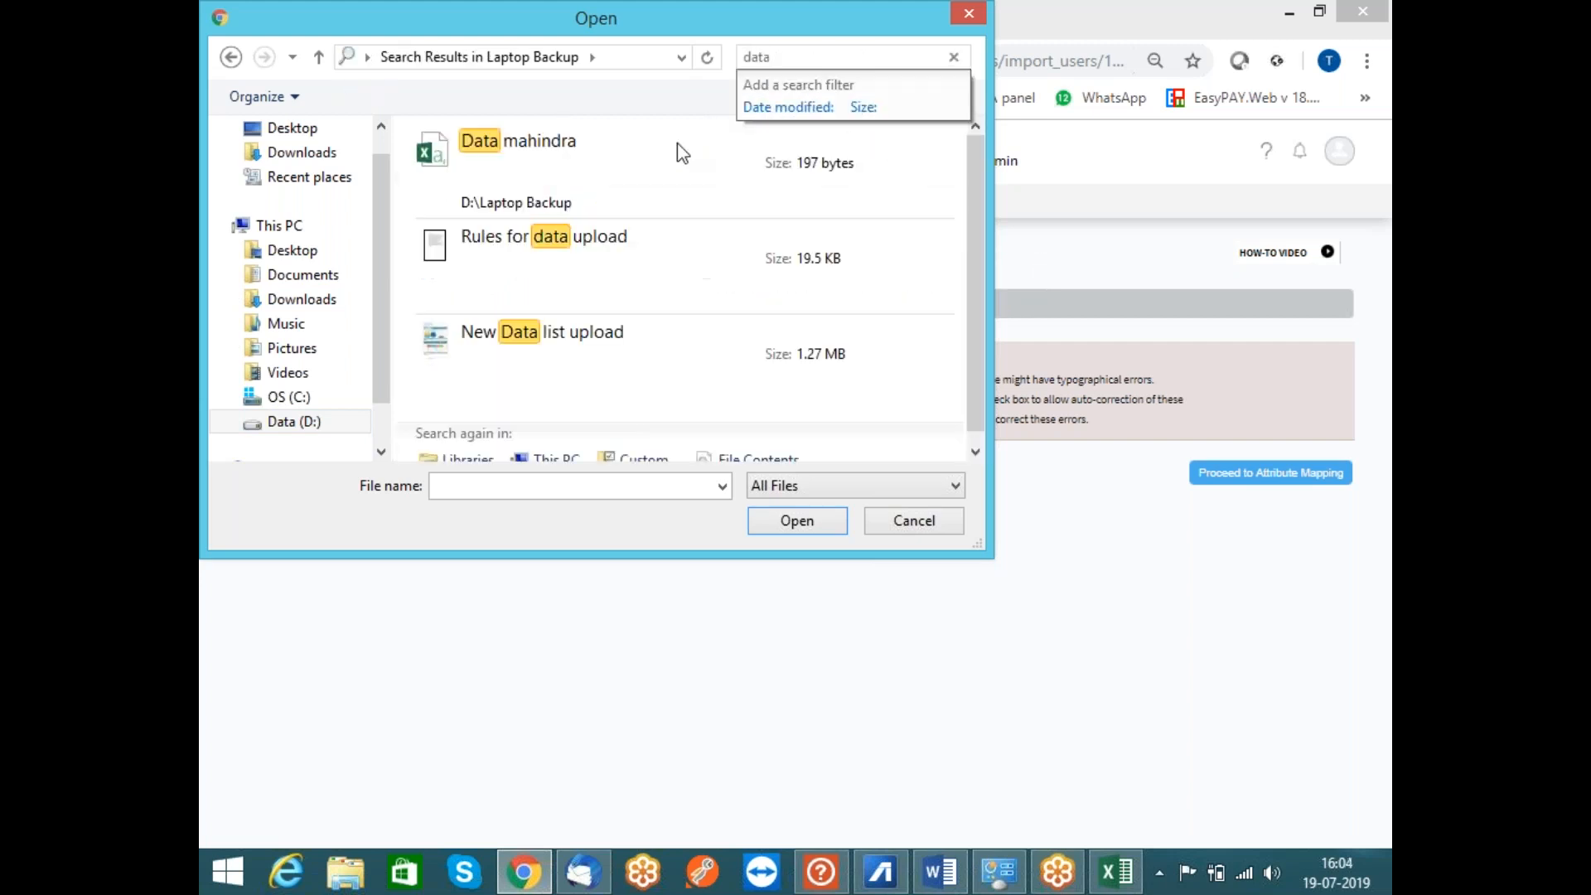
left_click(537, 178)
left_click(792, 520)
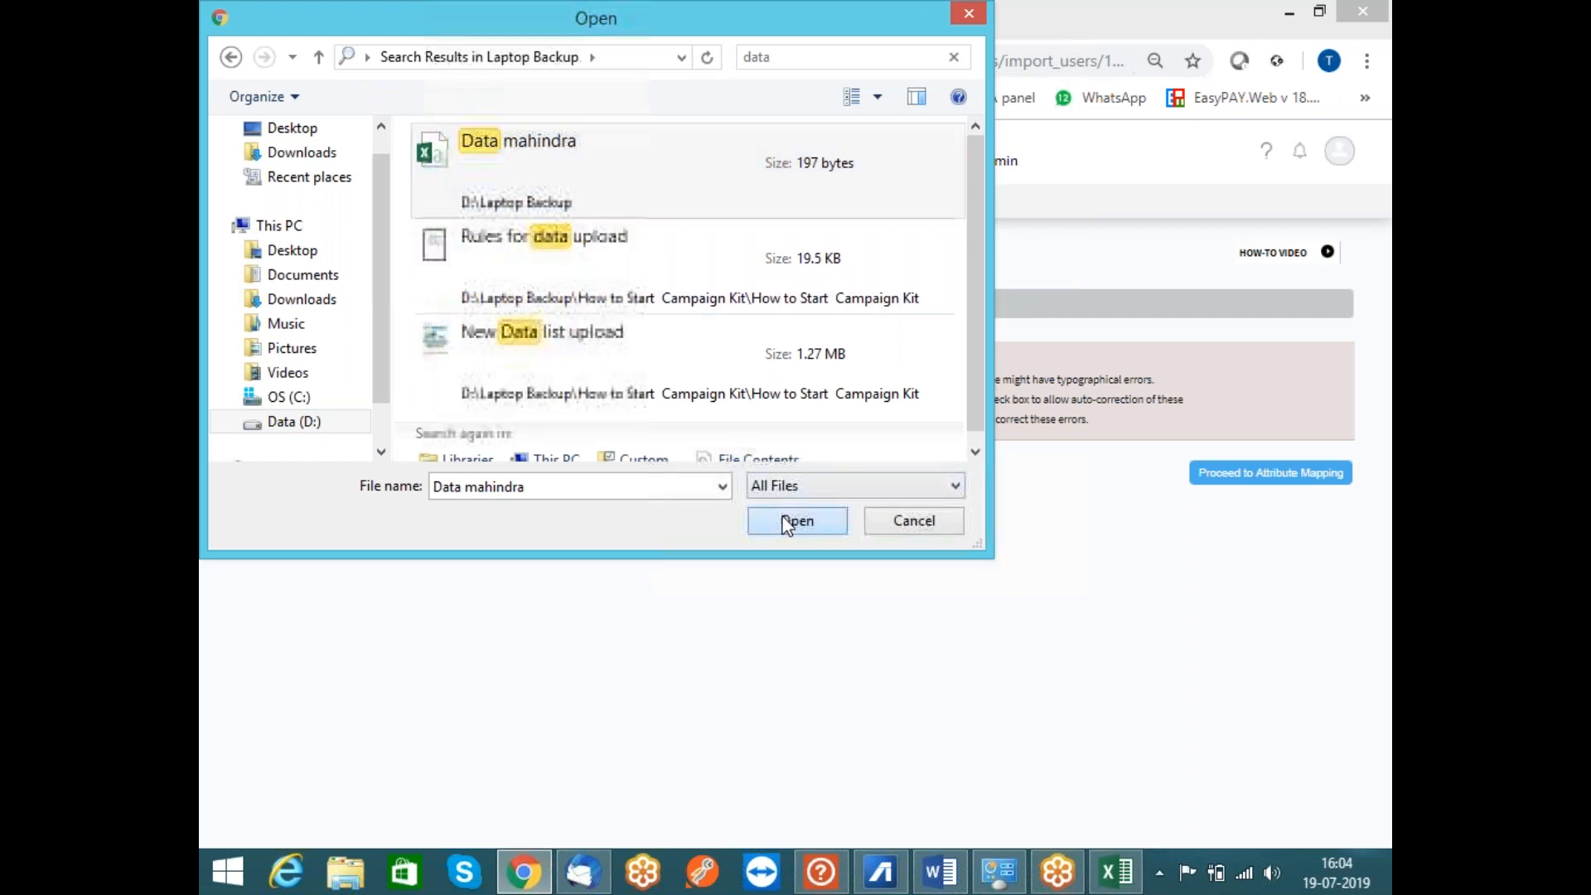
left_click(1310, 480)
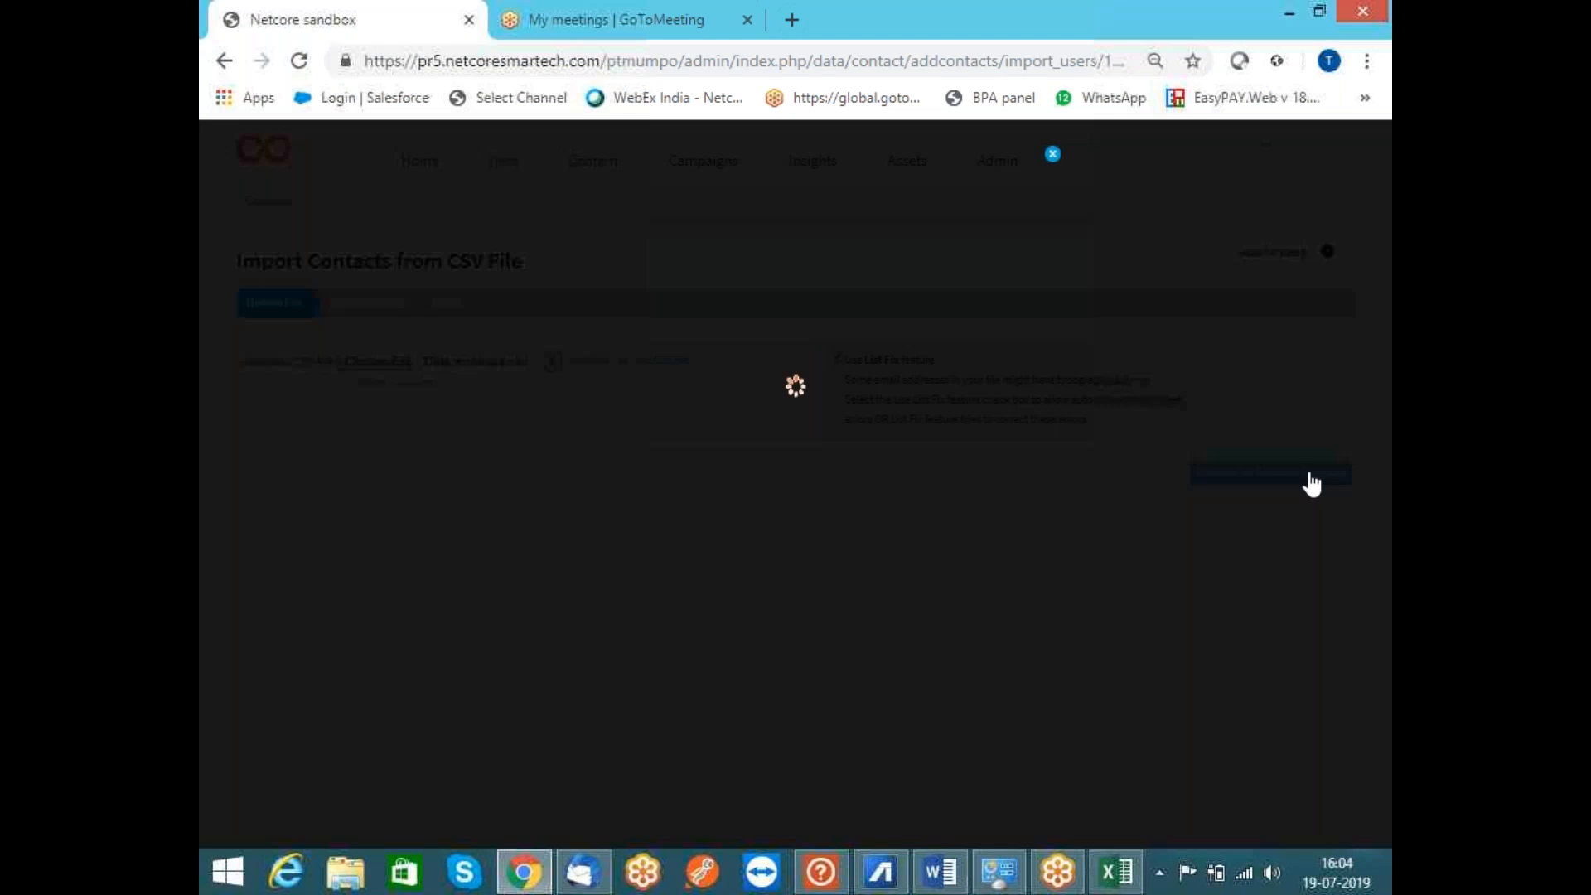
Agree to the terms and map the columns, setting RISK to Skip instead of a new Int attribute
left_click(758, 513)
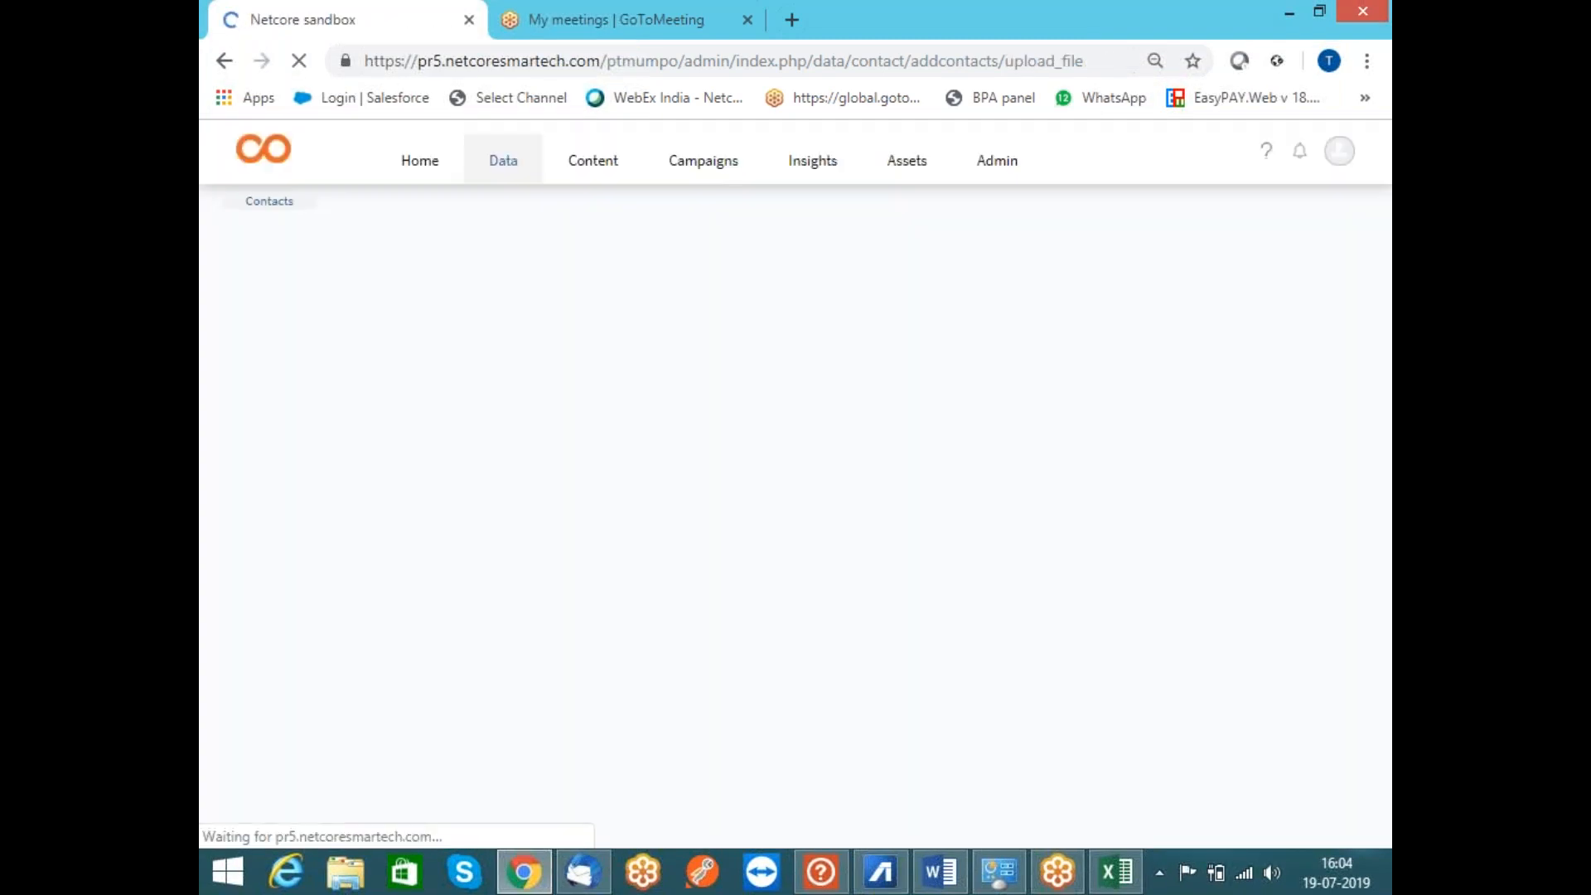
left_click_drag(1376, 365, 1376, 508)
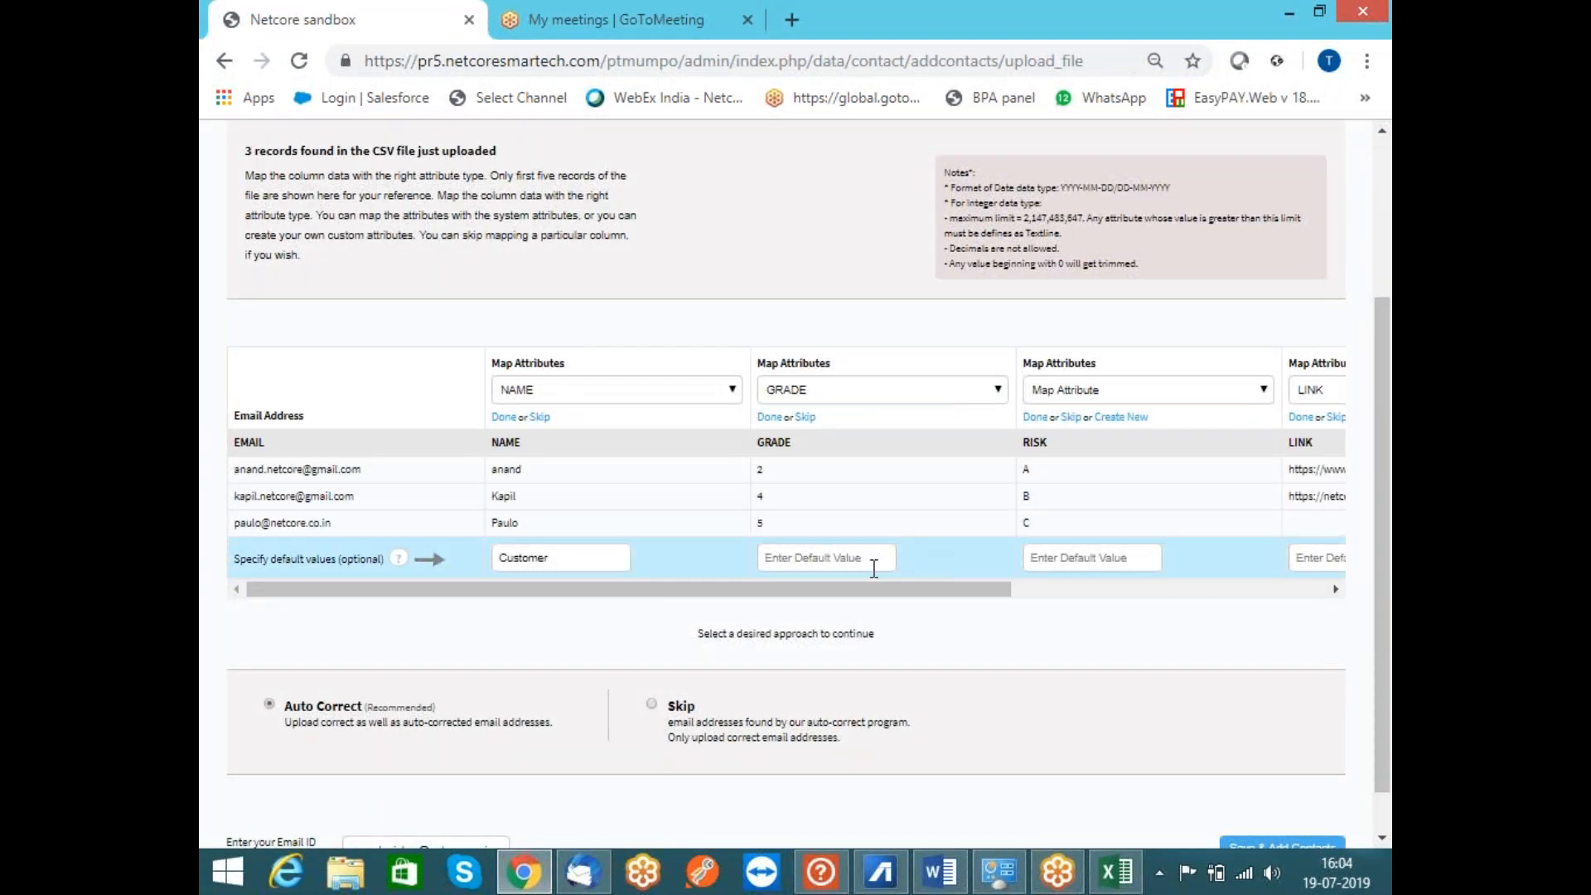
left_click_drag(773, 598, 1001, 614)
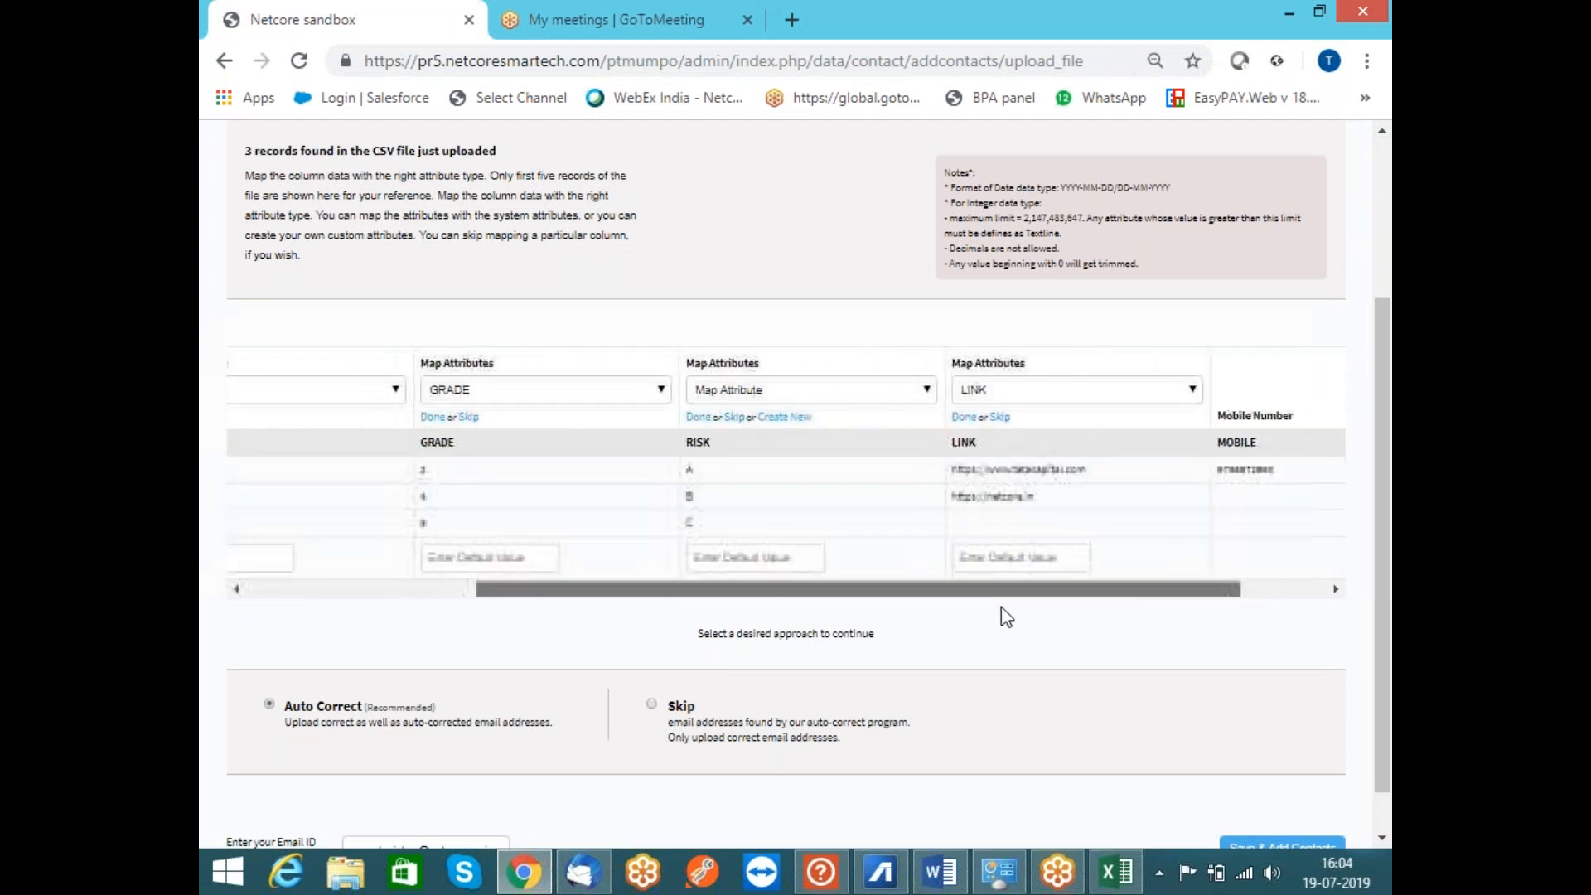
left_click(794, 421)
left_click(739, 391)
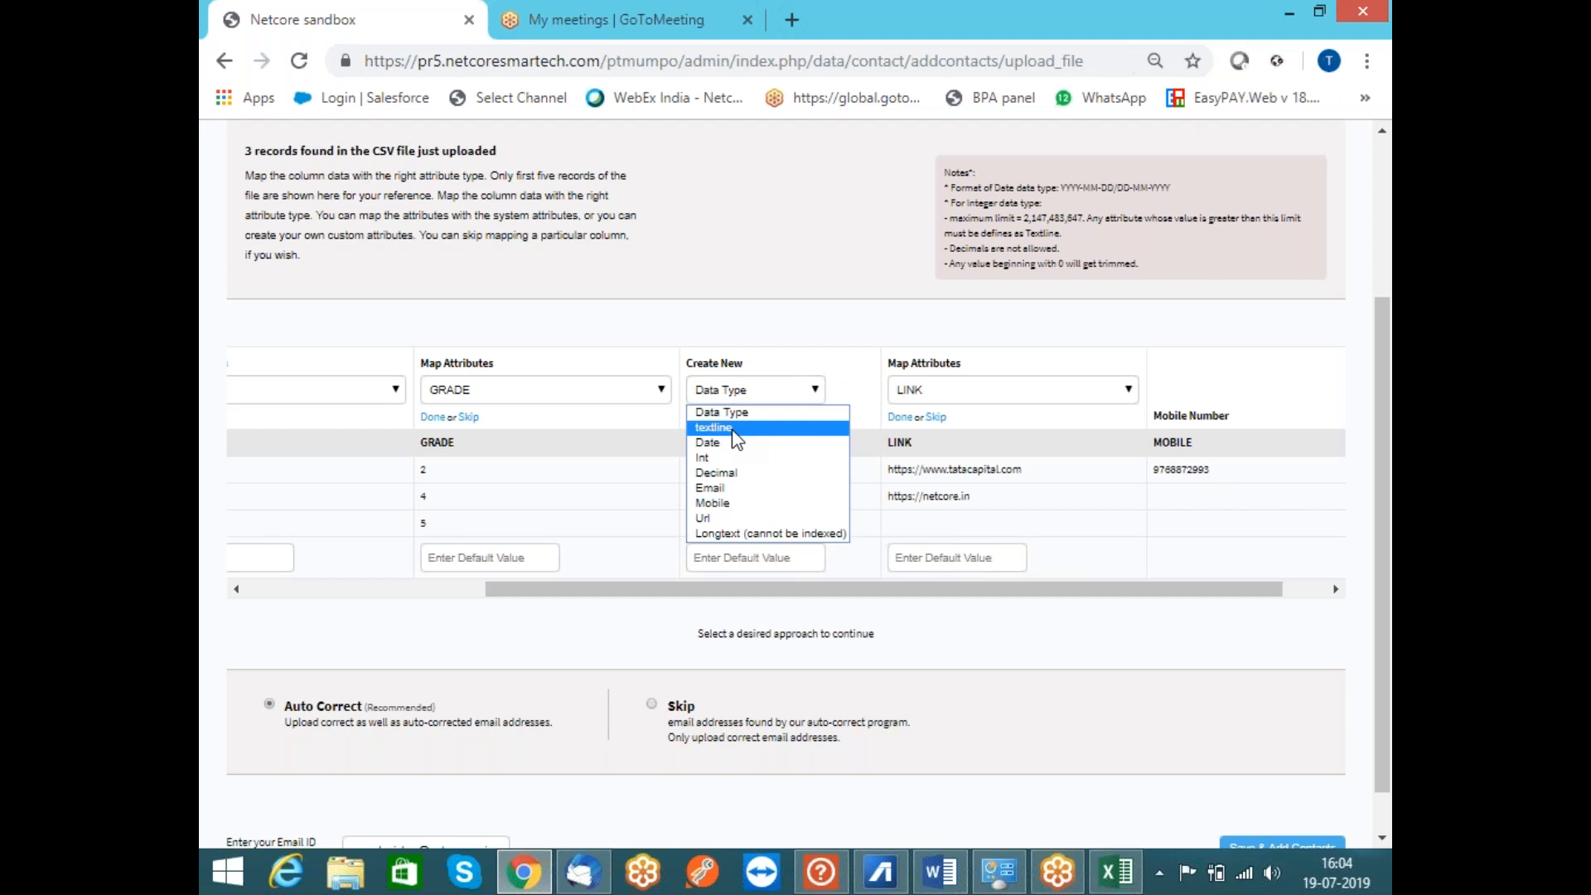
left_click(728, 457)
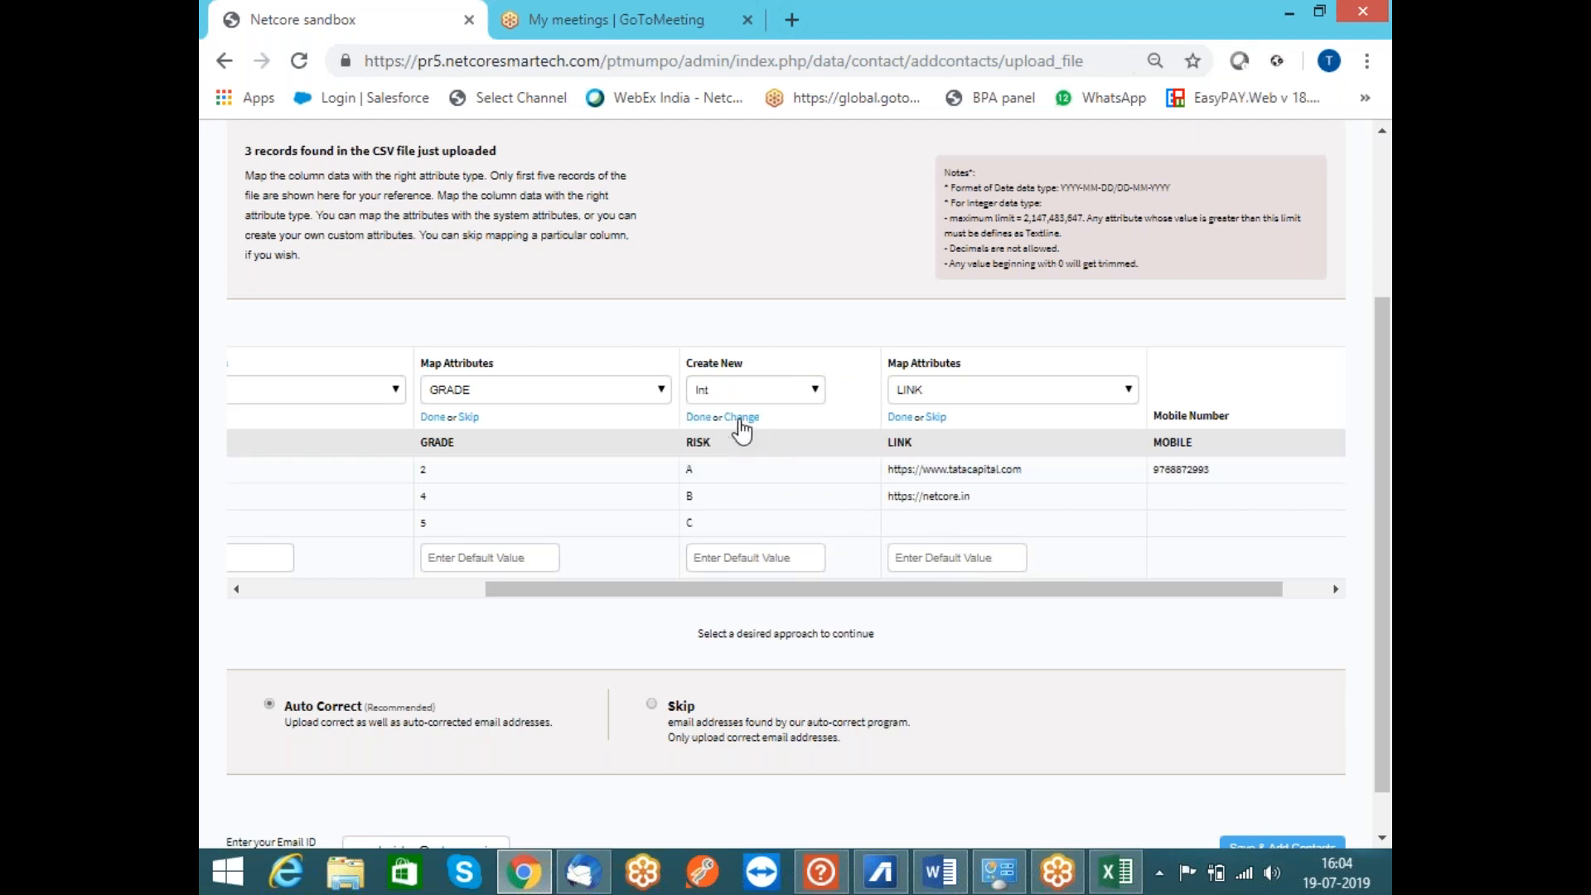
left_click(741, 419)
left_click(736, 418)
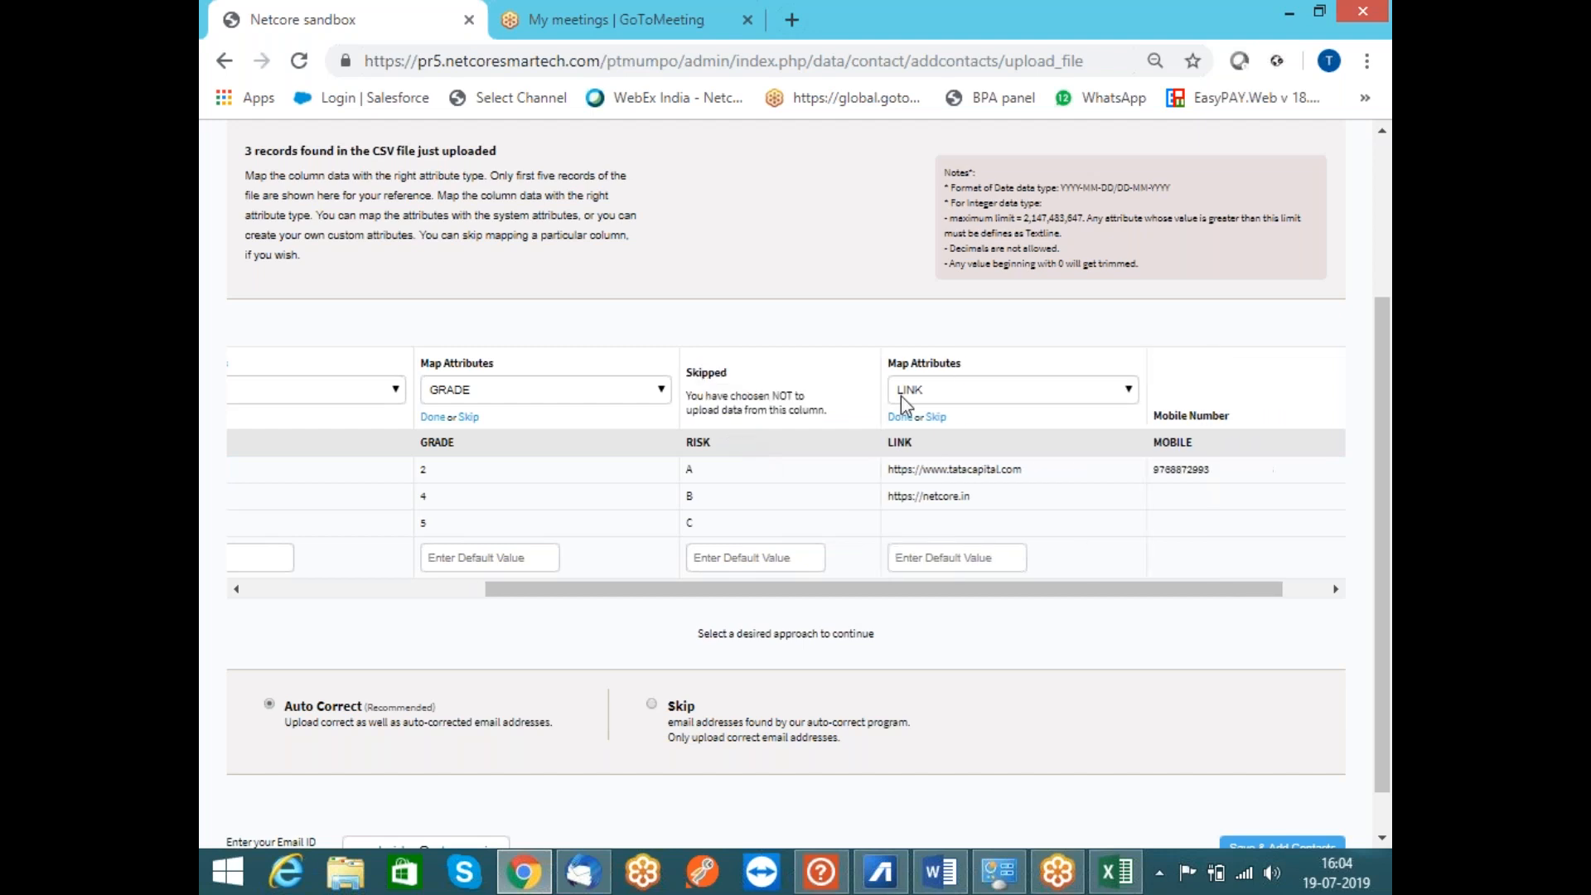
left_click_drag(1385, 331, 1385, 423)
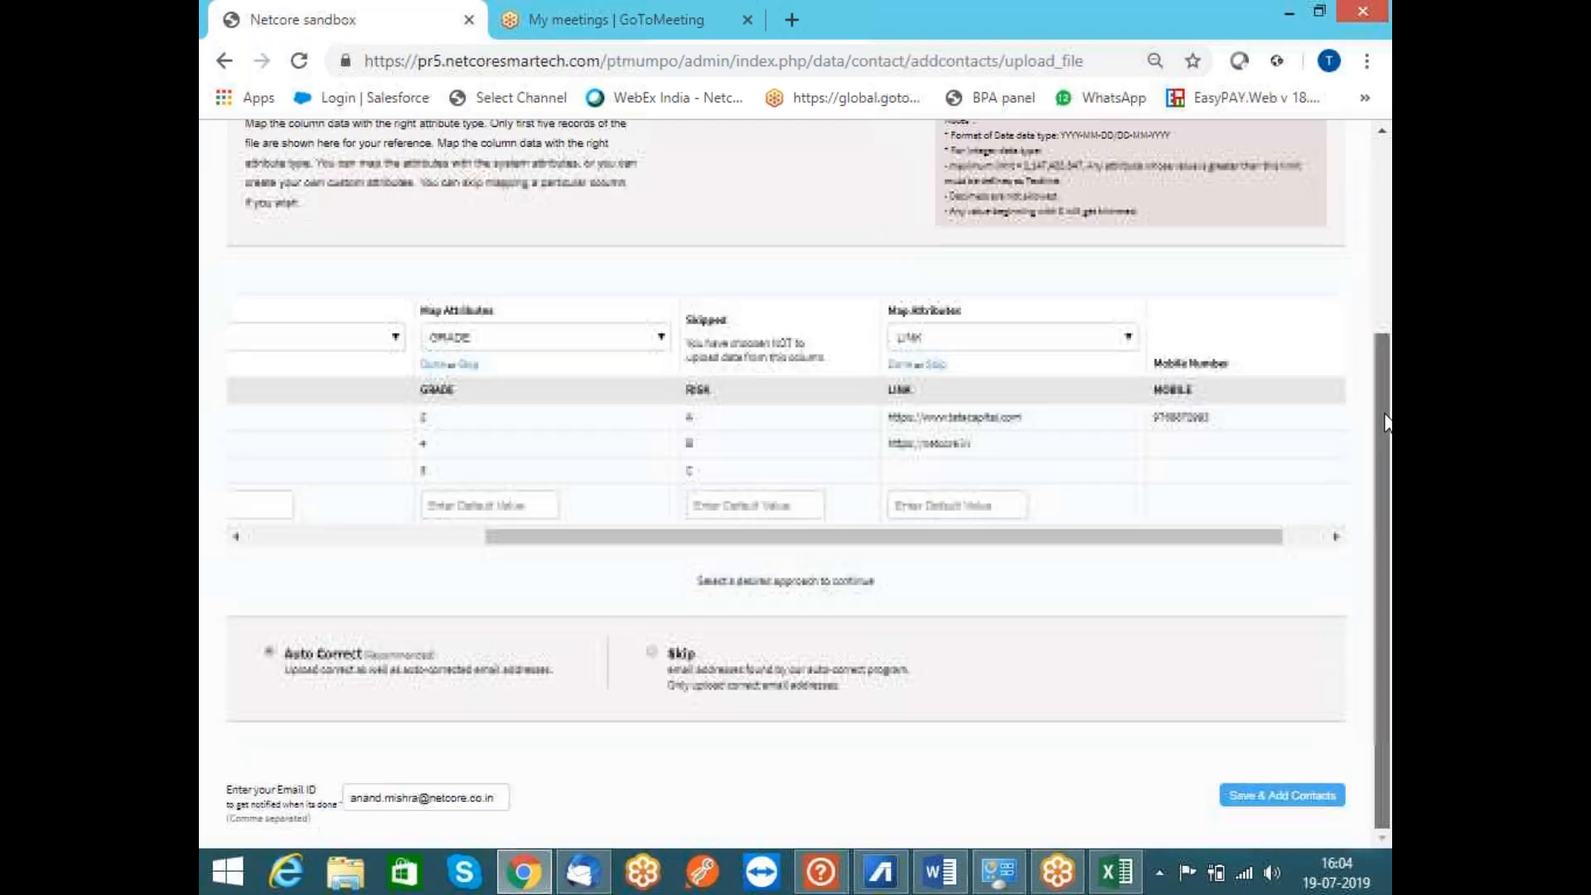
Save and add the mapped contacts, then go to the Content template gallery
left_click(1283, 798)
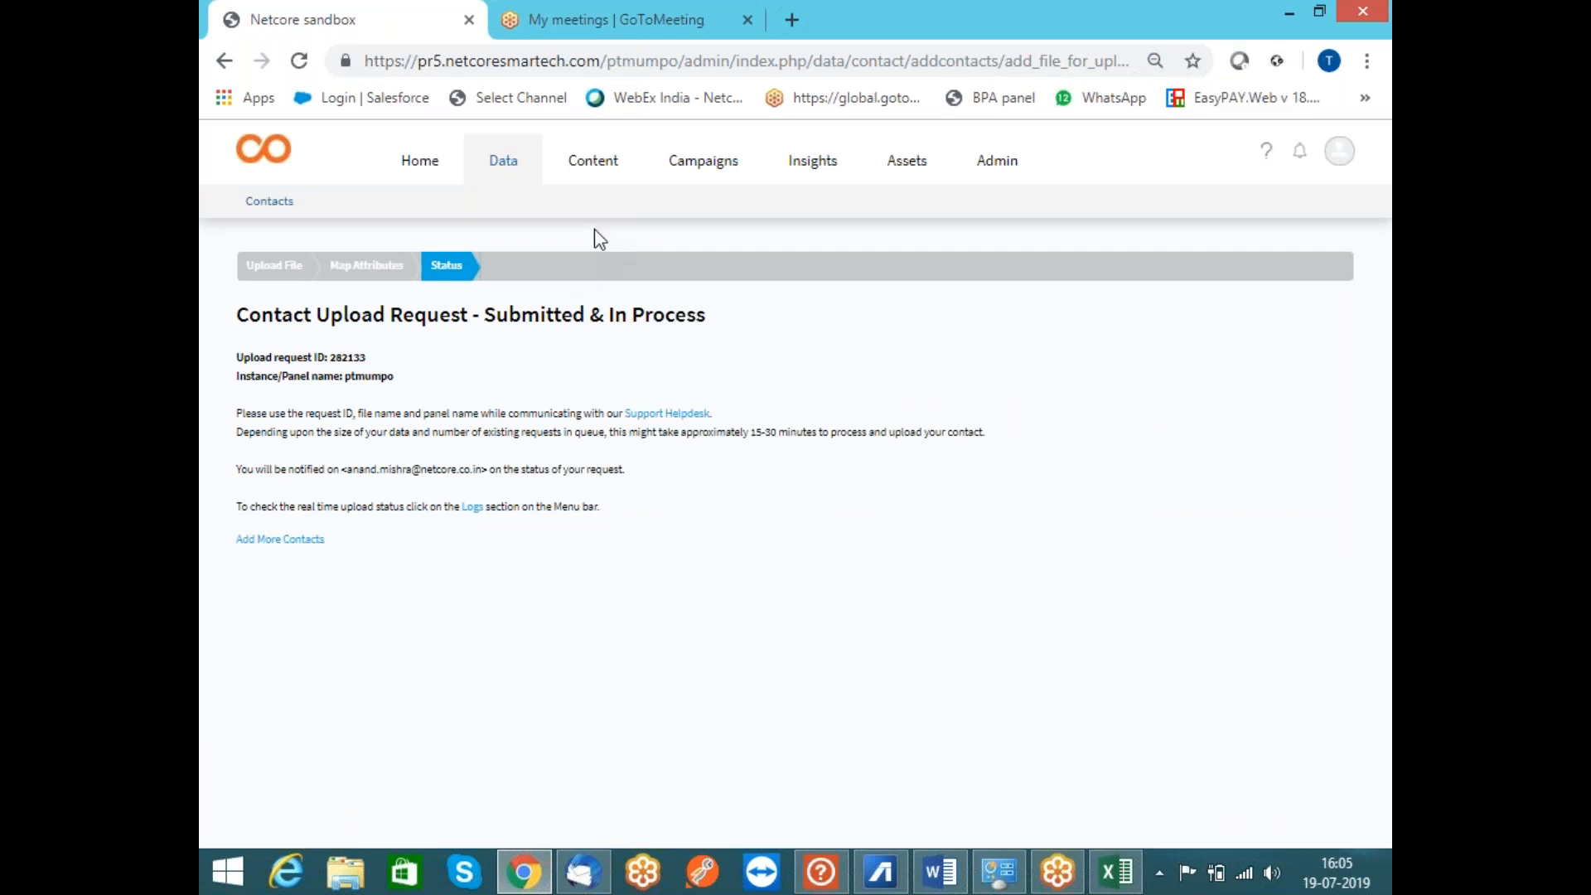
left_click(592, 163)
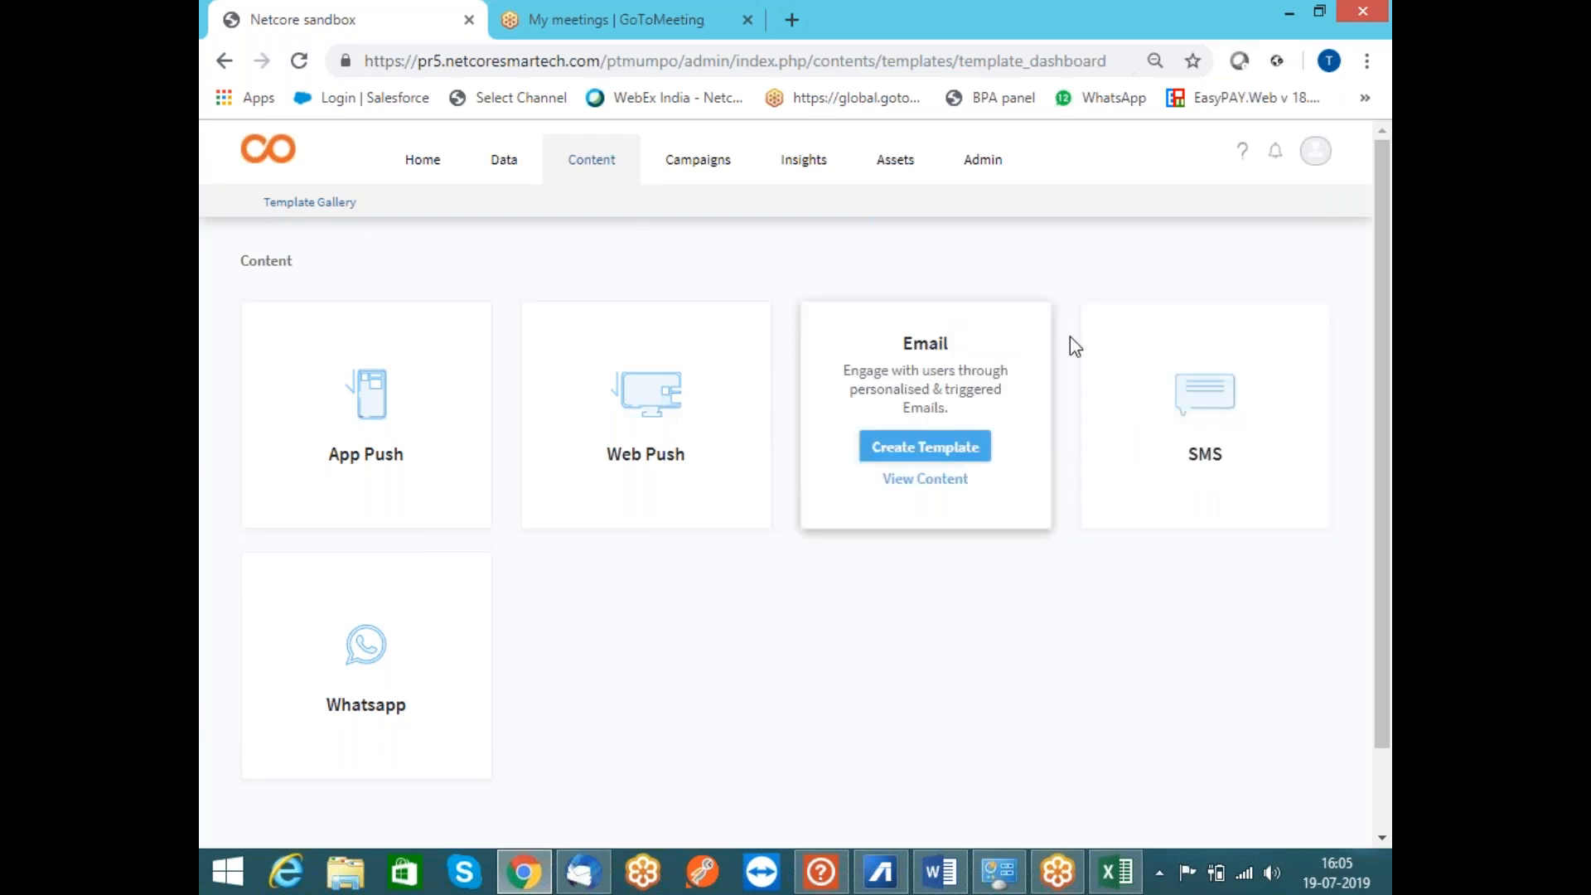
Choose Create Template on the SMS card in the Template Gallery
mouse_move(1146, 387)
left_click(1196, 452)
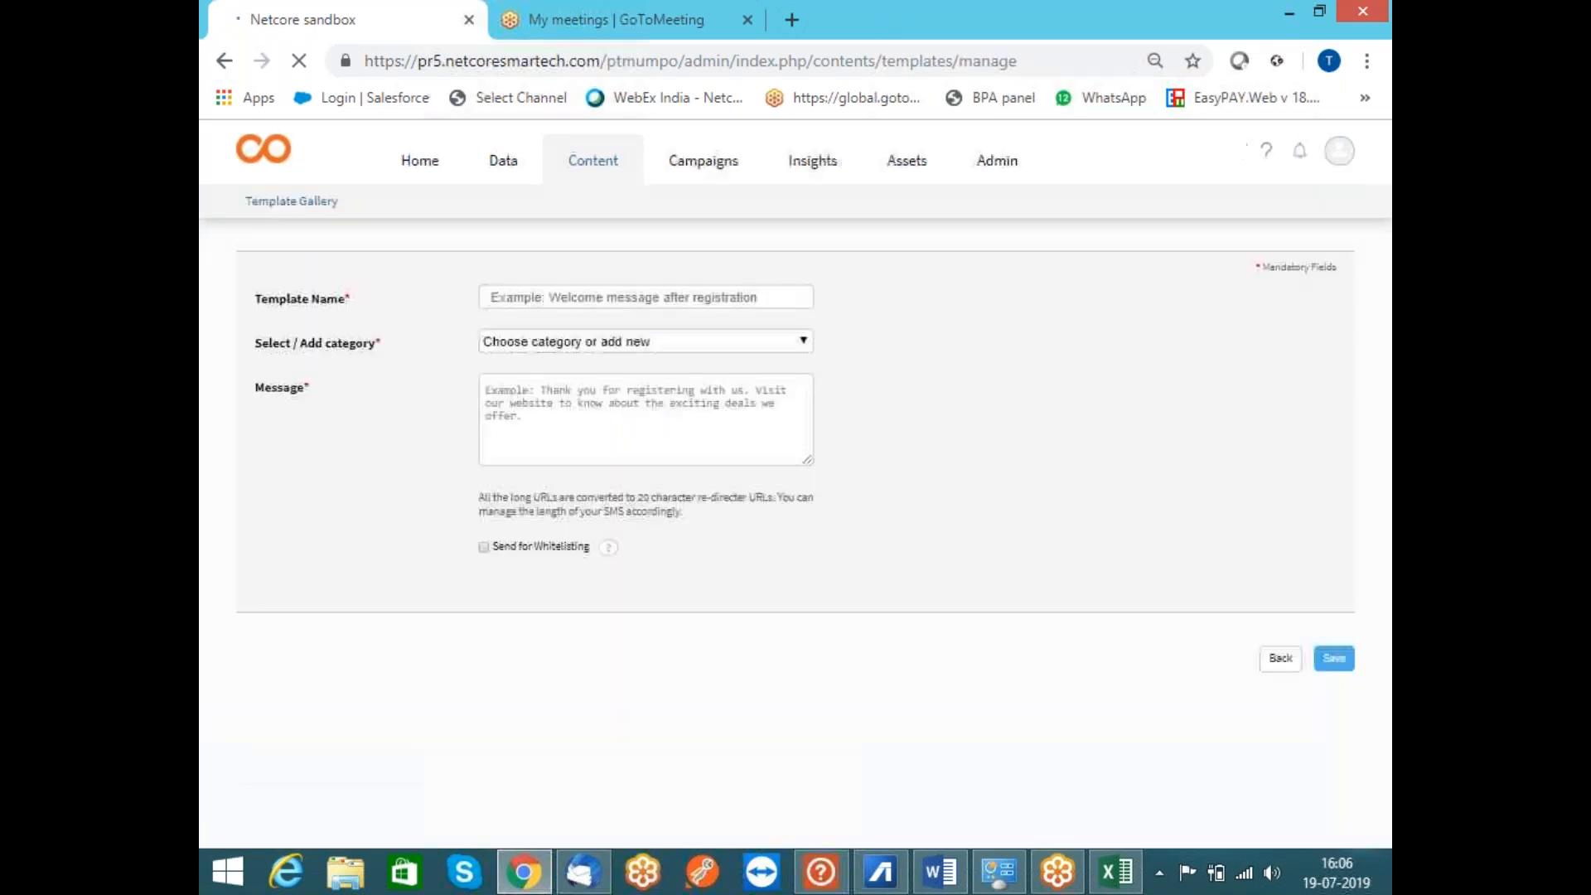
Enter 'Testsmssmart' as the template name and create and assign the category 'testdem2'
left_click(698, 322)
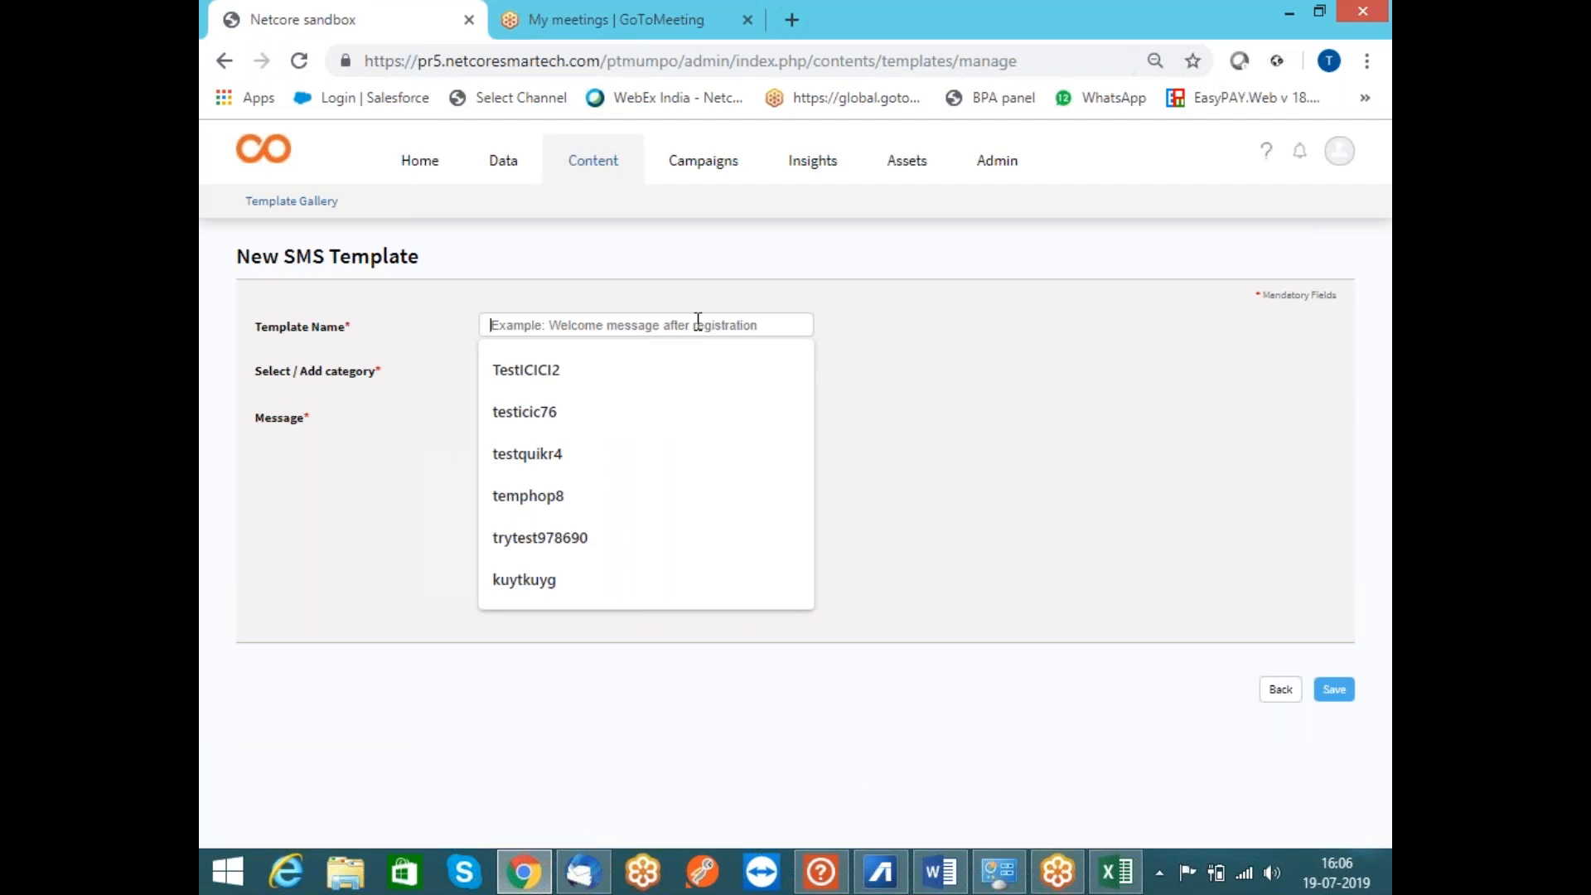
type("Test")
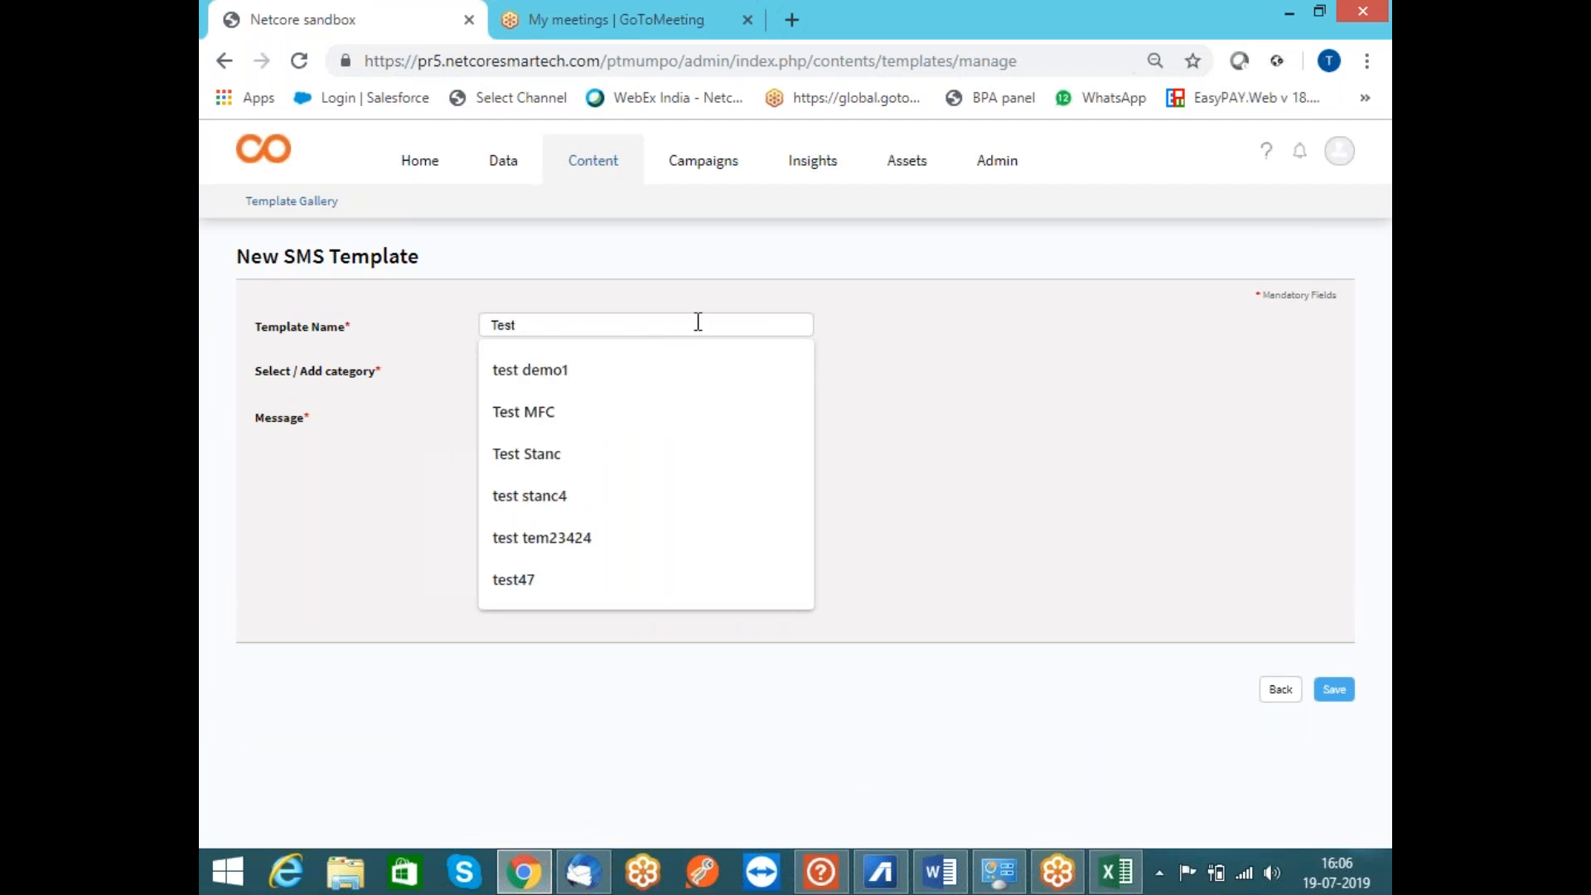
type("sms")
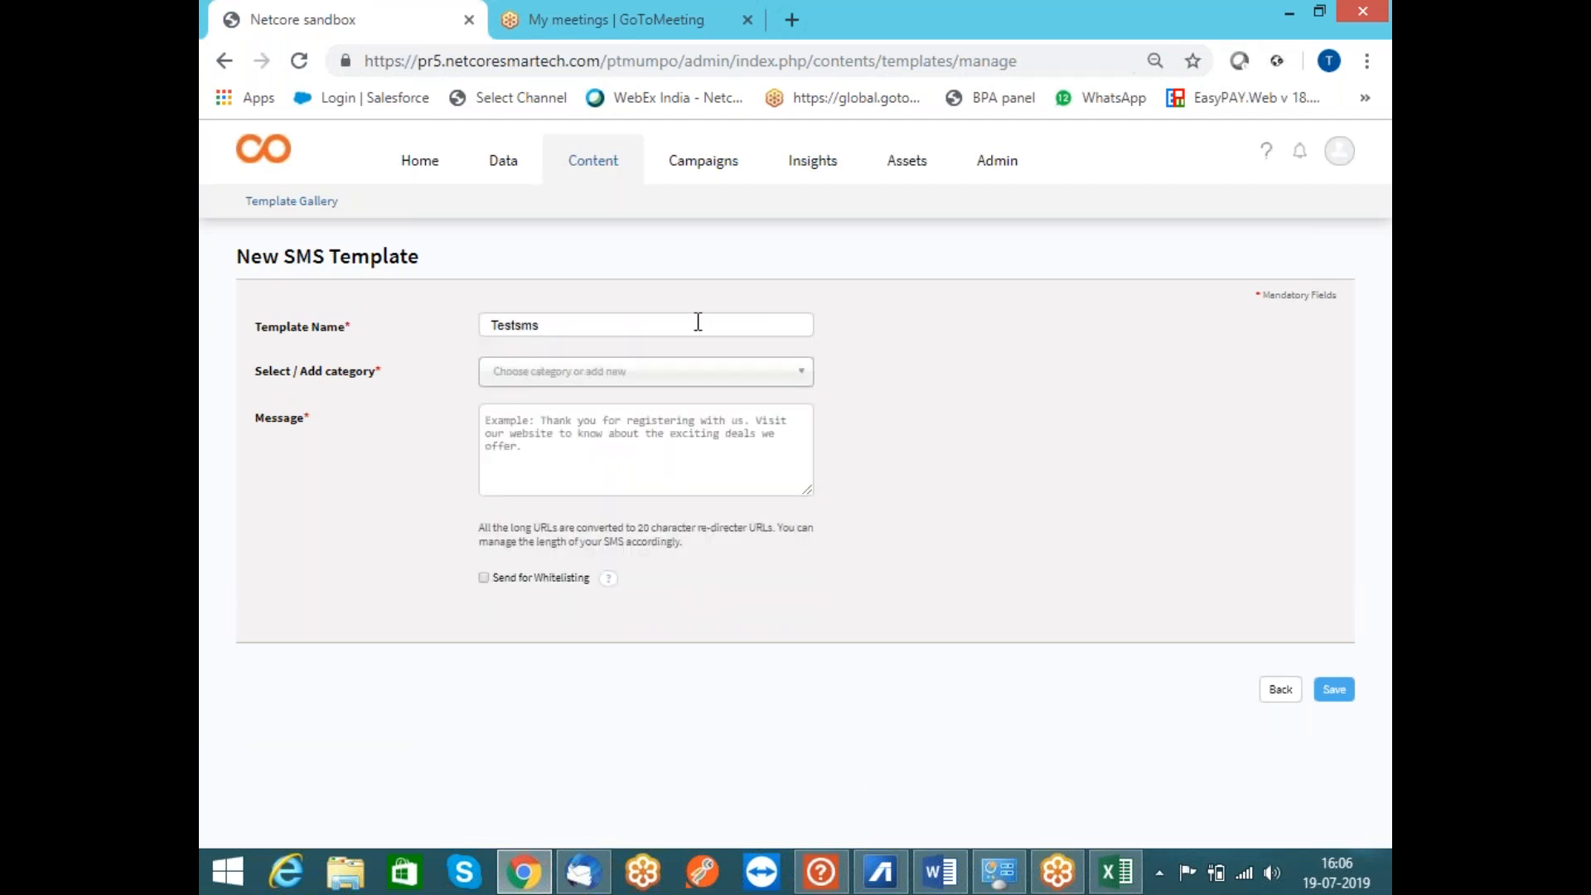
type("smart")
left_click(644, 379)
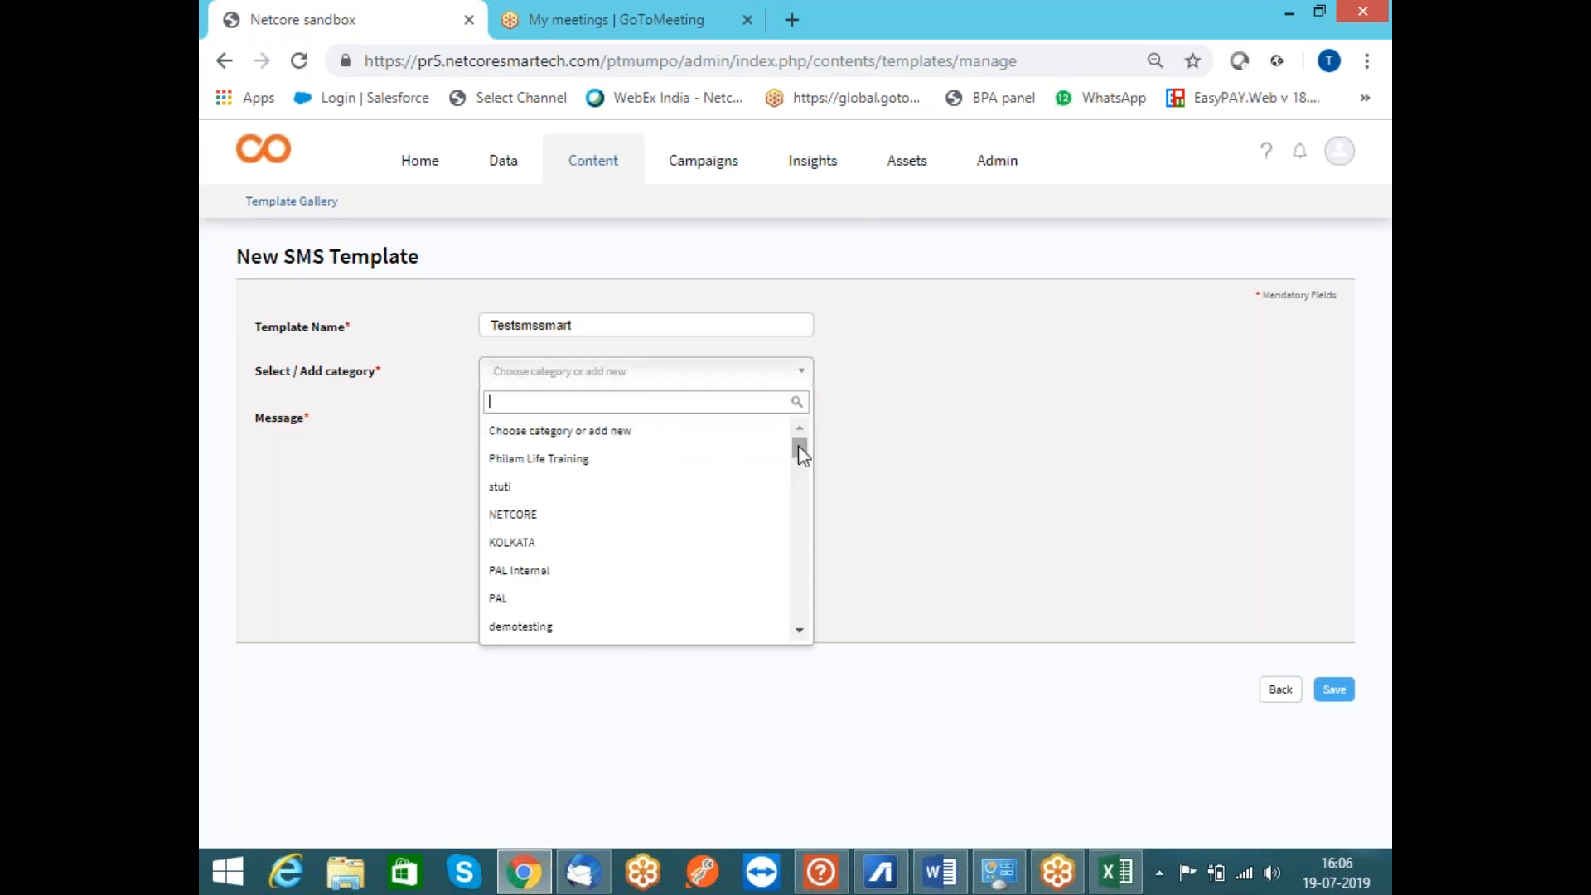
mouse_move(805, 459)
left_mouse_down()
mouse_move(802, 552)
mouse_move(798, 454)
left_mouse_up()
type("test")
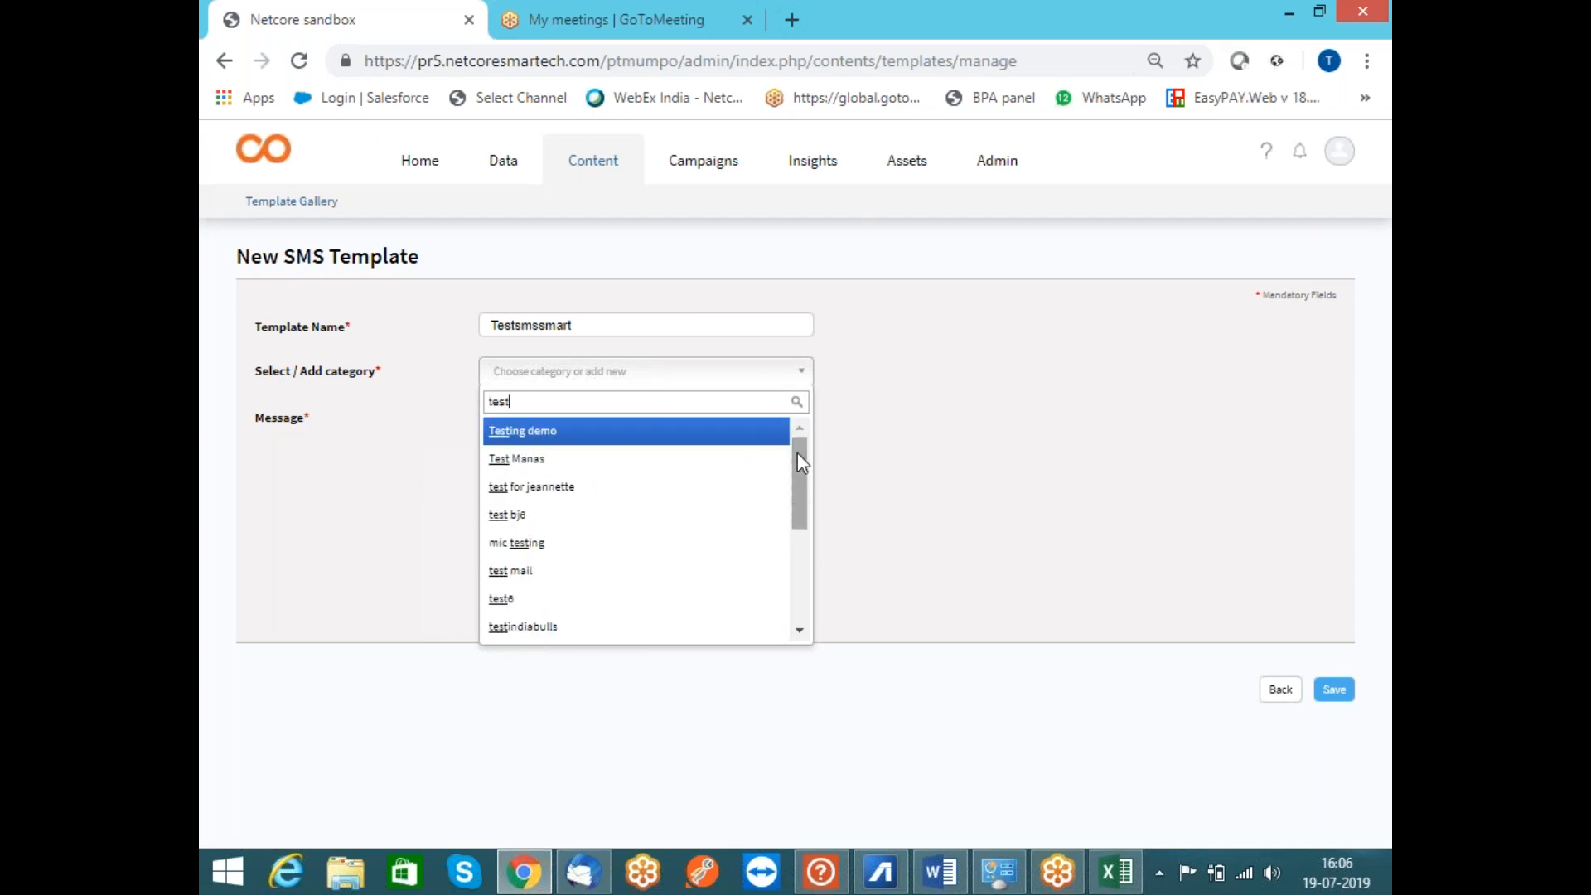
type("dem2")
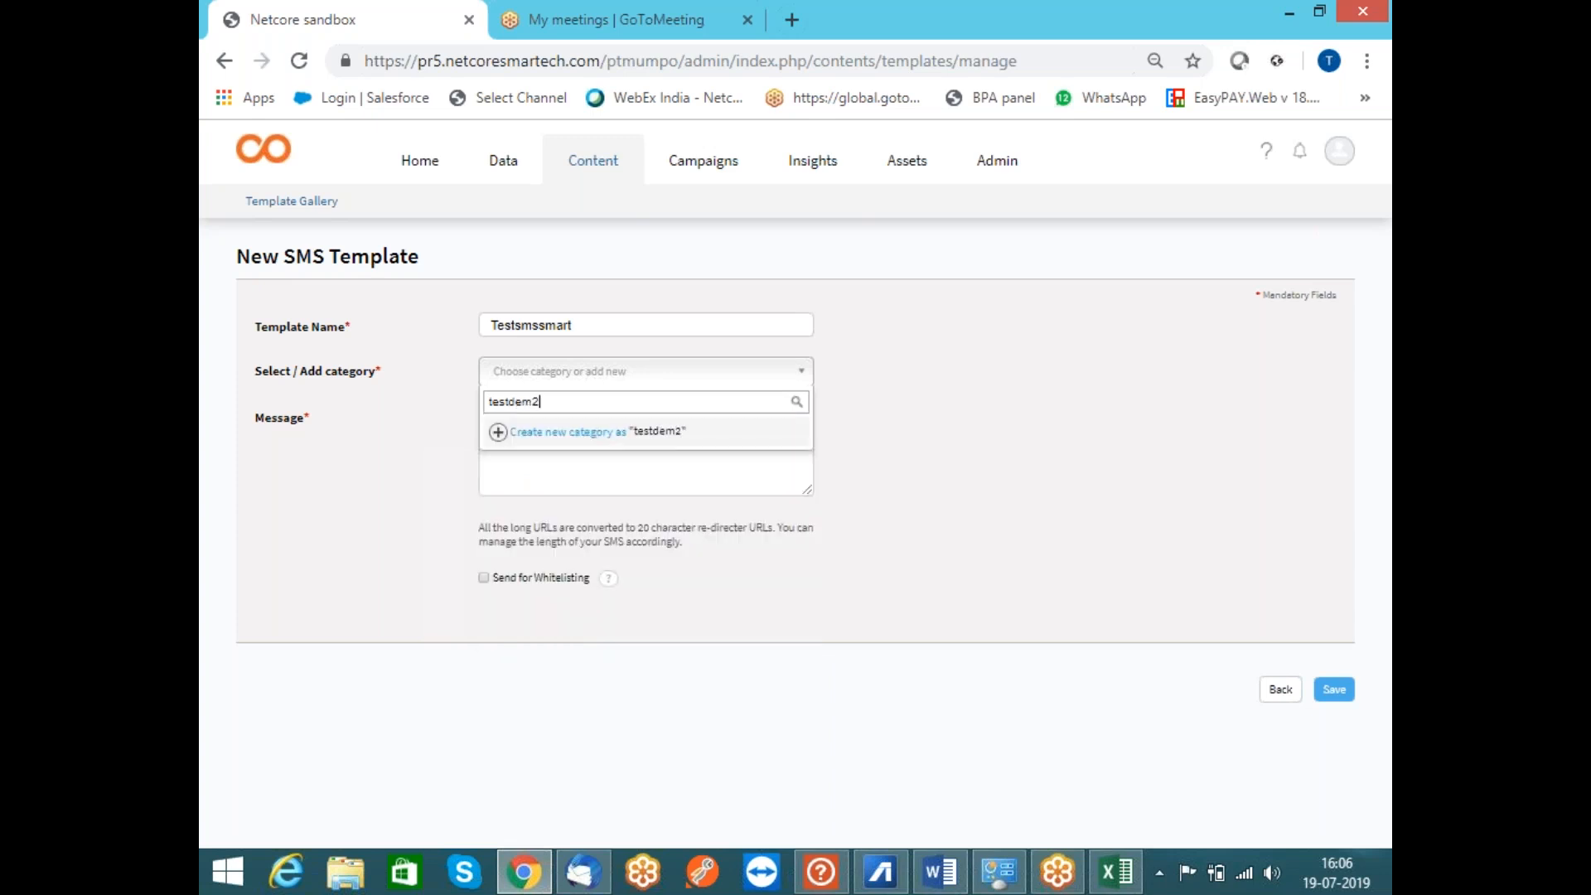
left_click(526, 445)
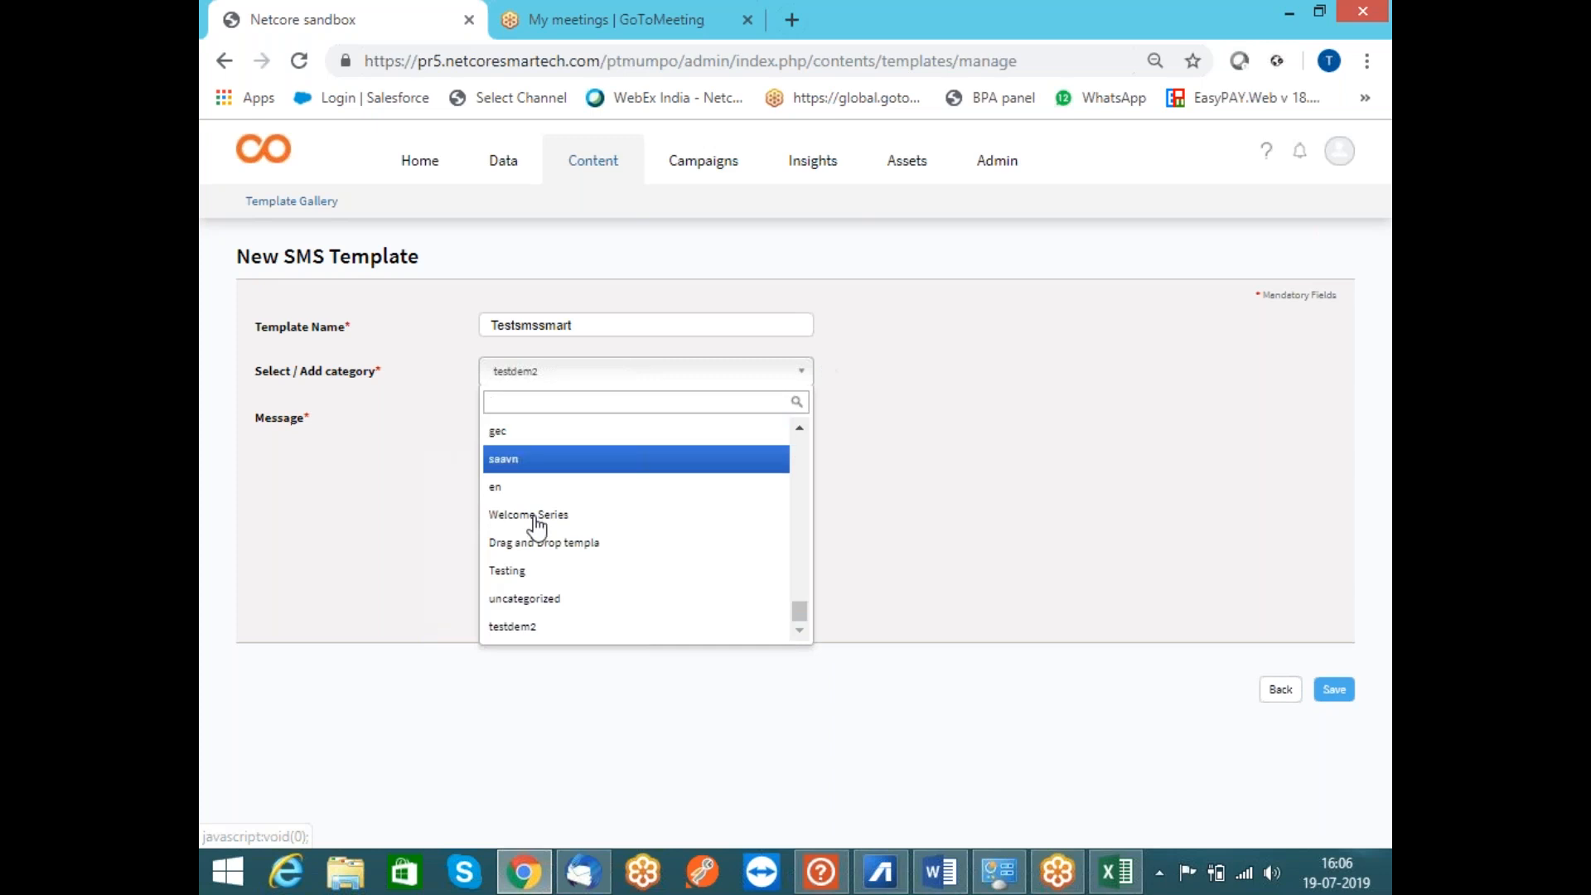
left_click(595, 628)
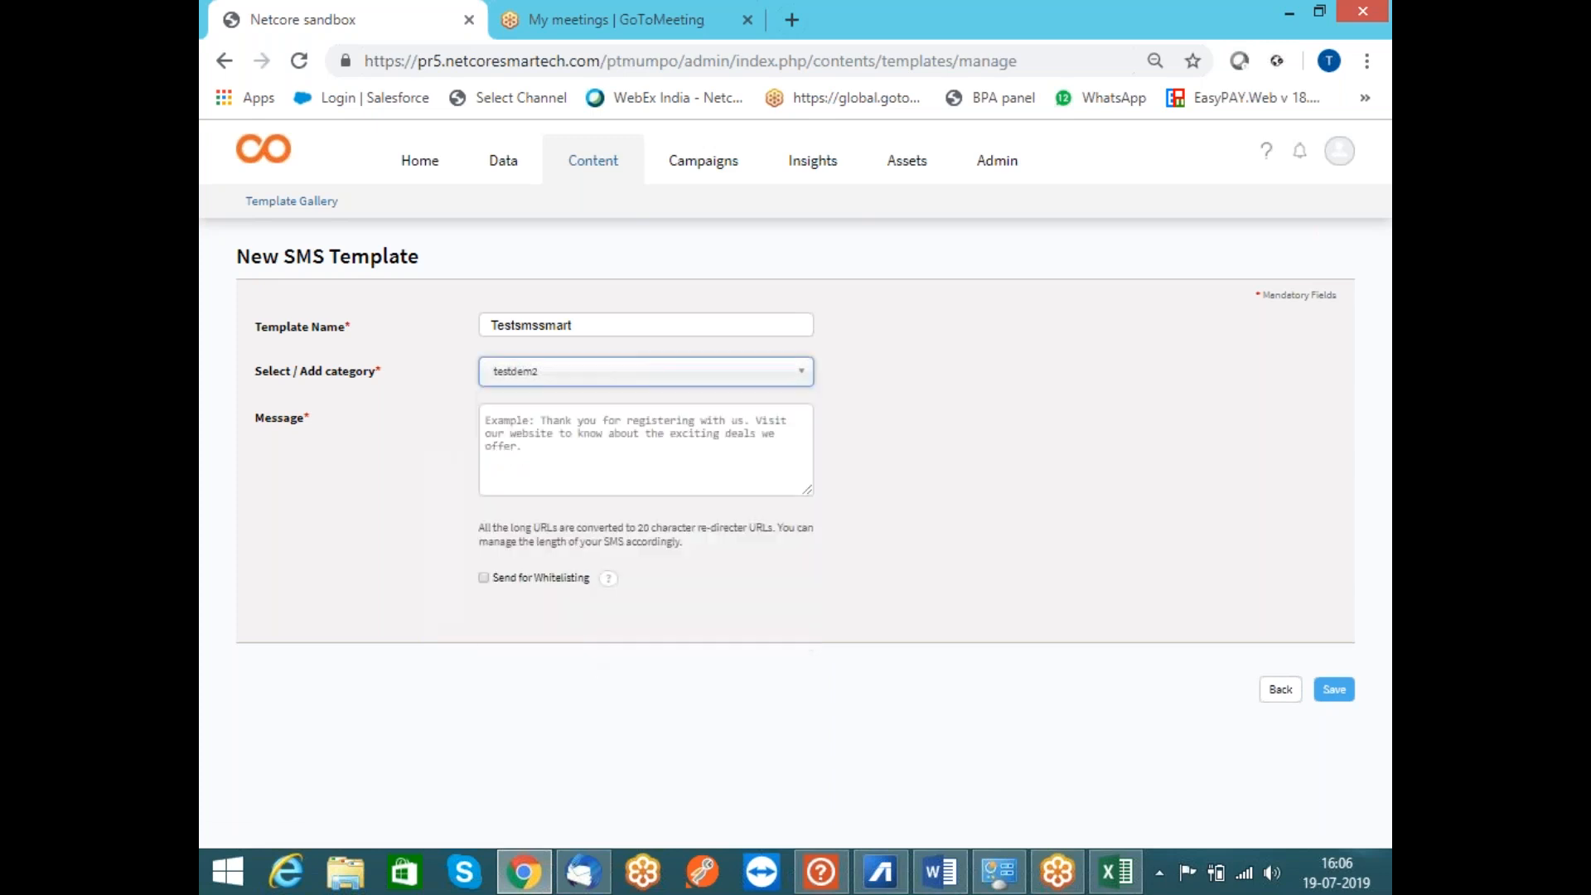
Write the message 'Thank you [FIRST_NAME]', replacing the [NAME] placeholder with FIRST_NAME
left_click(652, 464)
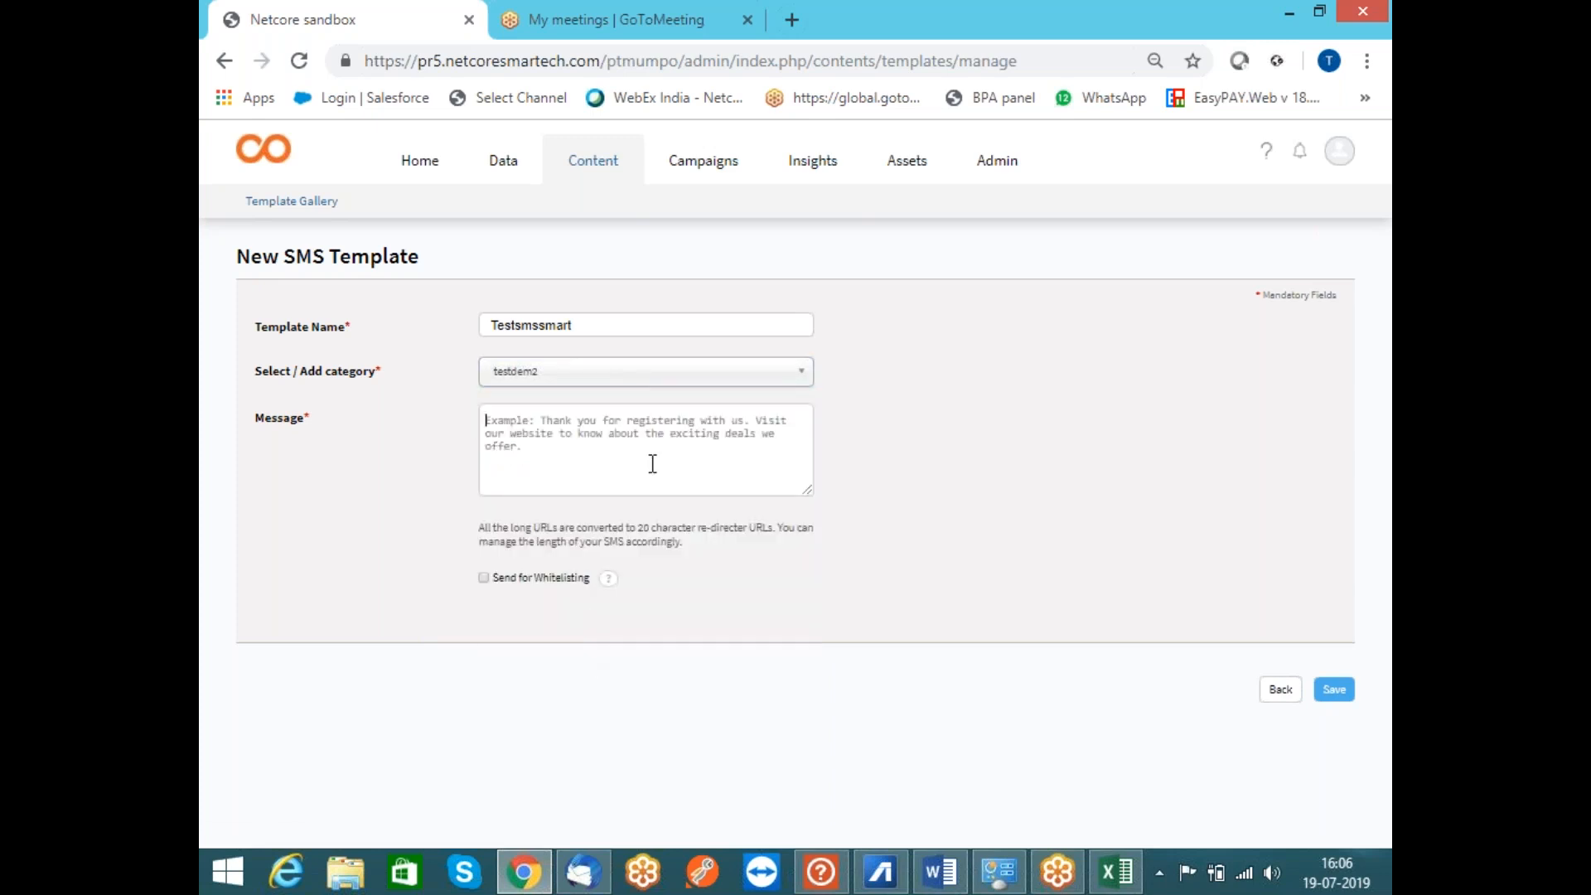
type("T")
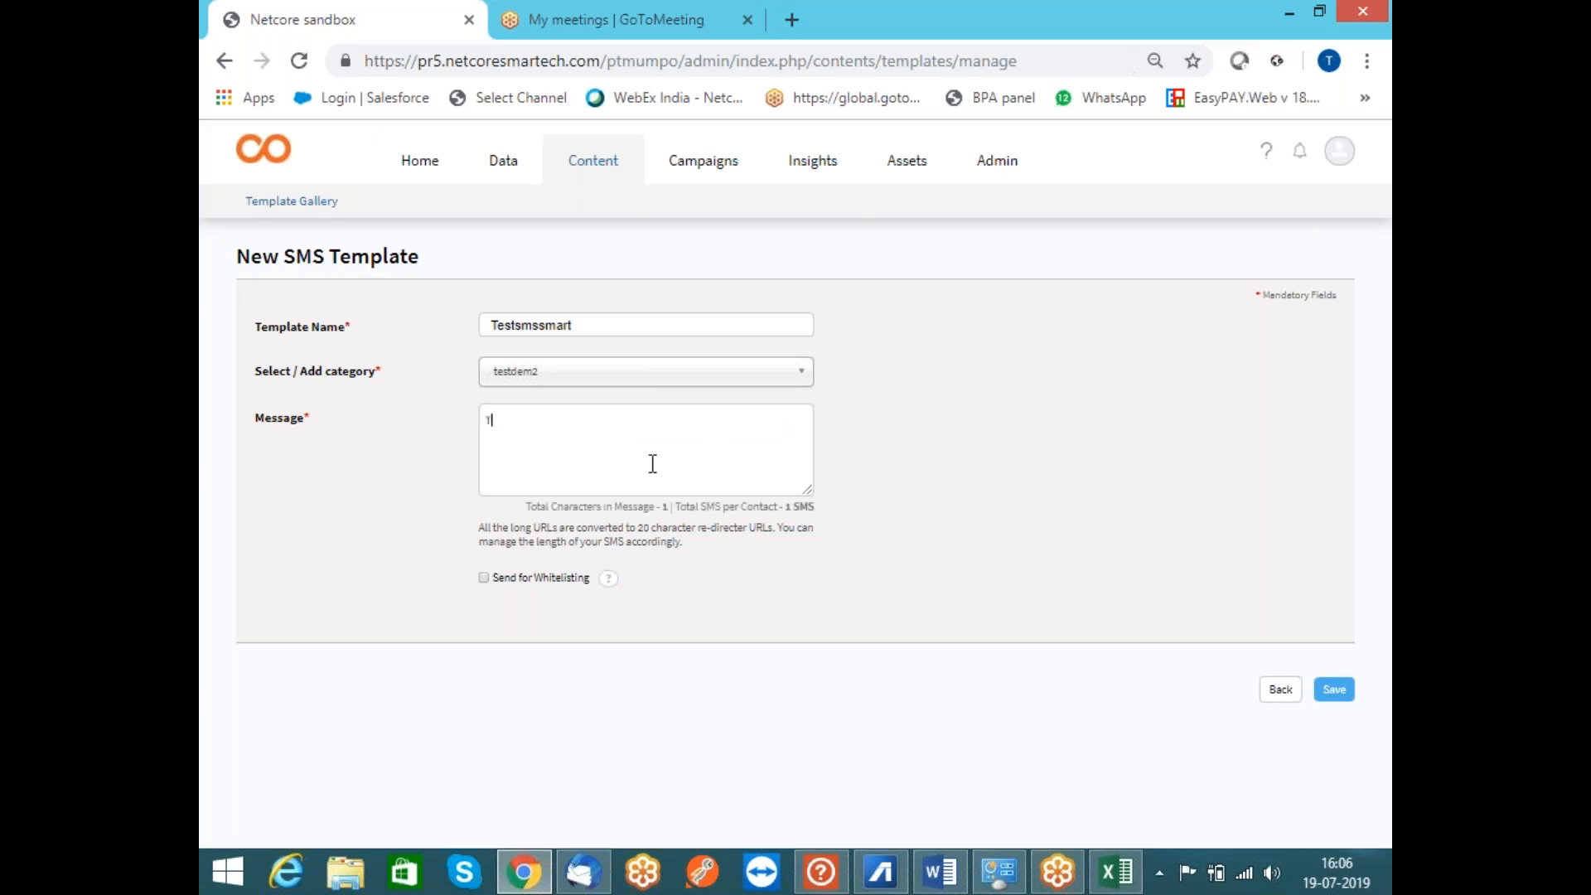
type("hank you [NAME]")
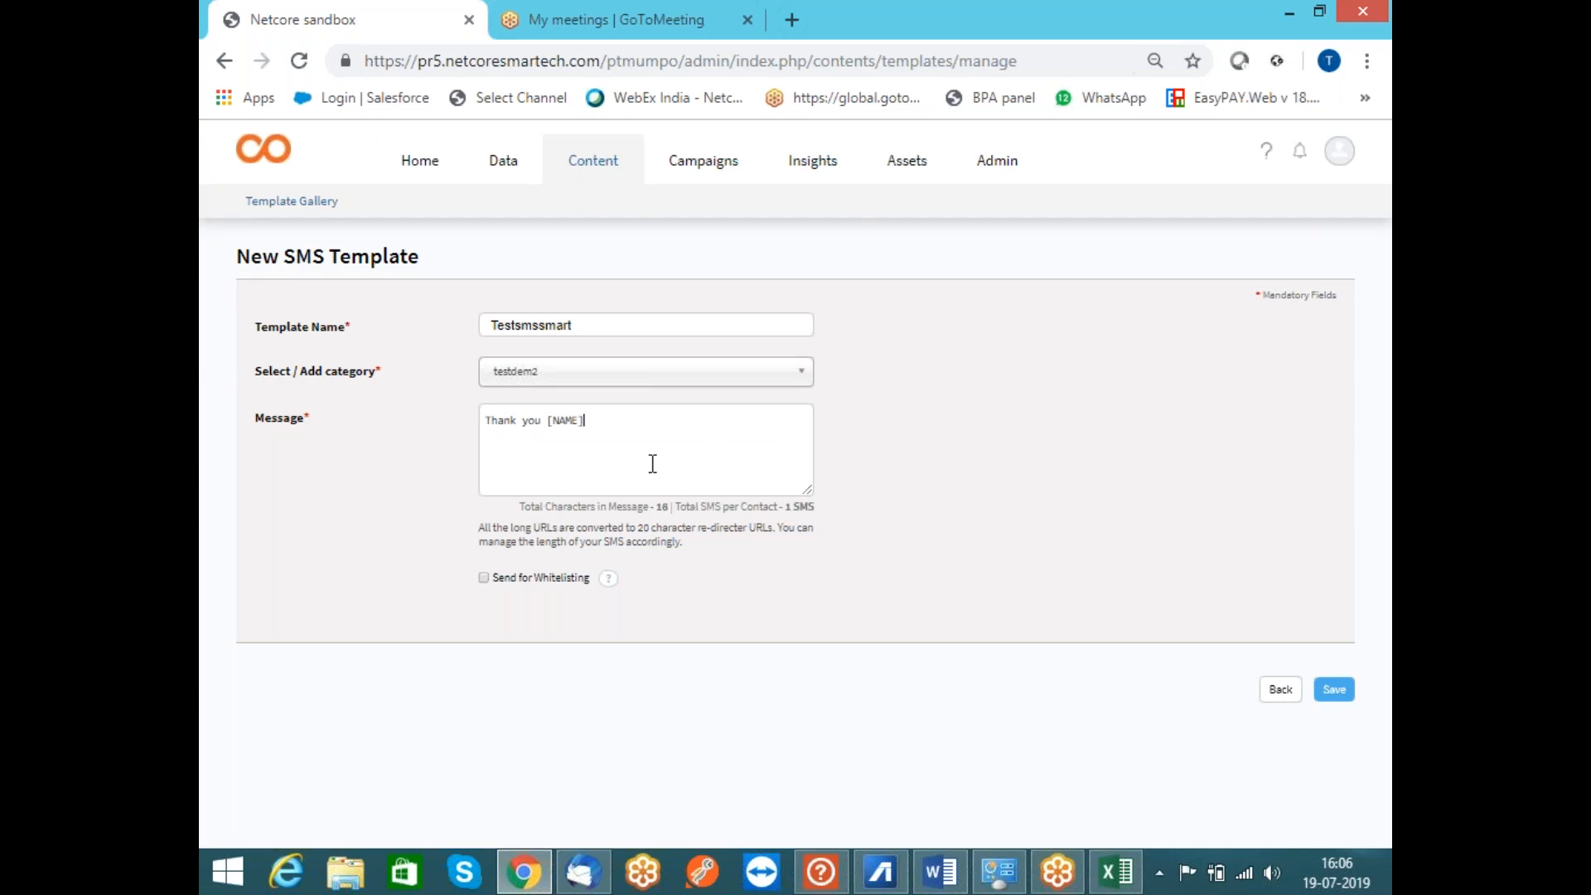
key("BackSpace")
key("BackSpace")
key("BackSpace")
key("BackSpace")
key("BackSpace")
type("FIRST_NAME]")
left_click(1116, 872)
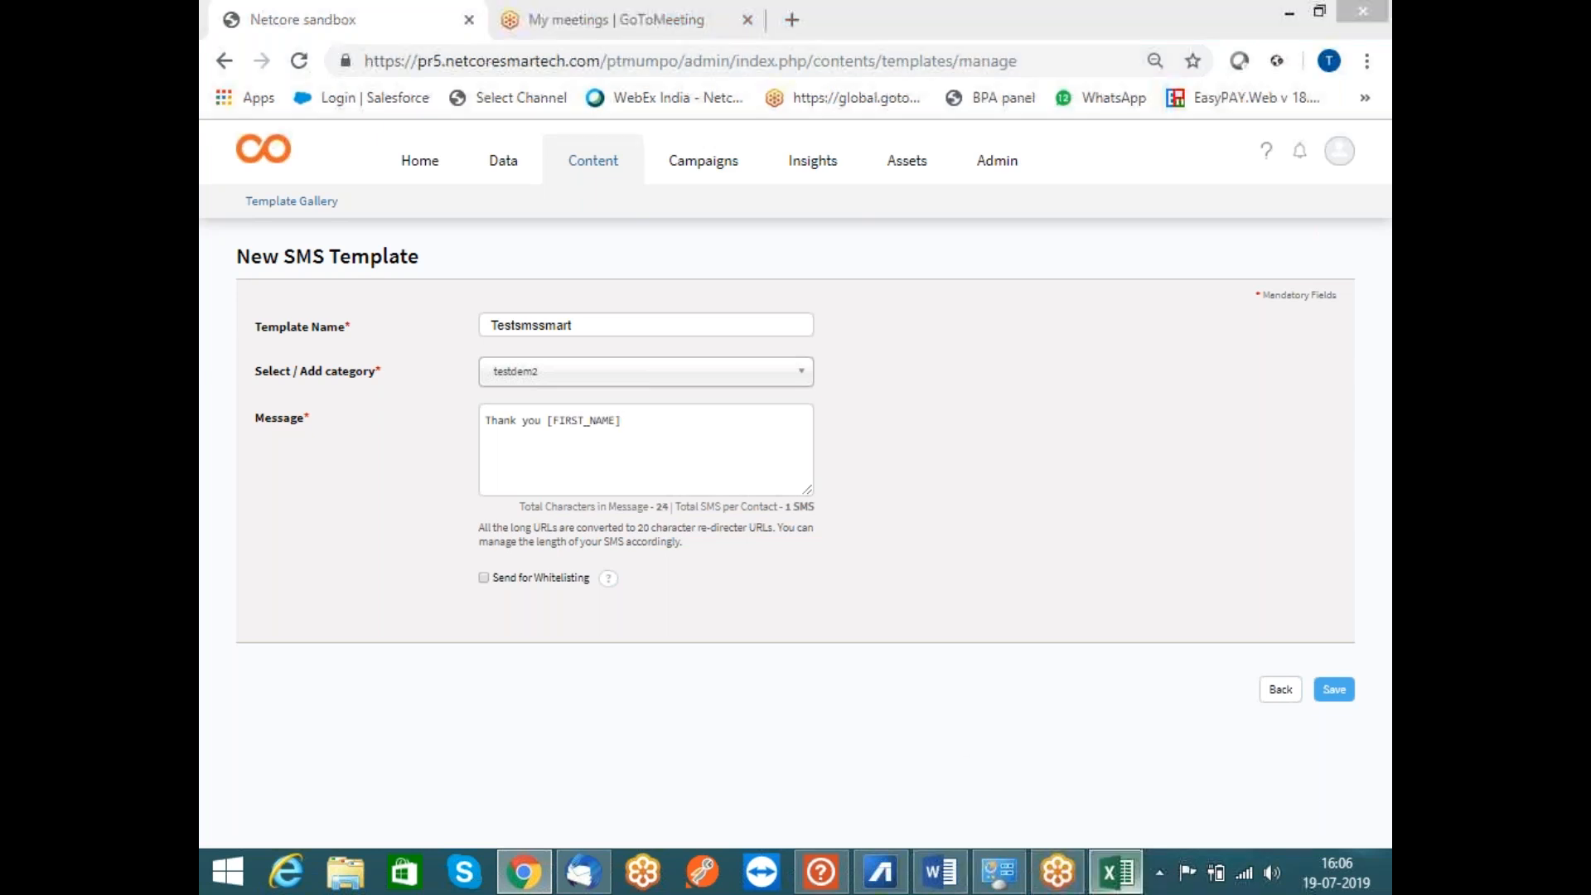
Widen column C in Book2 (1) to fit the FIRST_NAME header, then go back to Chrome
left_click(480, 263)
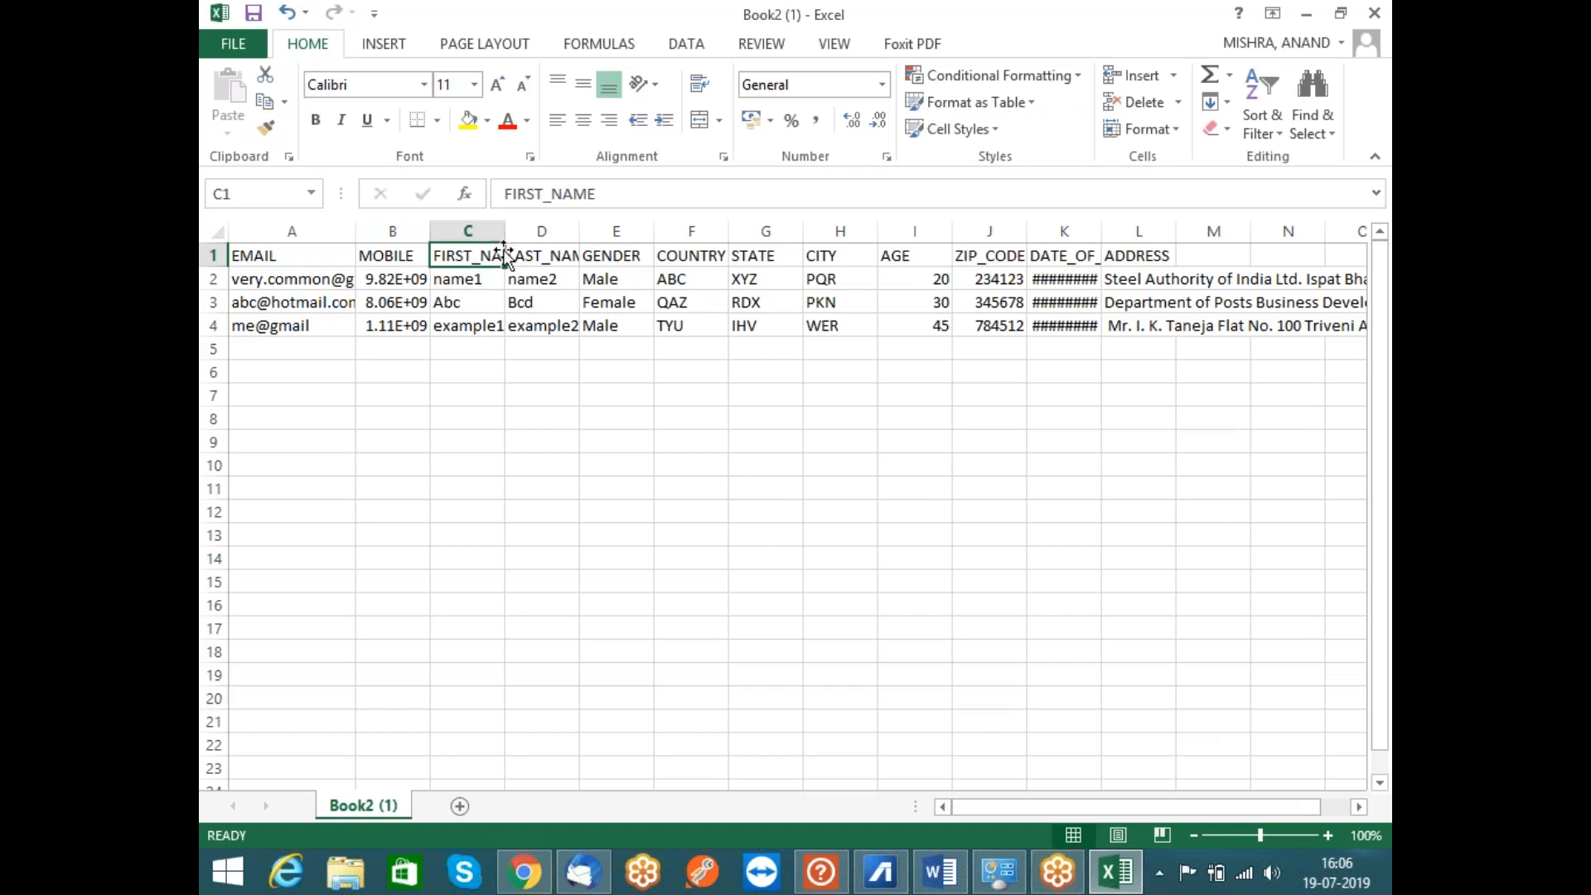
left_click_drag(504, 239, 551, 238)
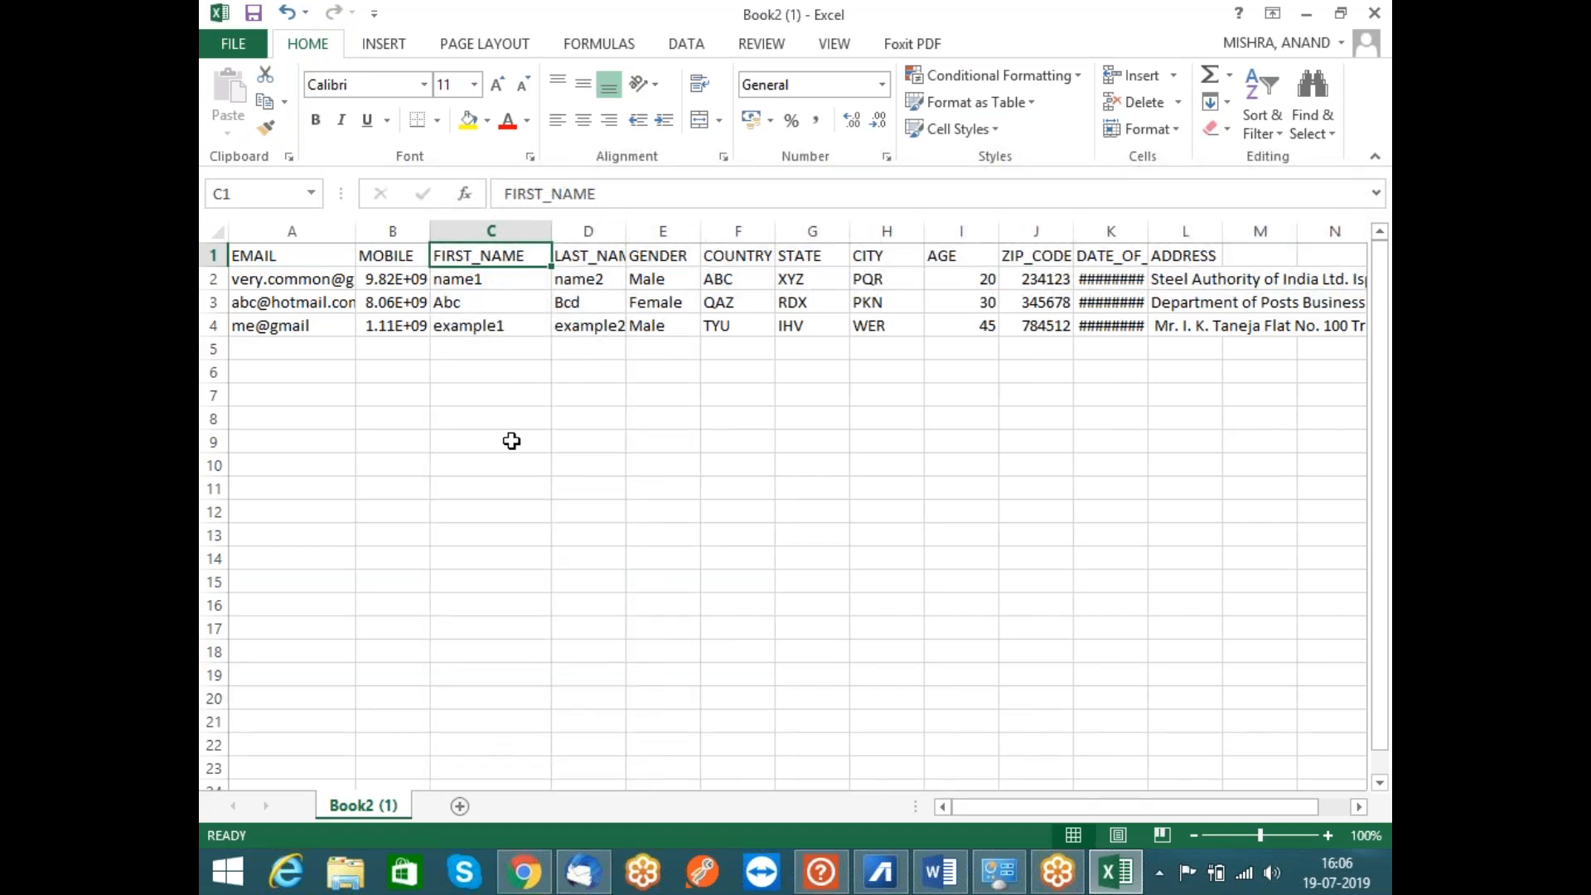
left_click(524, 872)
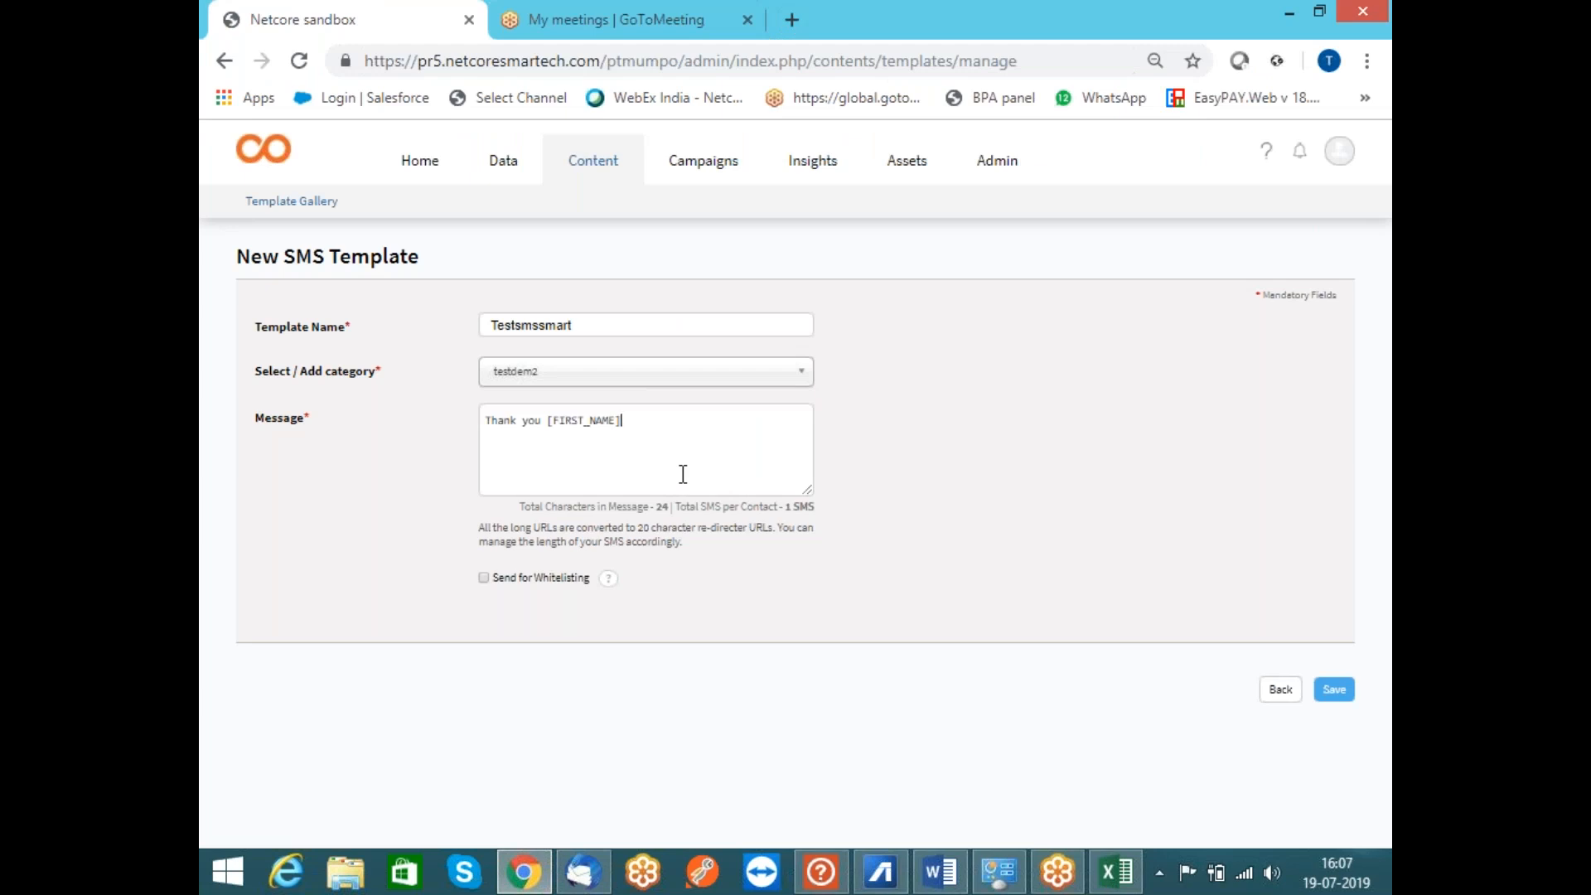
type("You can click on the below link to fix an appointment")
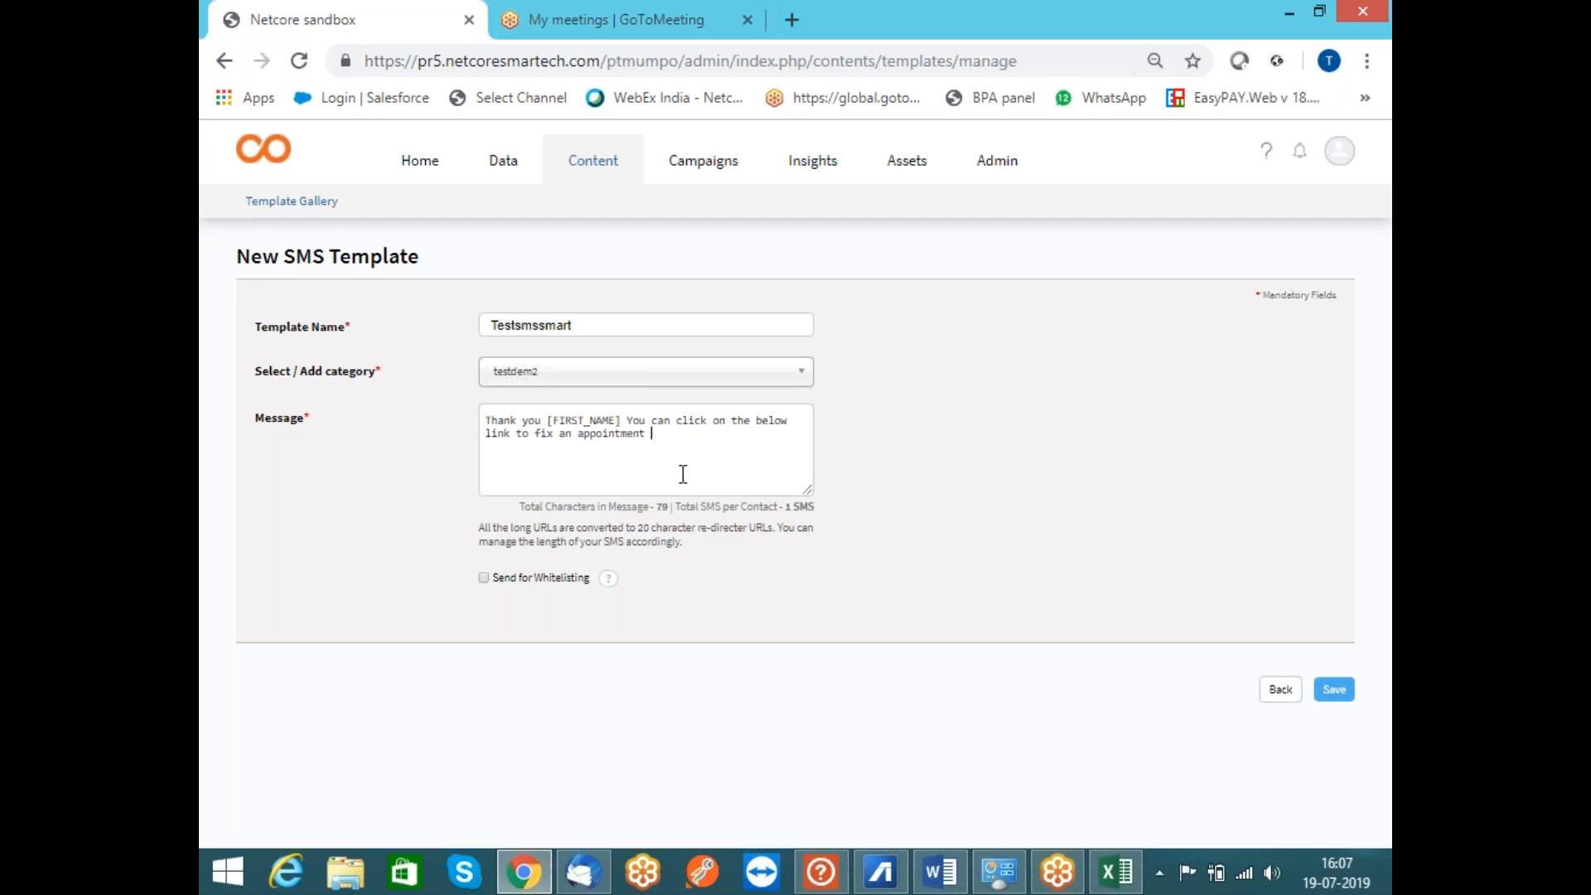
key("BackSpace")
type(". http://www.google.com")
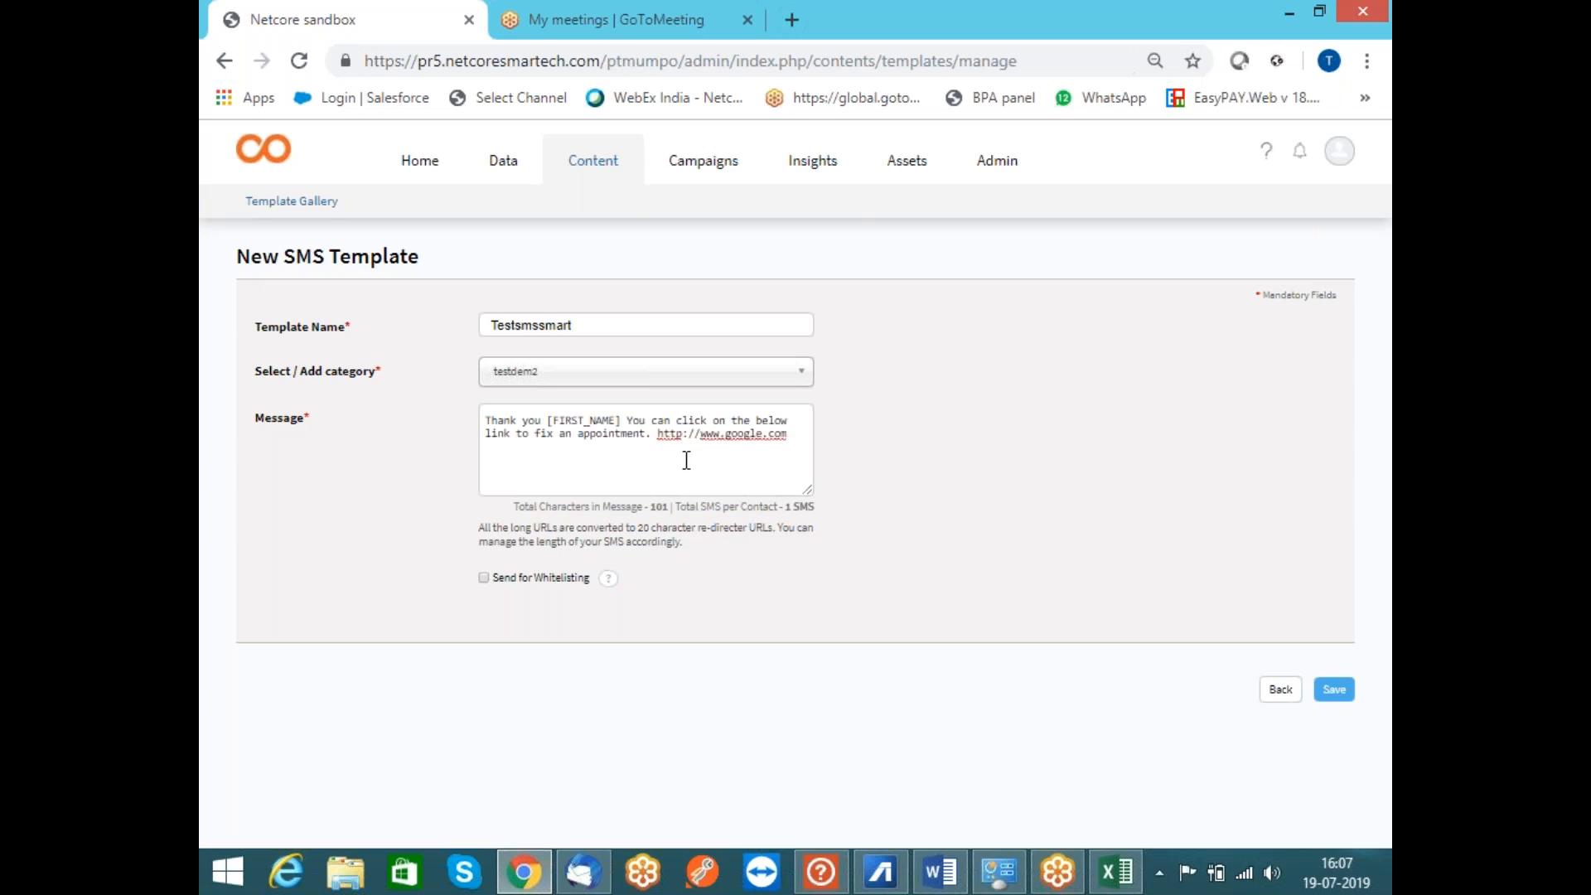
Turn on Send for Whitelisting and enter the approval alert e-mail address
left_click(484, 578)
left_click(584, 628)
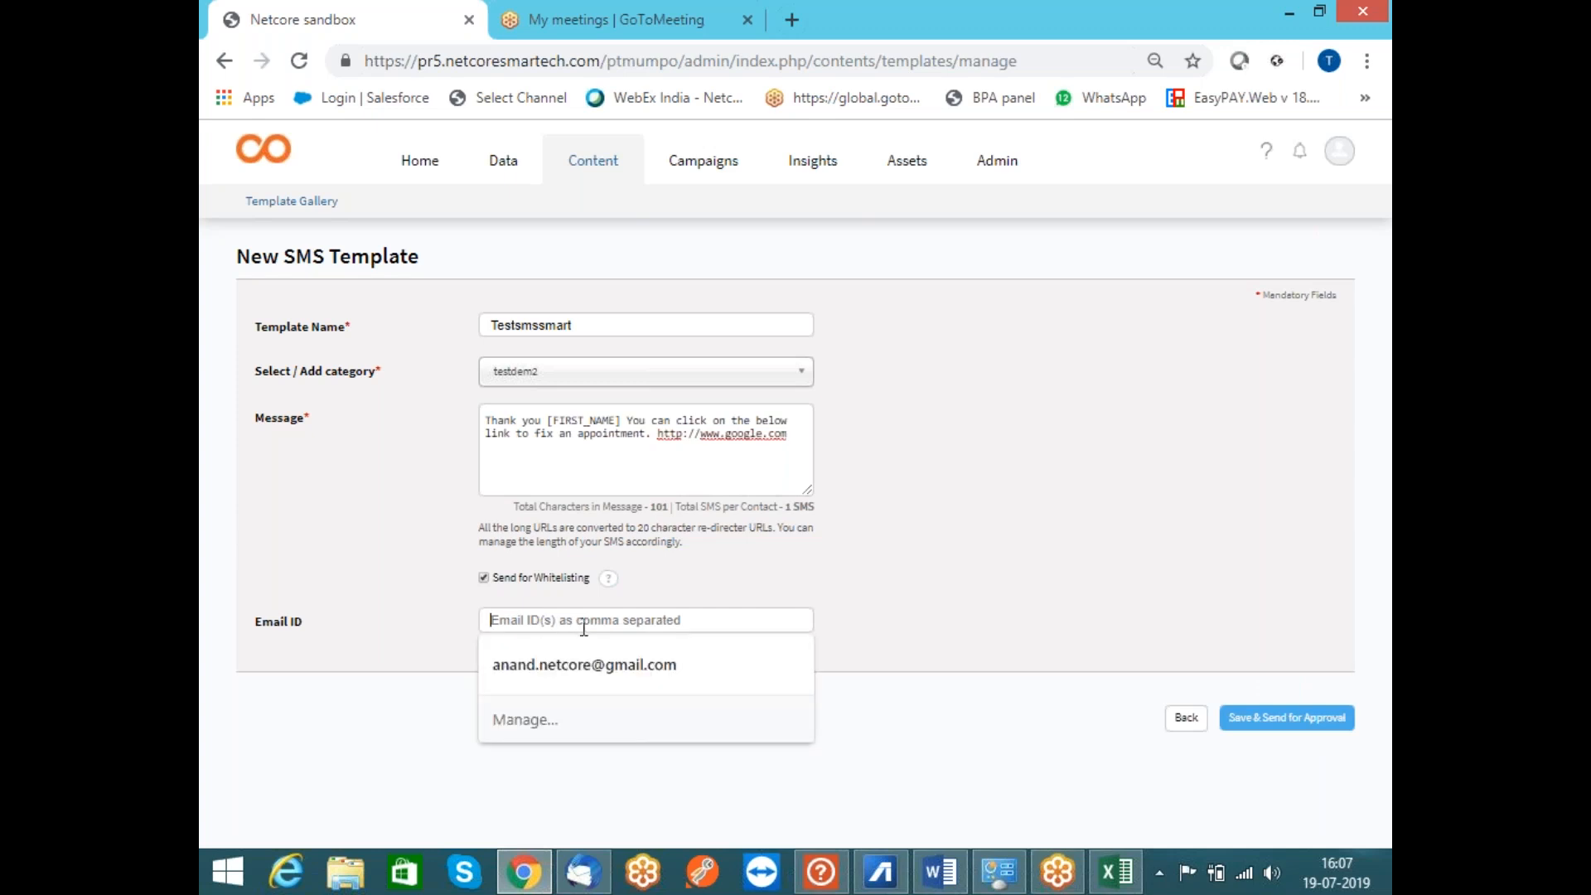
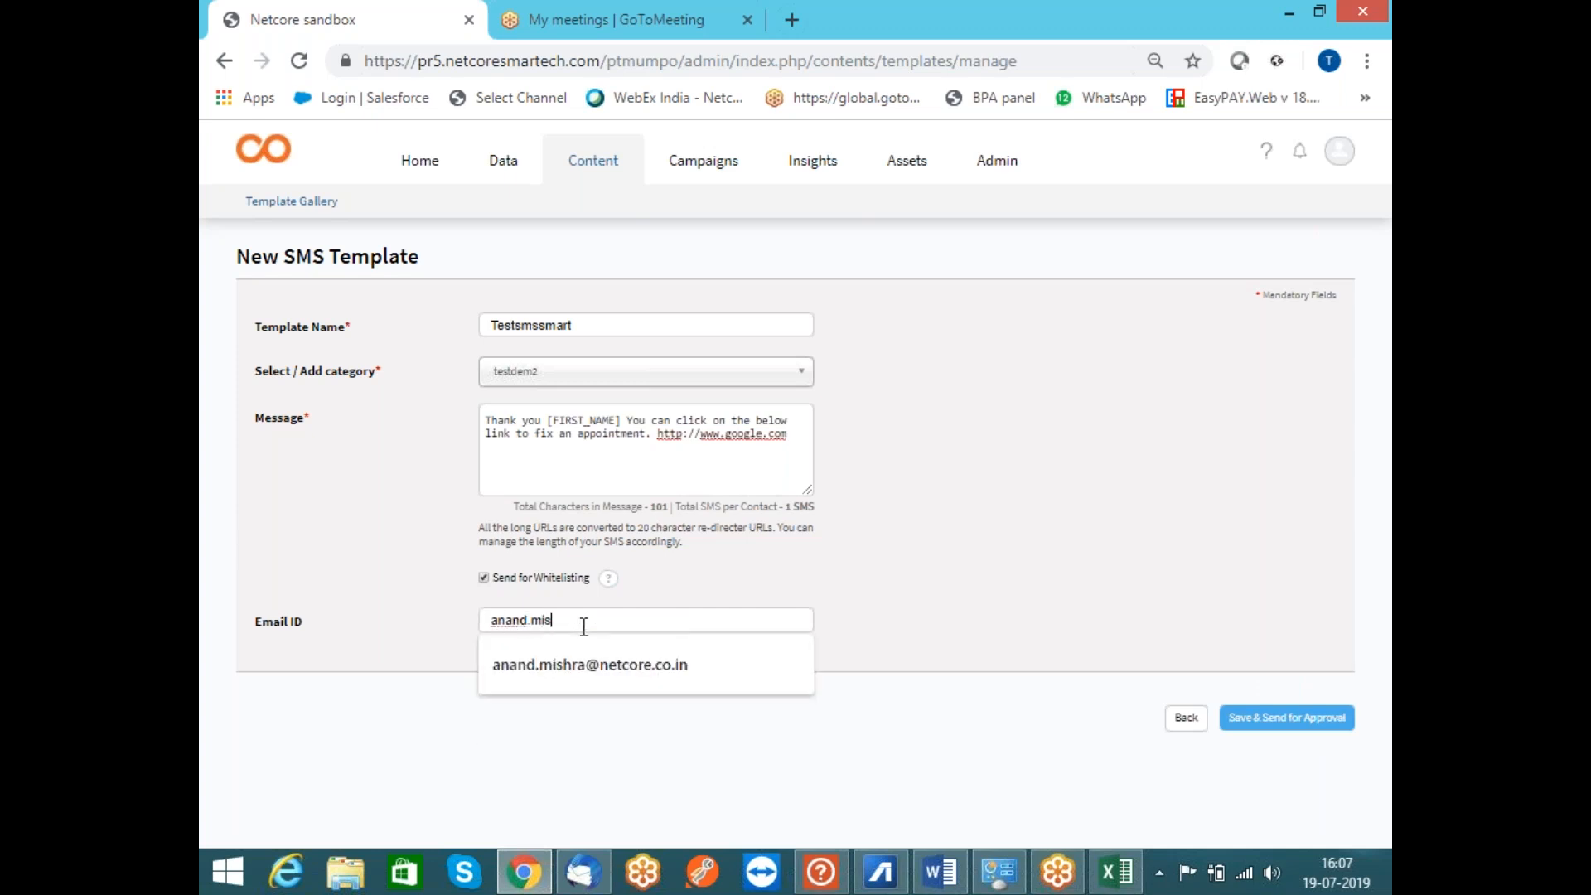
key("Down")
key("Return")
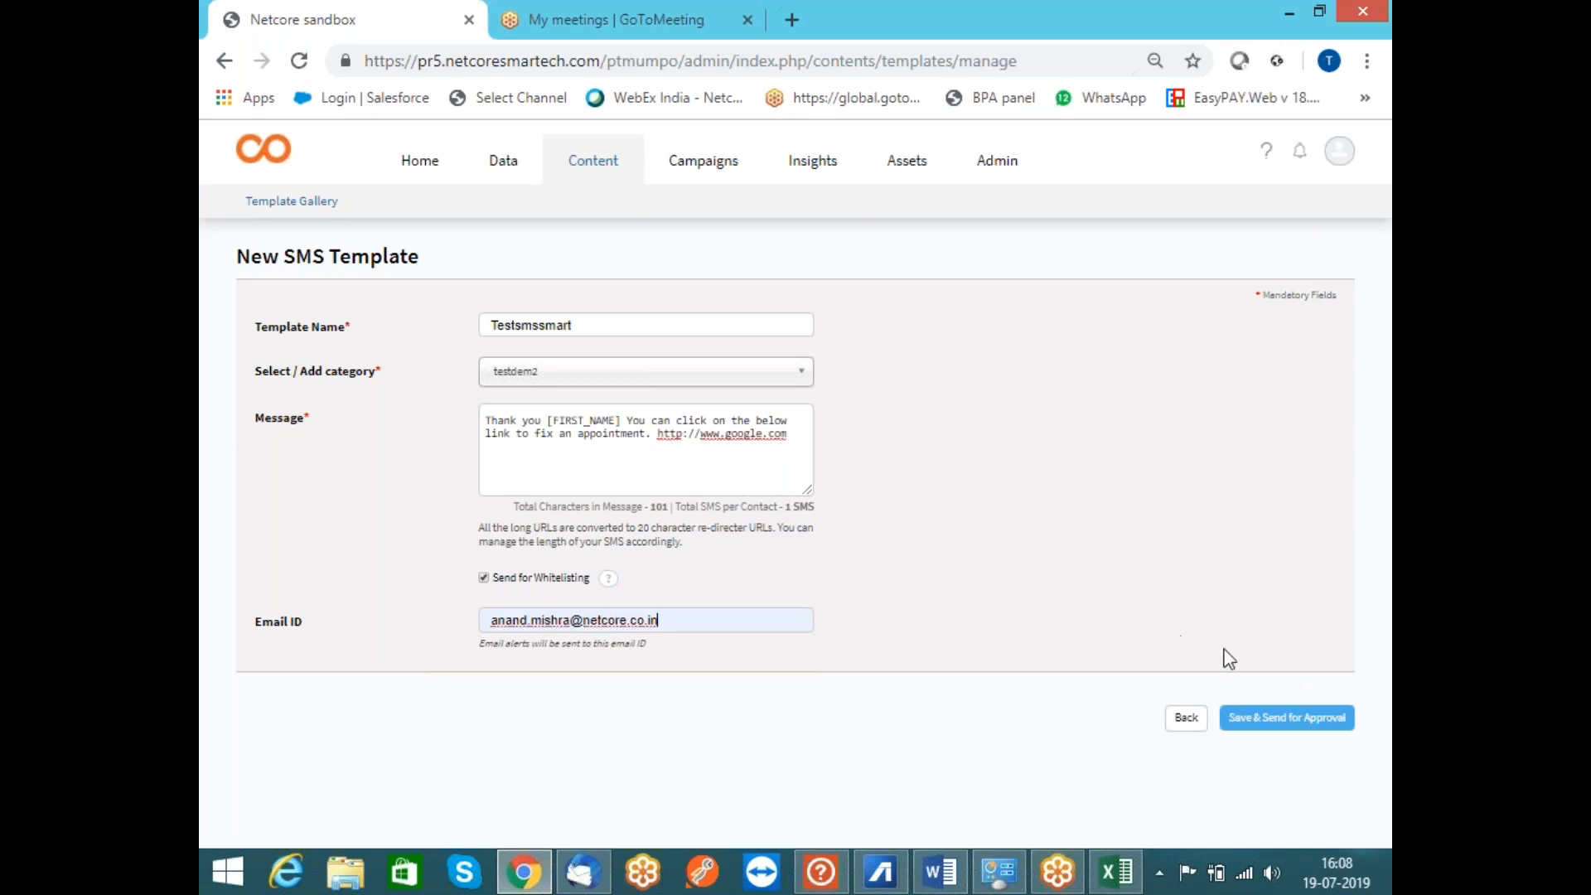
Save Testsmssmart and send it for approval, then view the 319 uncategorized templates
left_click(1279, 728)
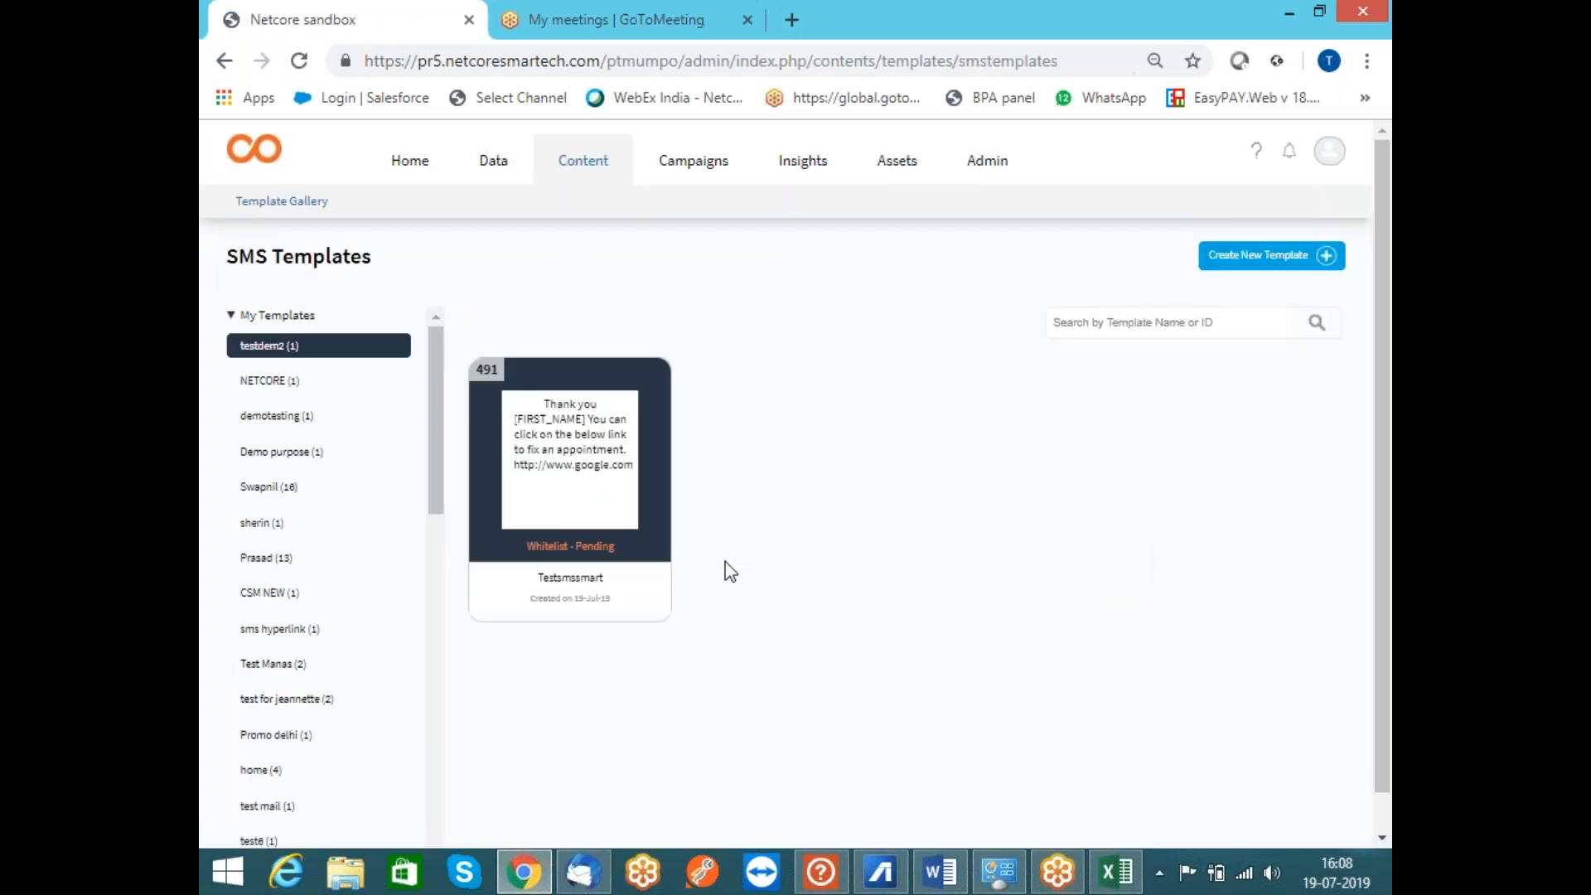
left_click_drag(431, 464, 424, 829)
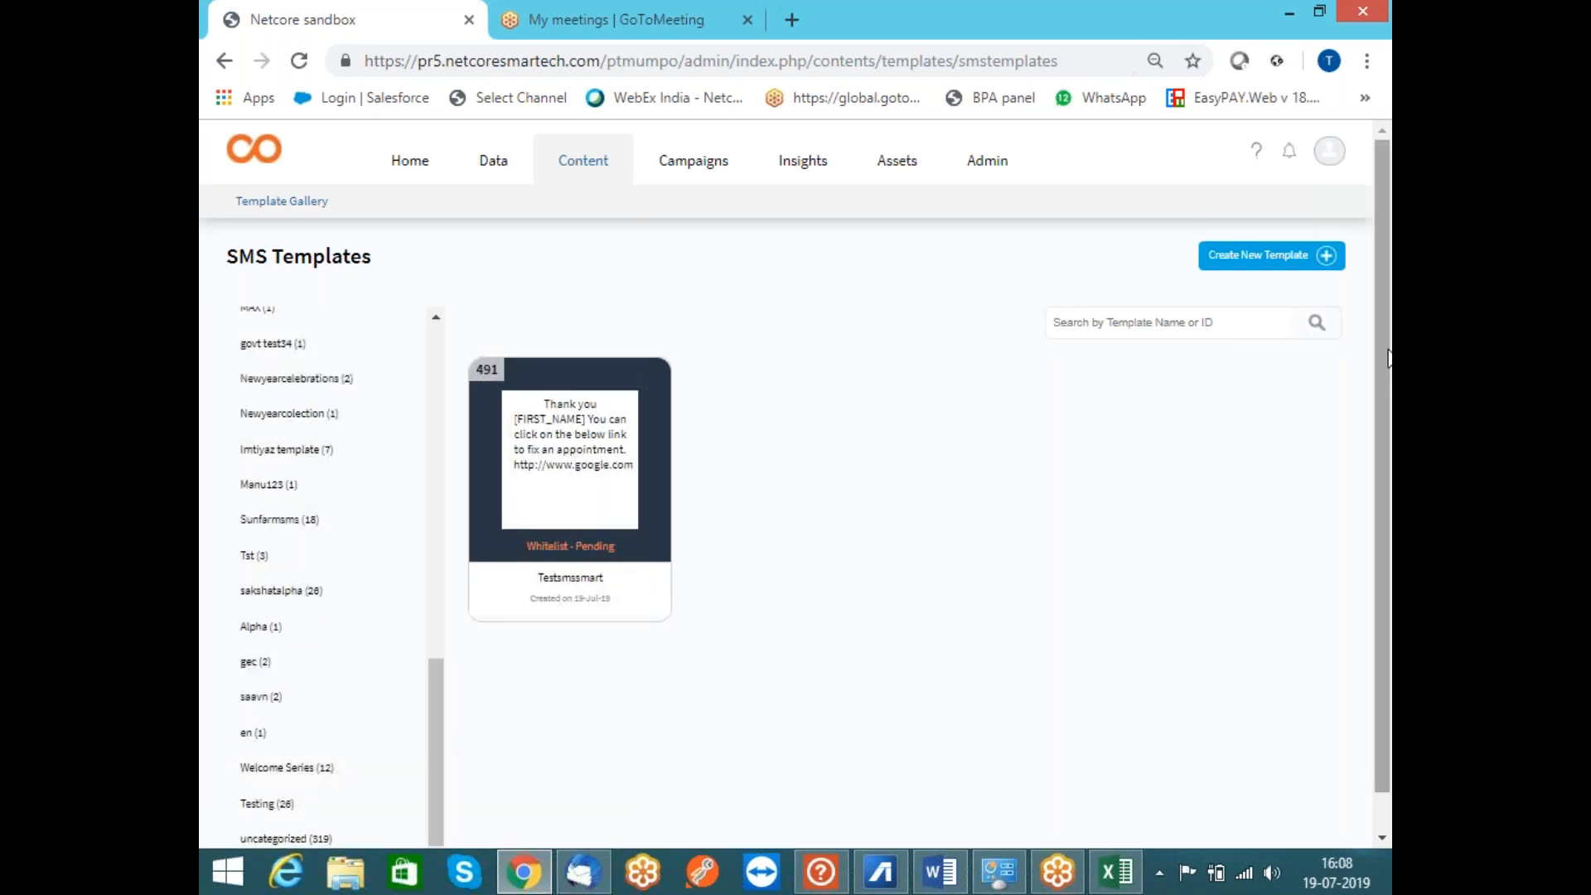
scroll(1390, 358, "down", 1)
left_click(328, 799)
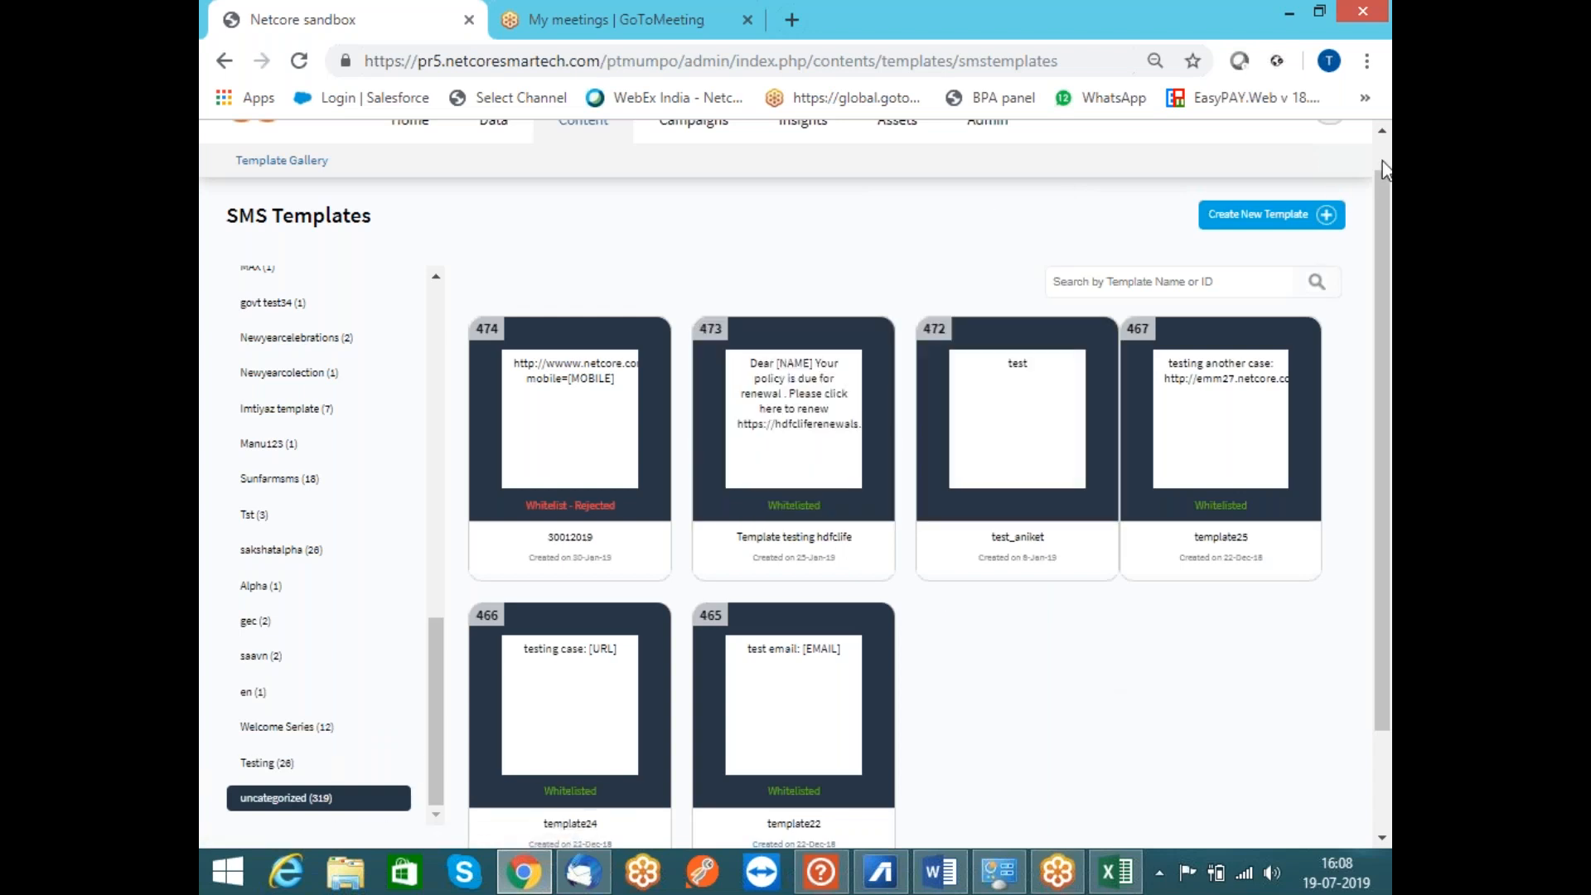
scroll(1376, 165, "up", 1)
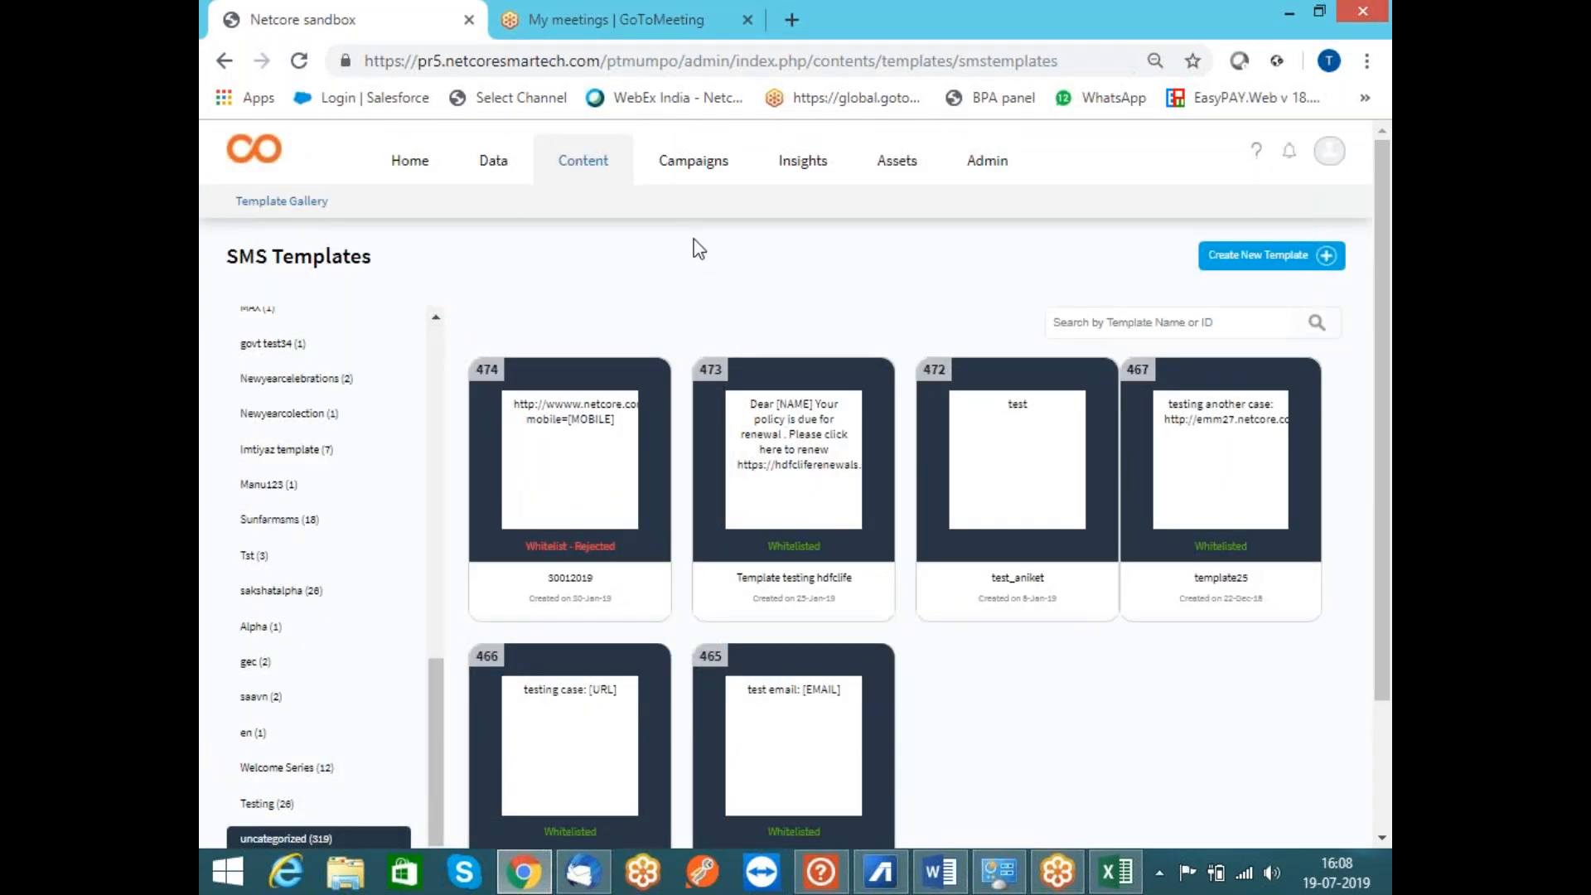
Create a new SMS campaign with broadcast name Test Camp34
left_click(703, 162)
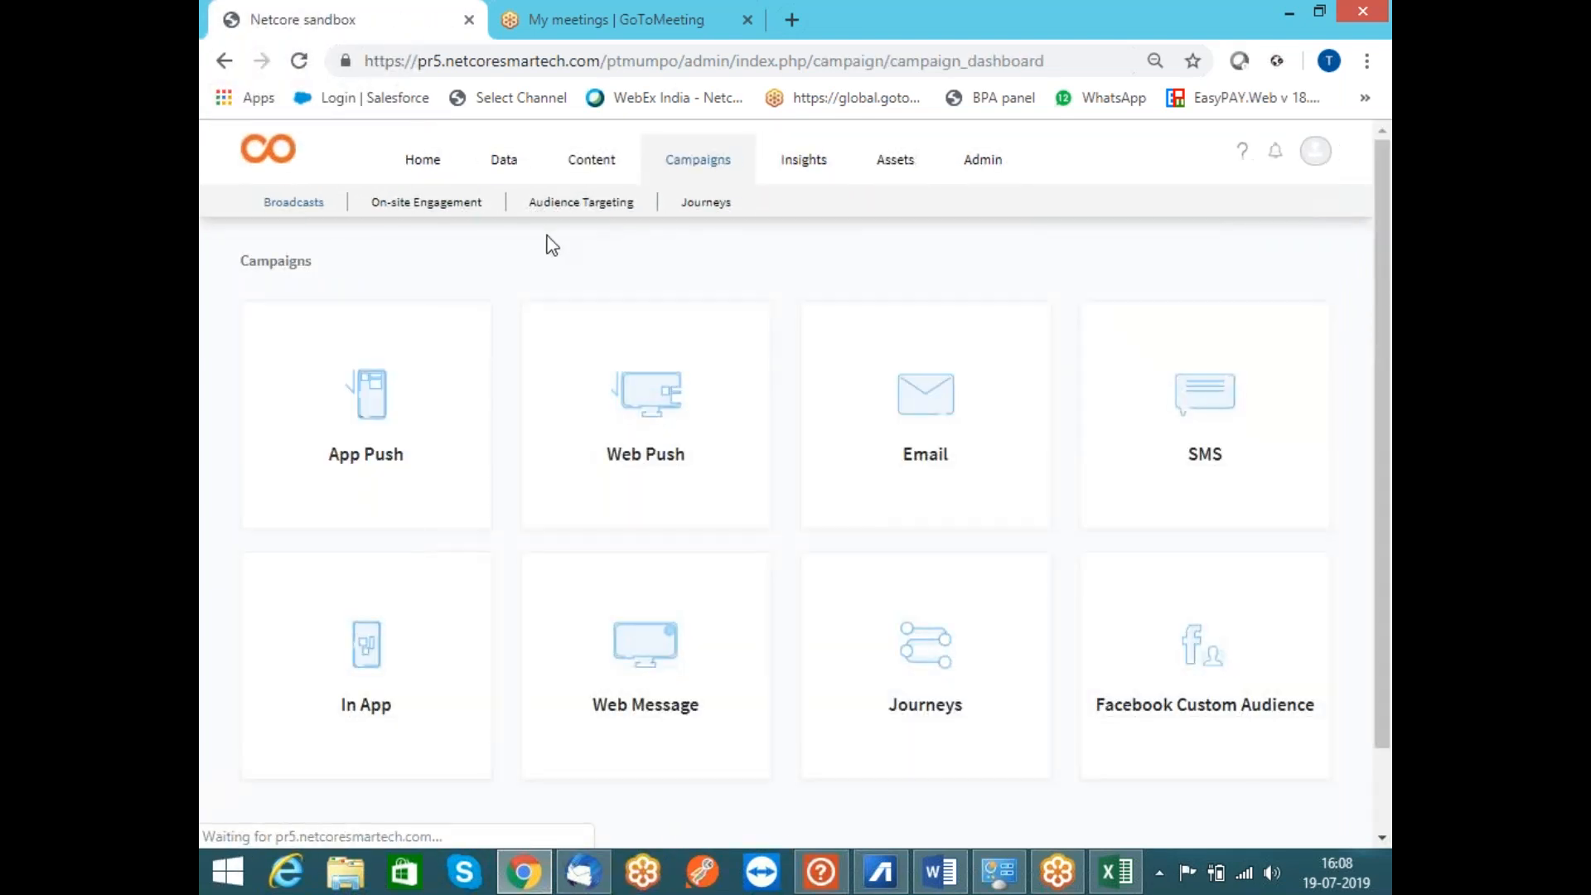
mouse_move(1315, 420)
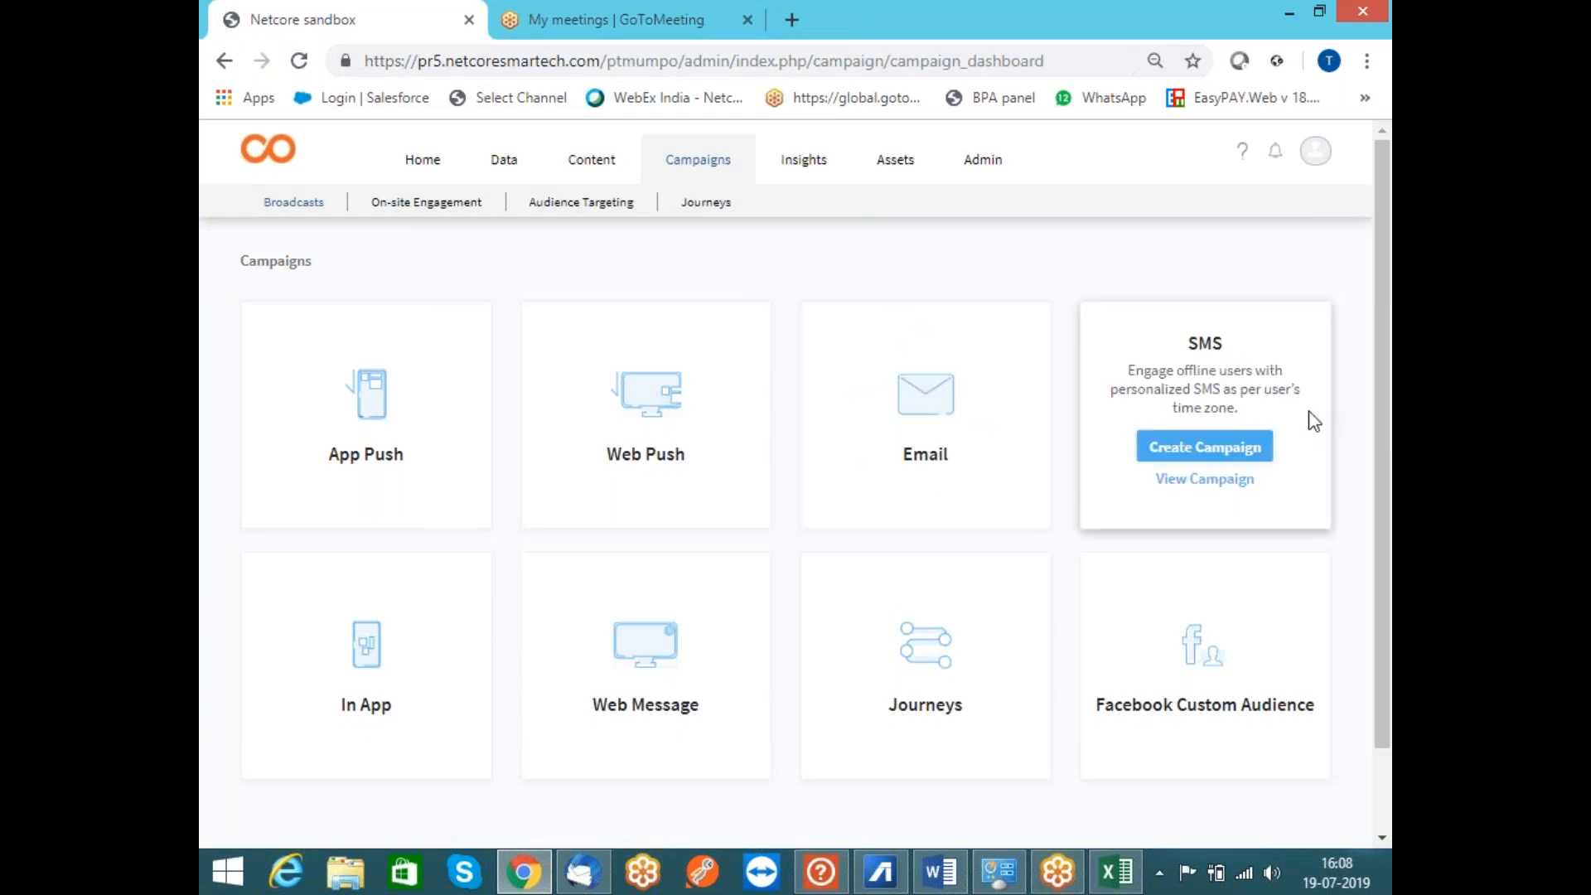
left_click(1222, 457)
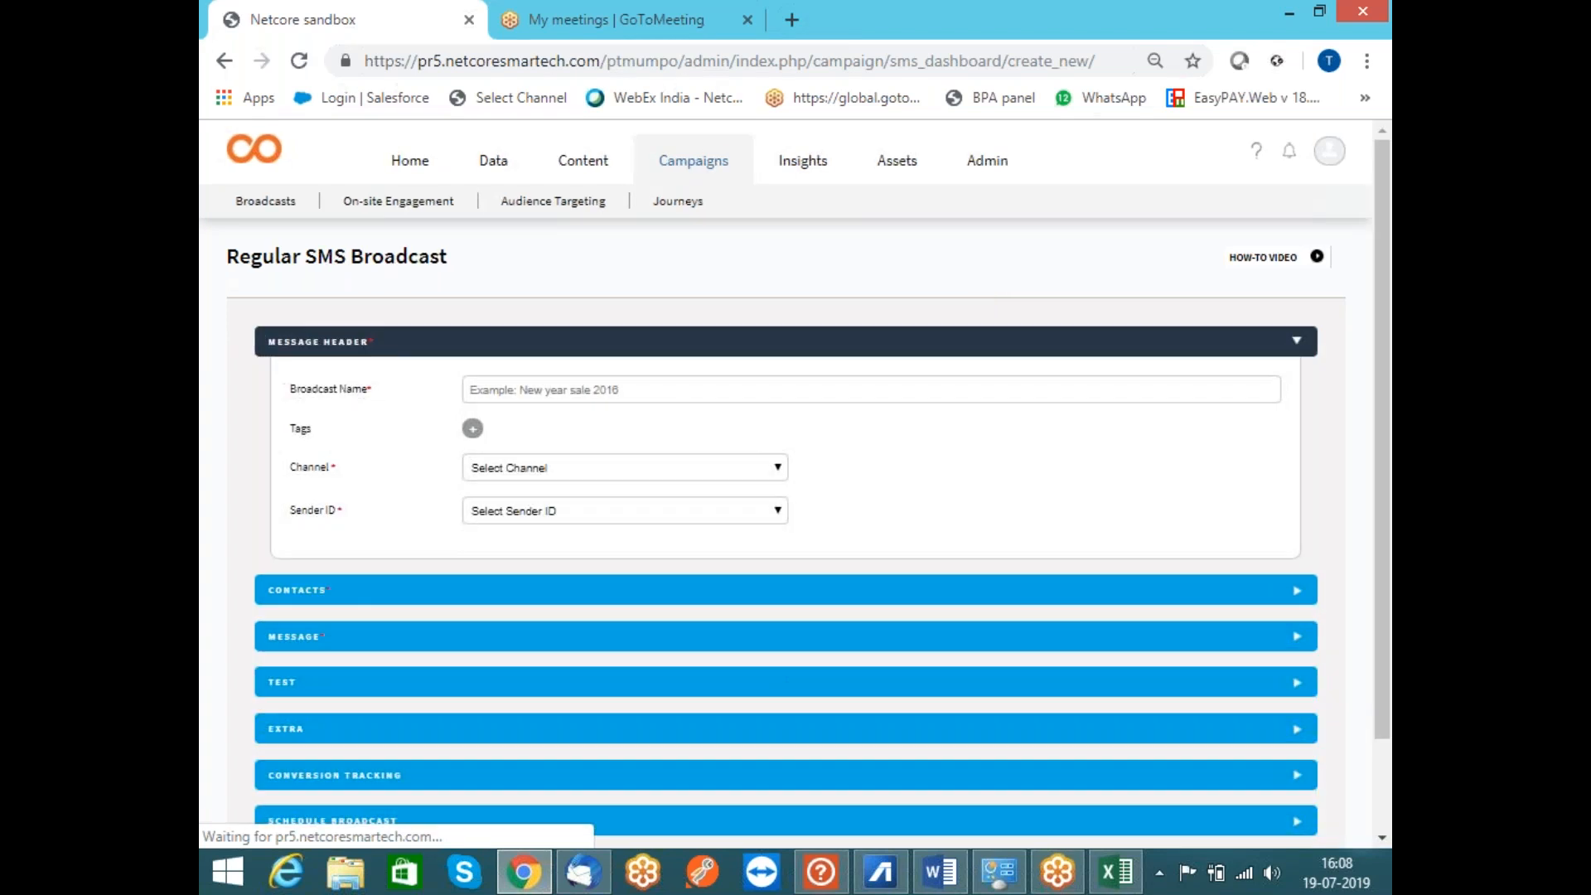
left_click(801, 389)
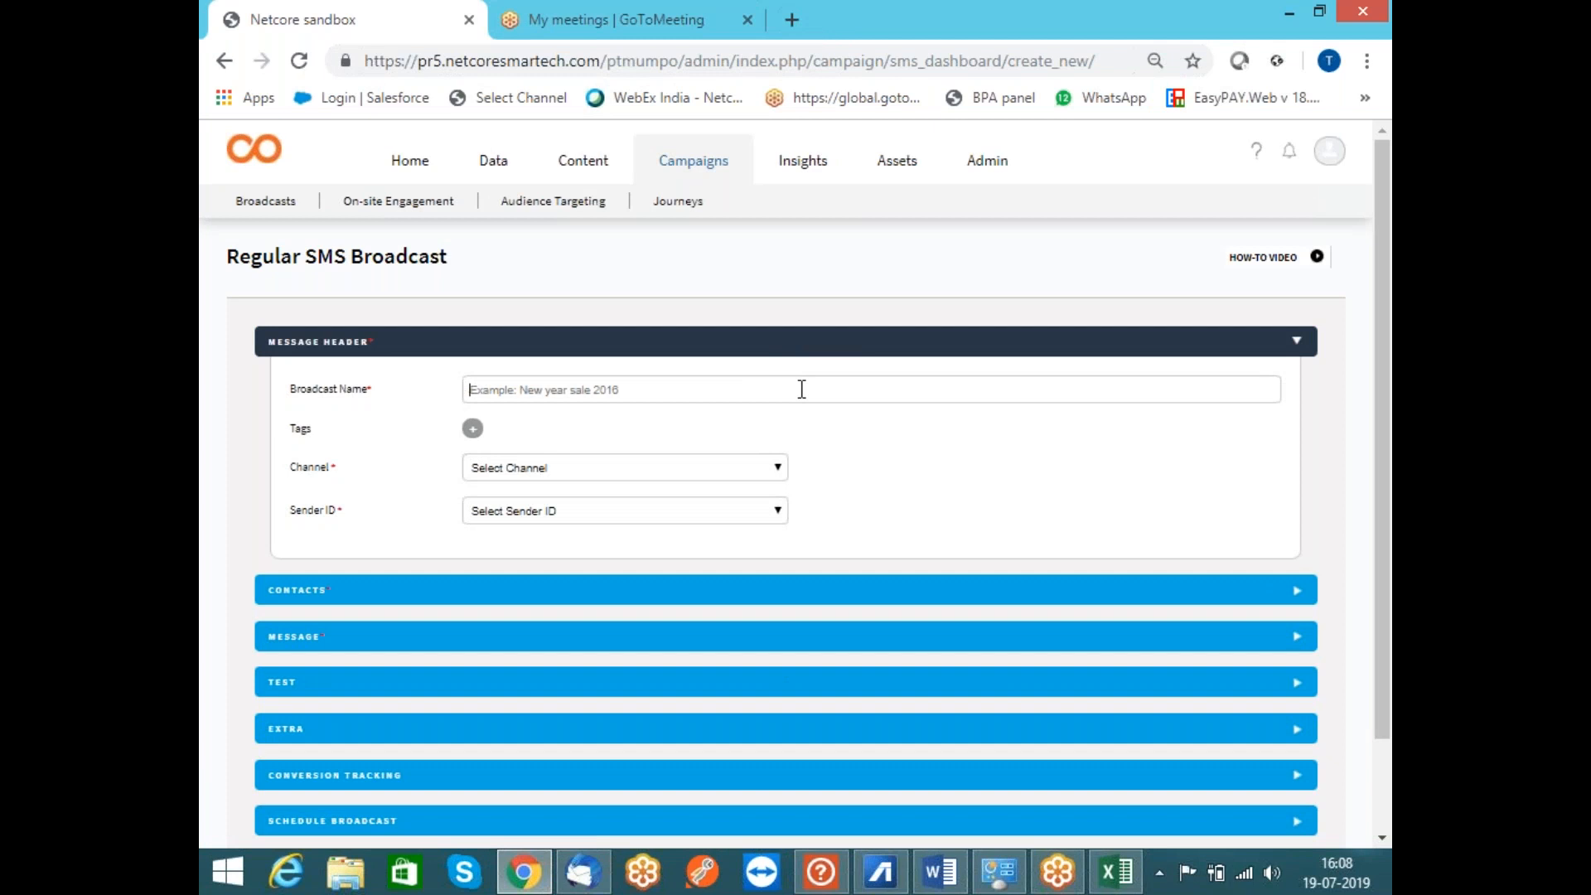
type("Test Camp34")
Choose the sending channel and set NETCRE as the sender ID
left_click(499, 469)
left_click(515, 506)
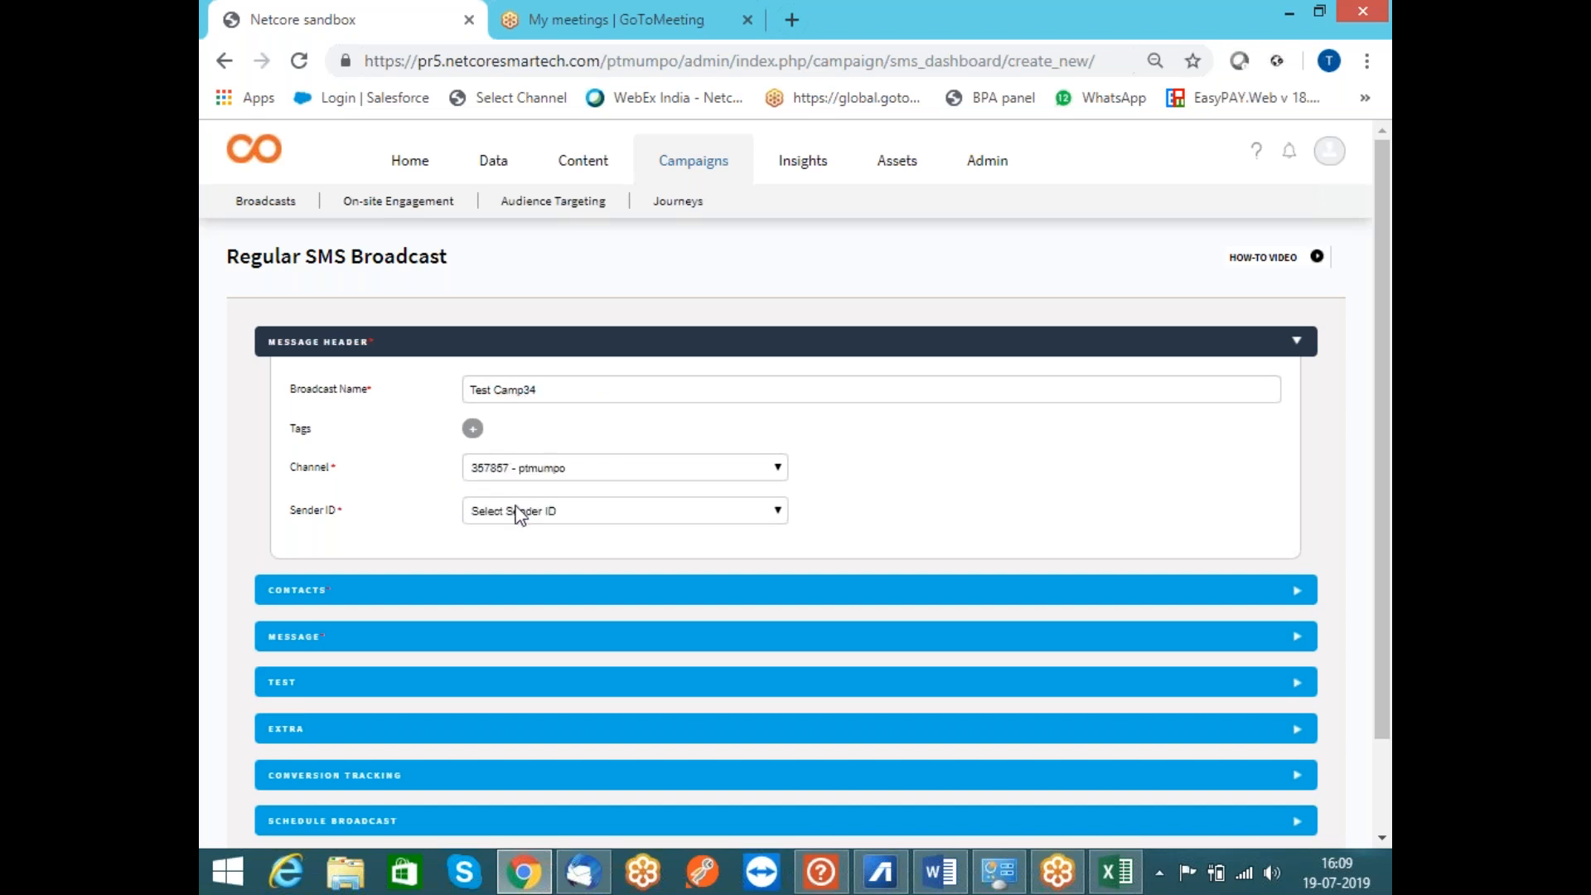
left_click(540, 514)
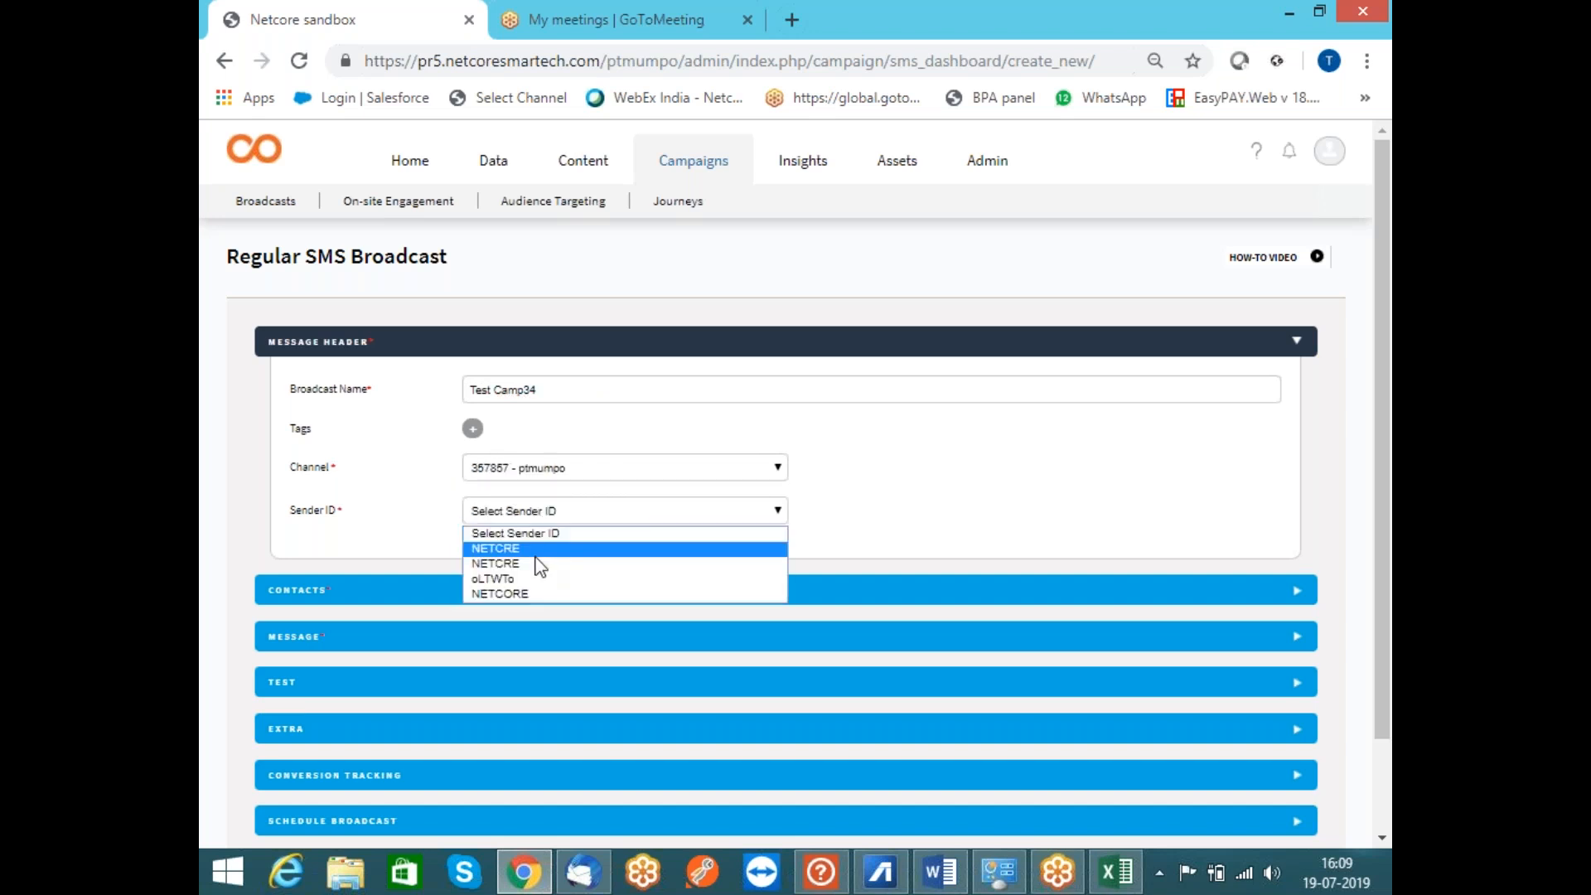
left_click(537, 554)
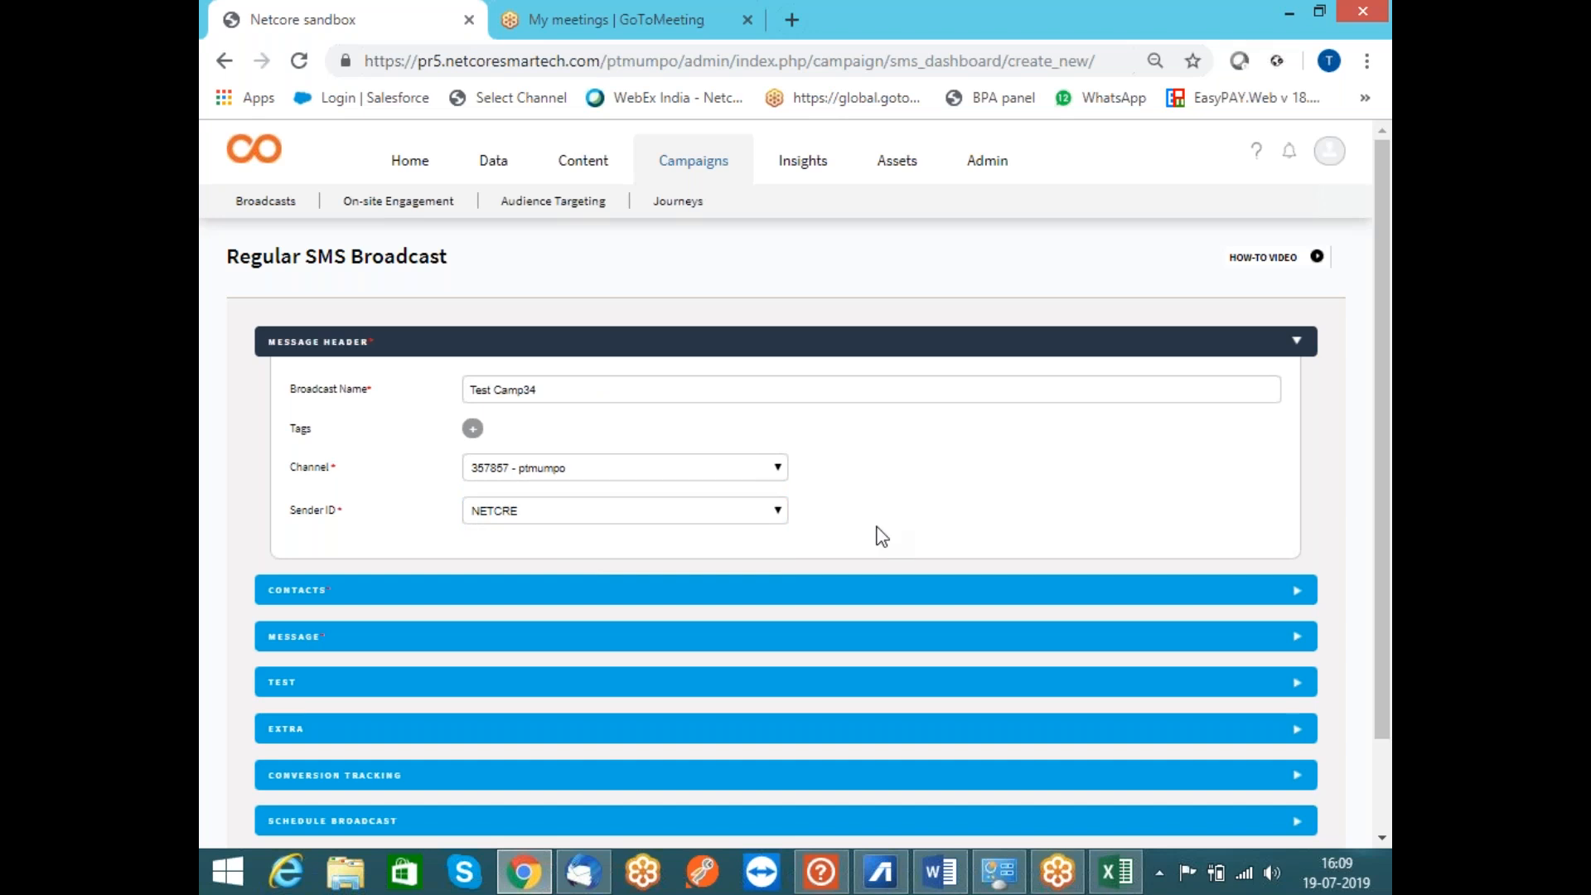
left_click(751, 523)
left_click(751, 524)
left_click(784, 594)
Send to List(s)/Segment(s) and select list #1715 - Test SMS pr as the audience
scroll(780, 614, "down", 2)
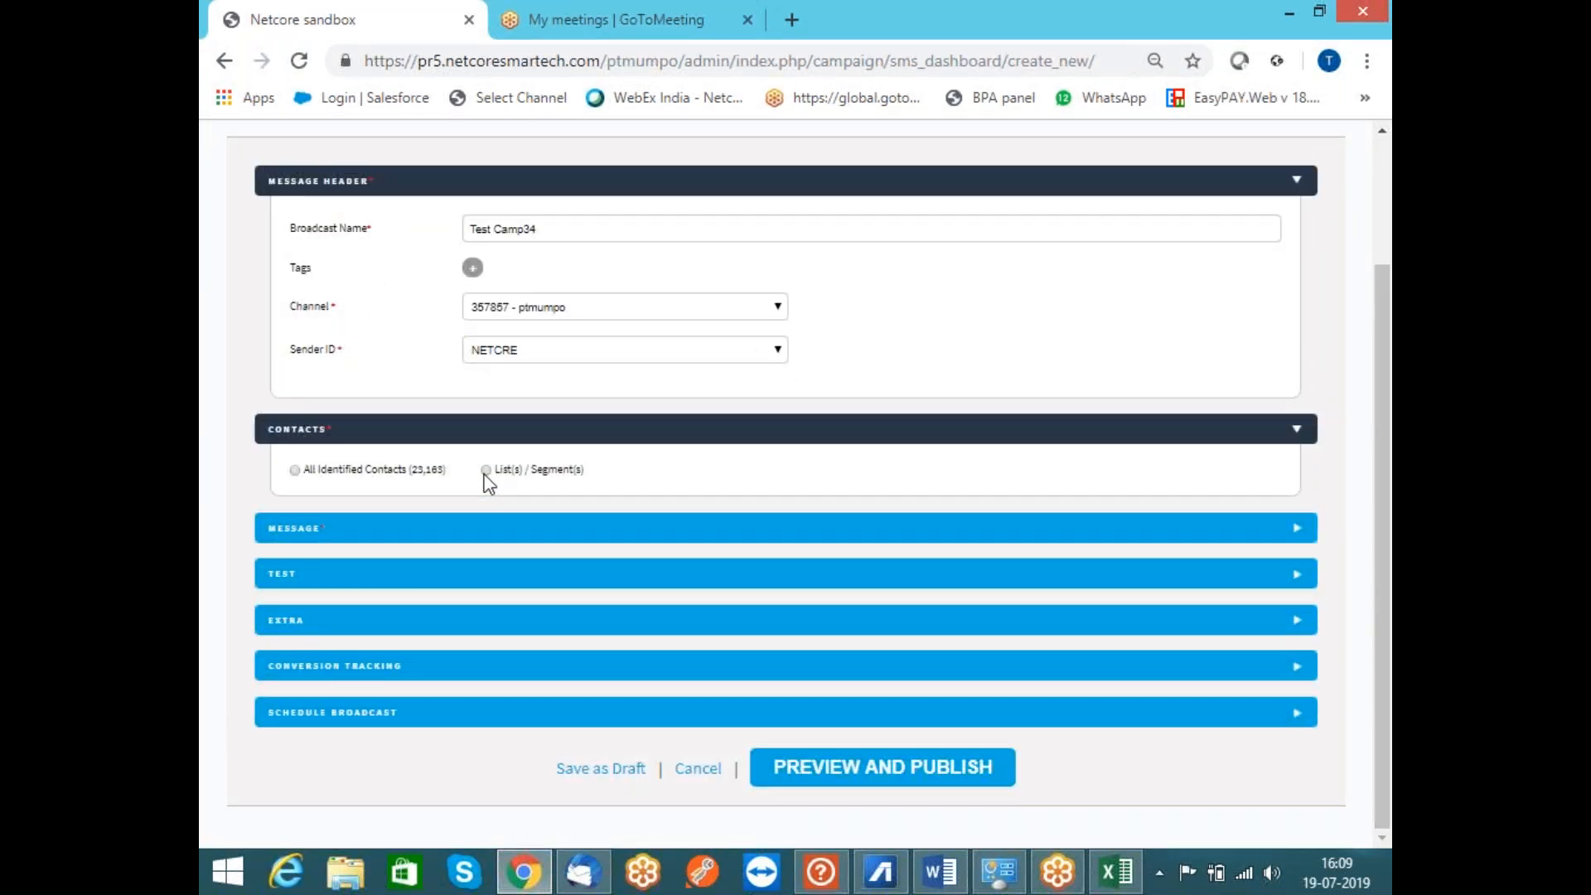
left_click(486, 471)
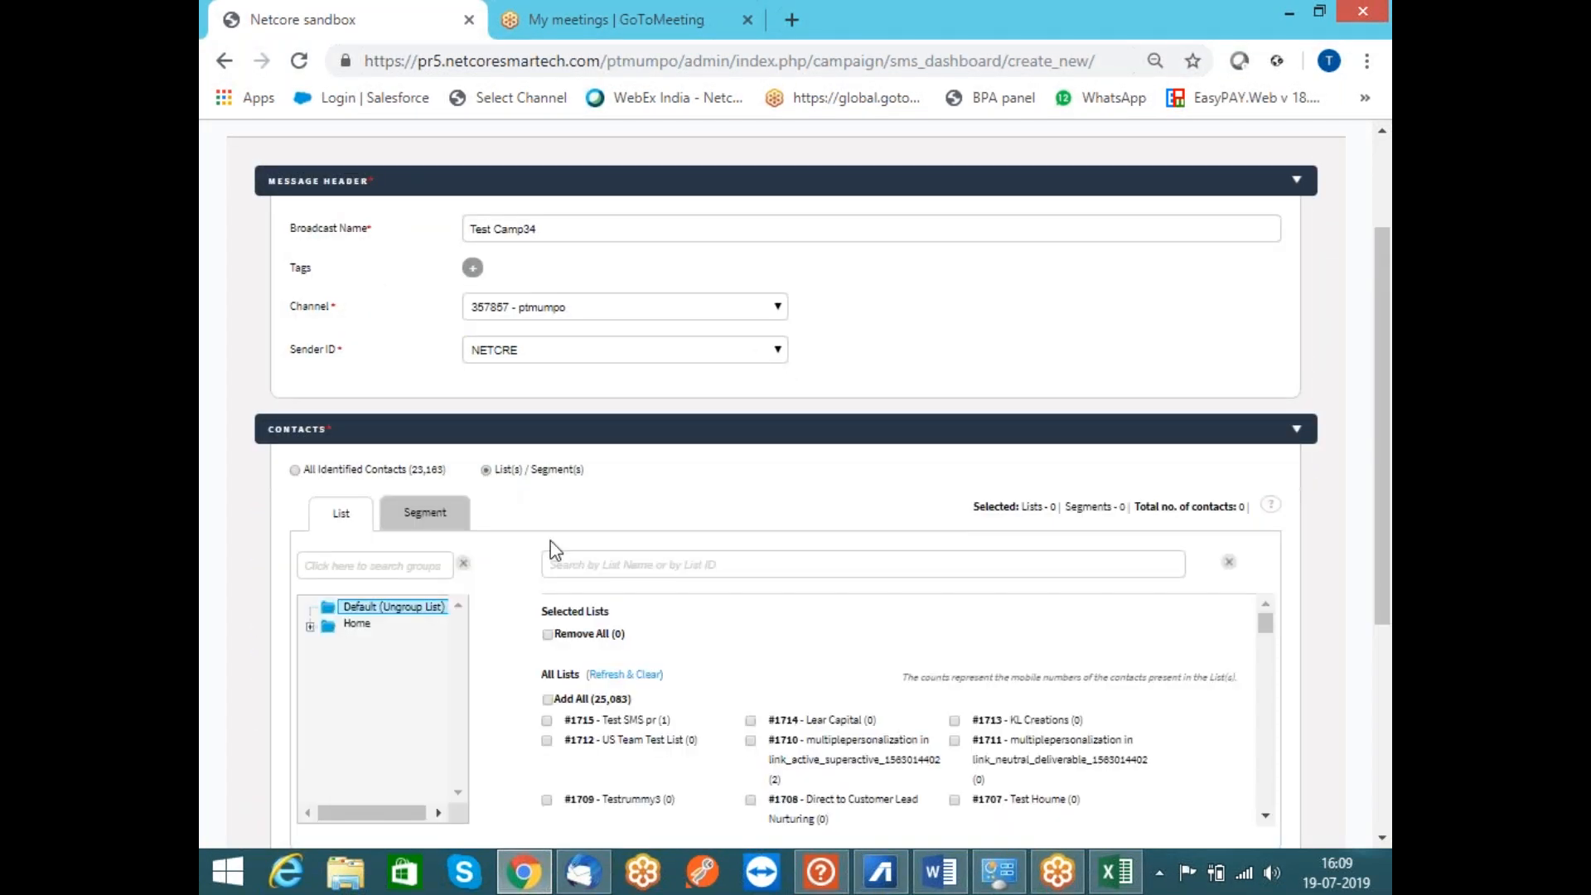
left_click(548, 722)
left_click_drag(685, 658, 661, 654)
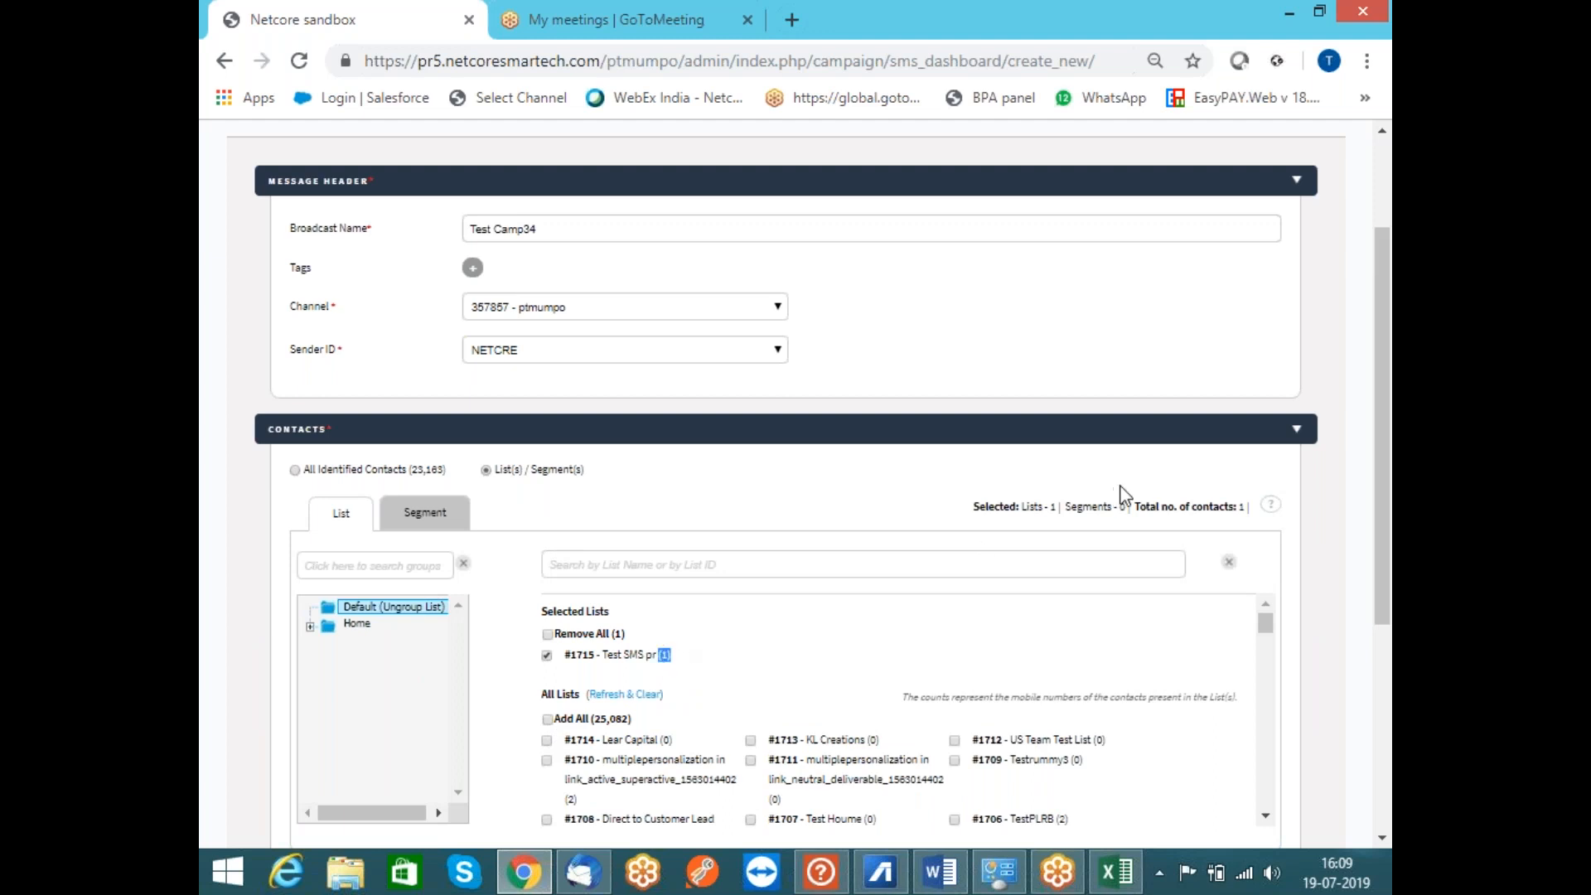
left_click_drag(1380, 473, 1380, 677)
left_click(795, 540)
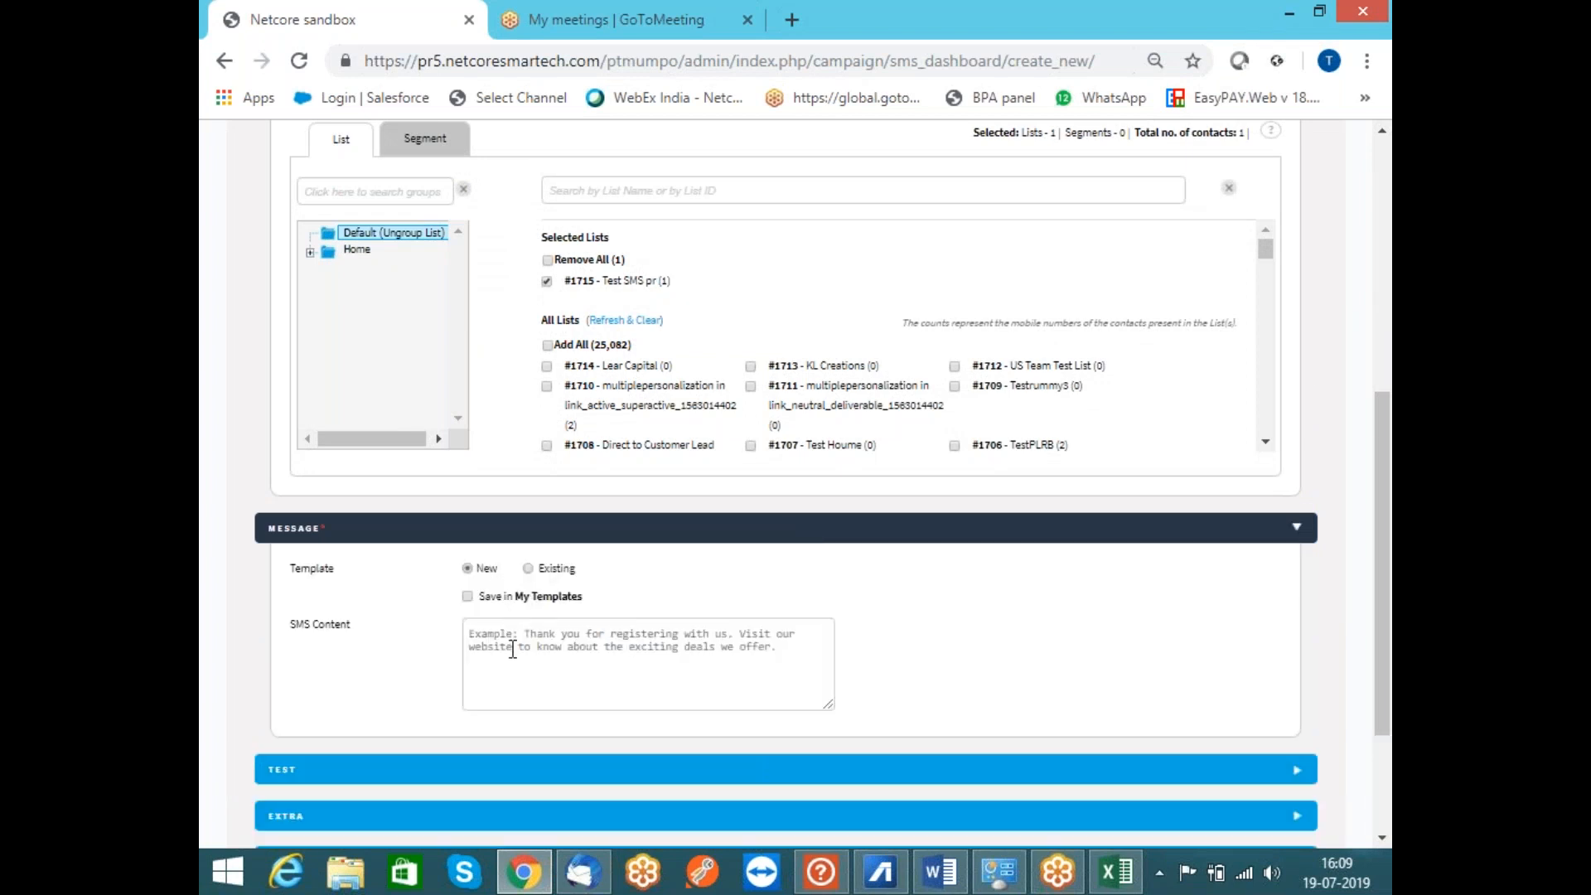
Use the existing Testsmssmart #491 (Whitelisted) template as the broadcast message
left_click(530, 570)
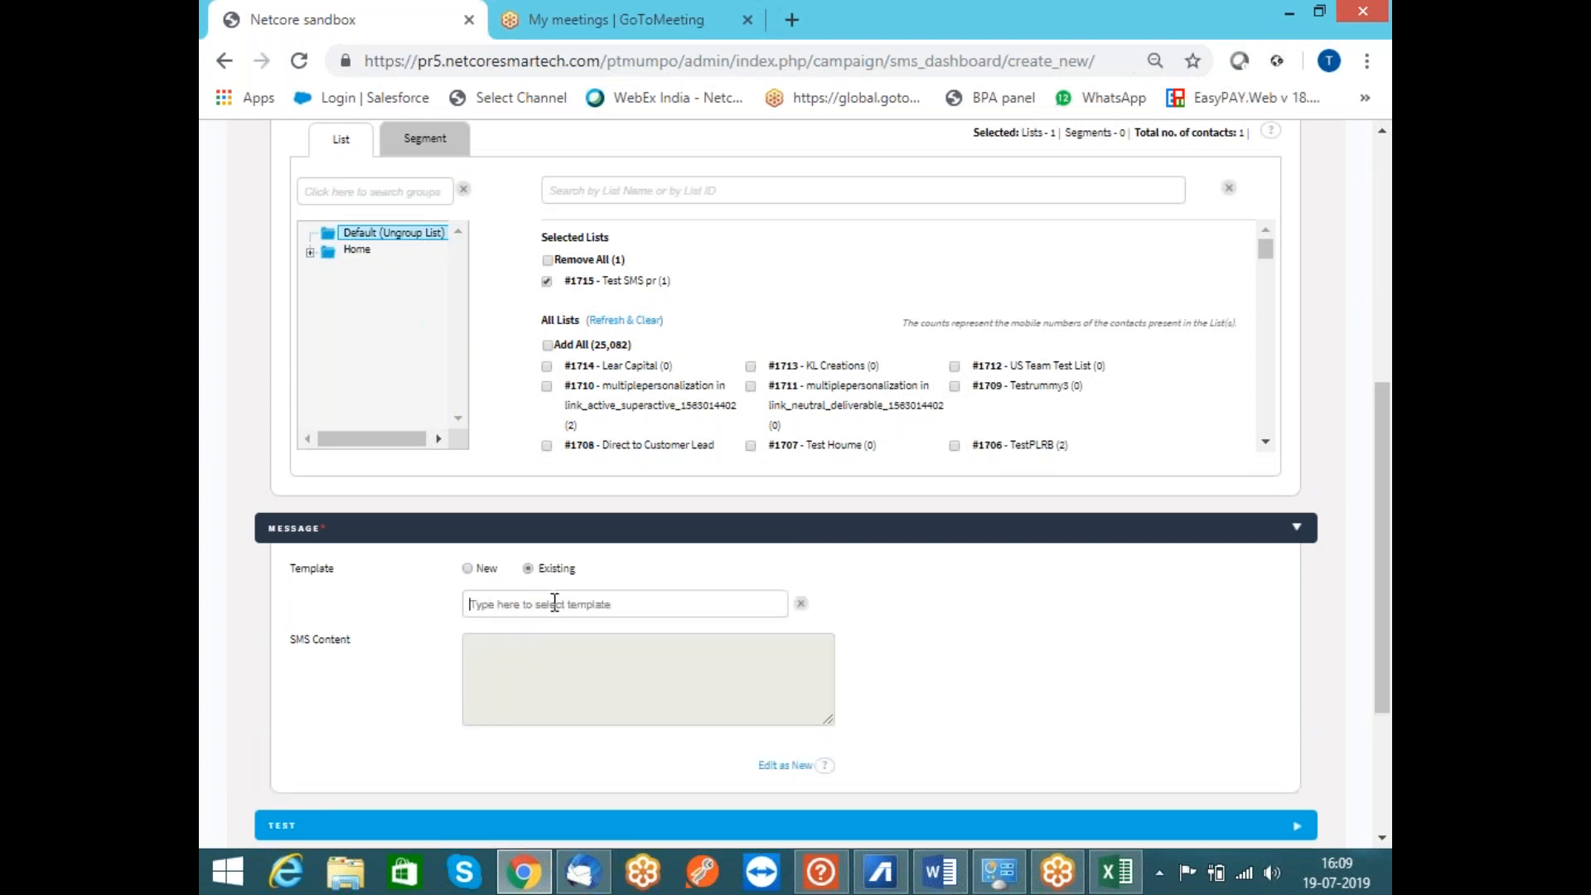
left_click(556, 604)
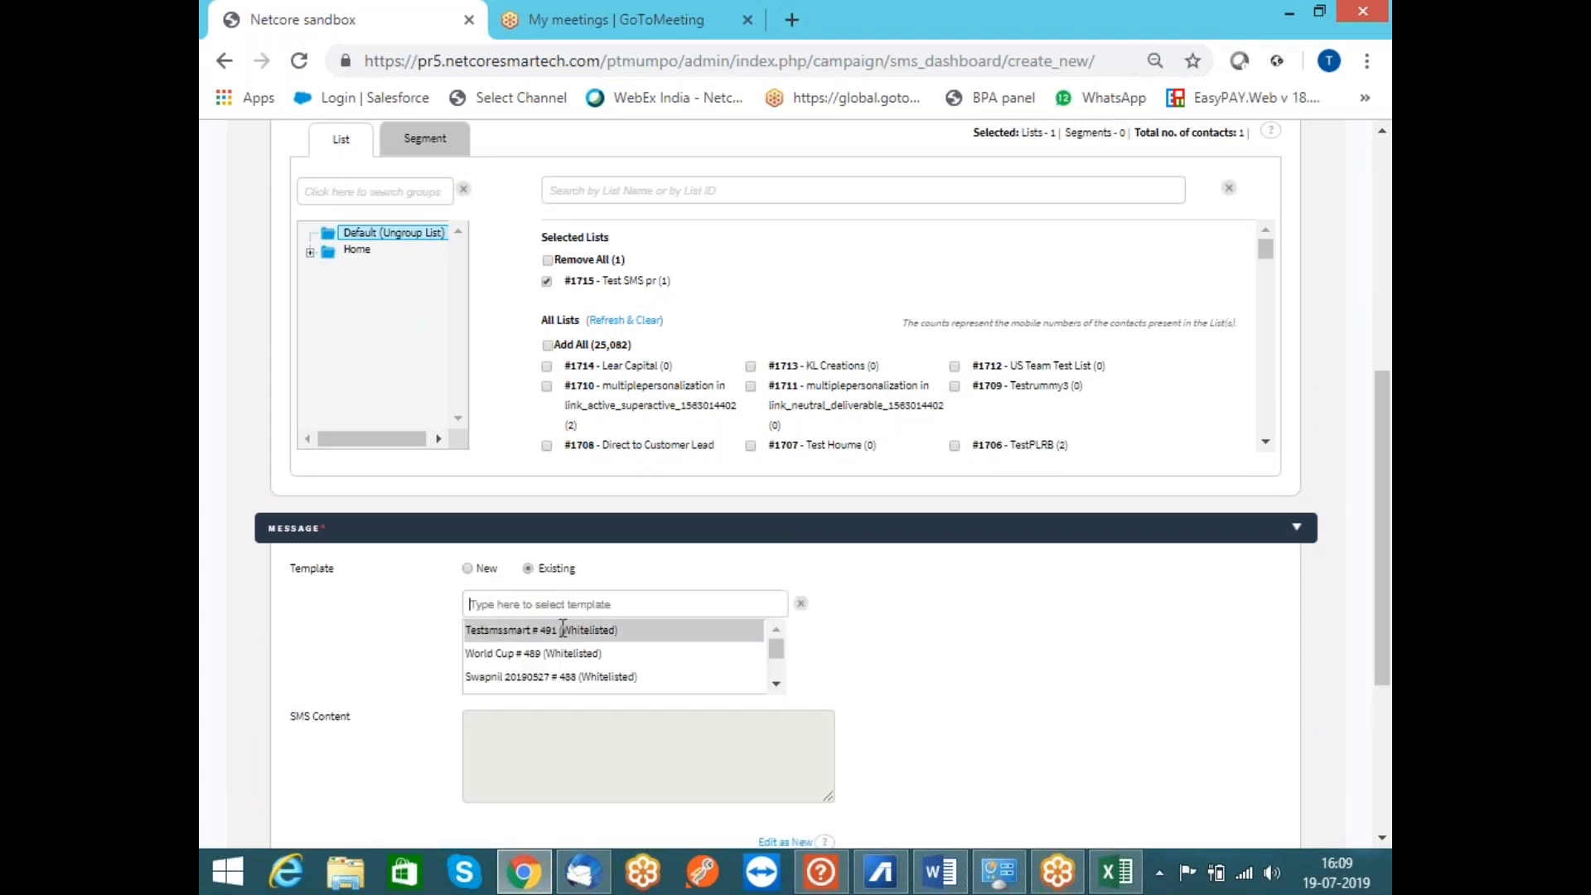
left_click(563, 630)
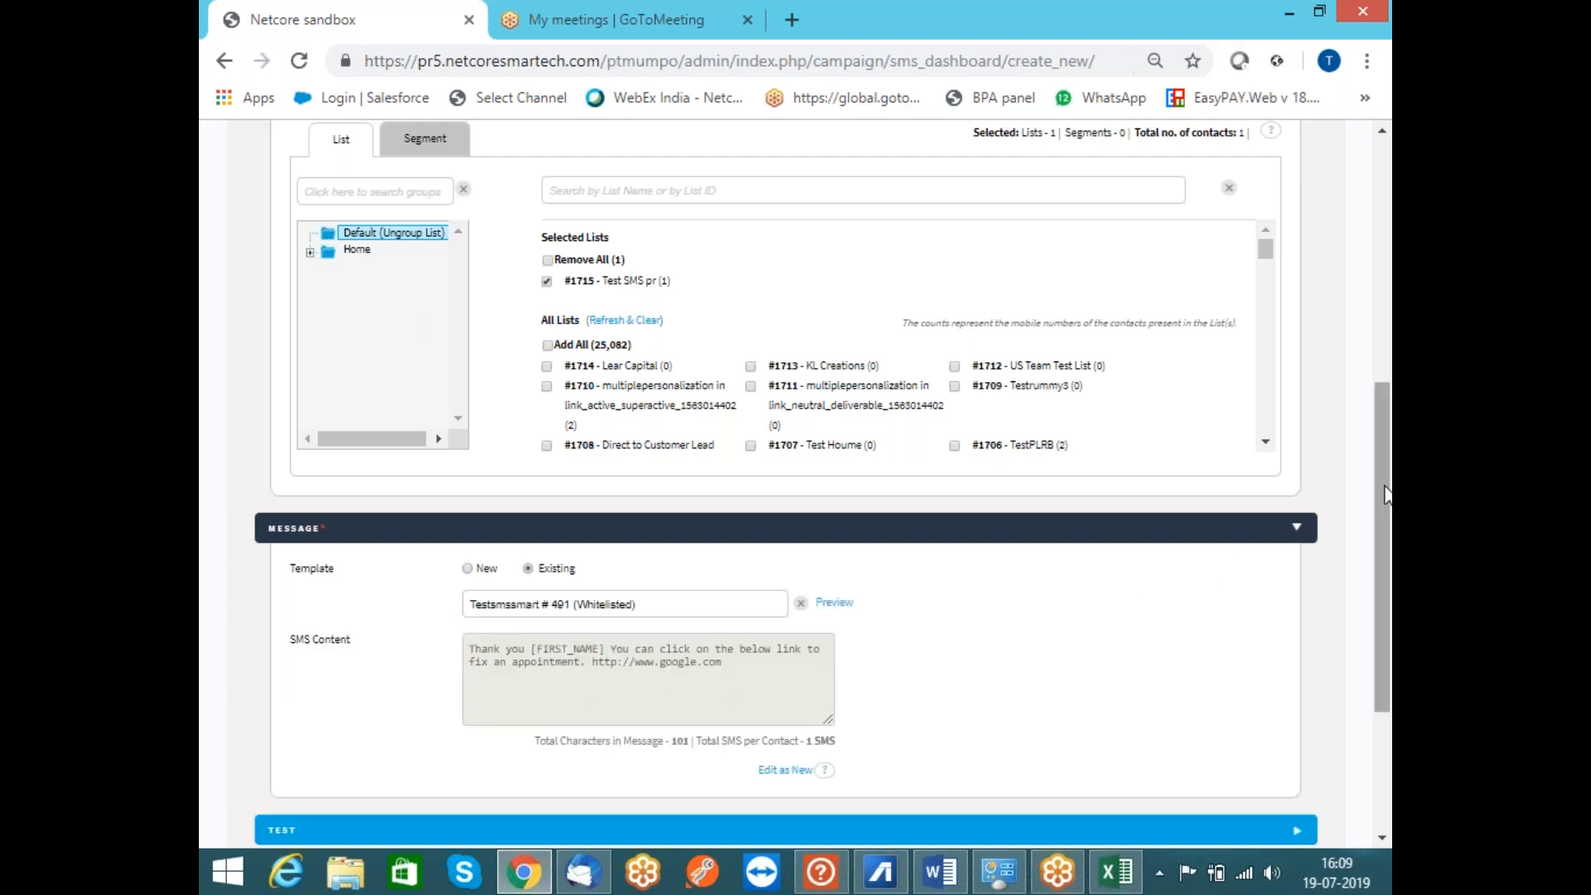
scroll(1386, 496, "down", 3)
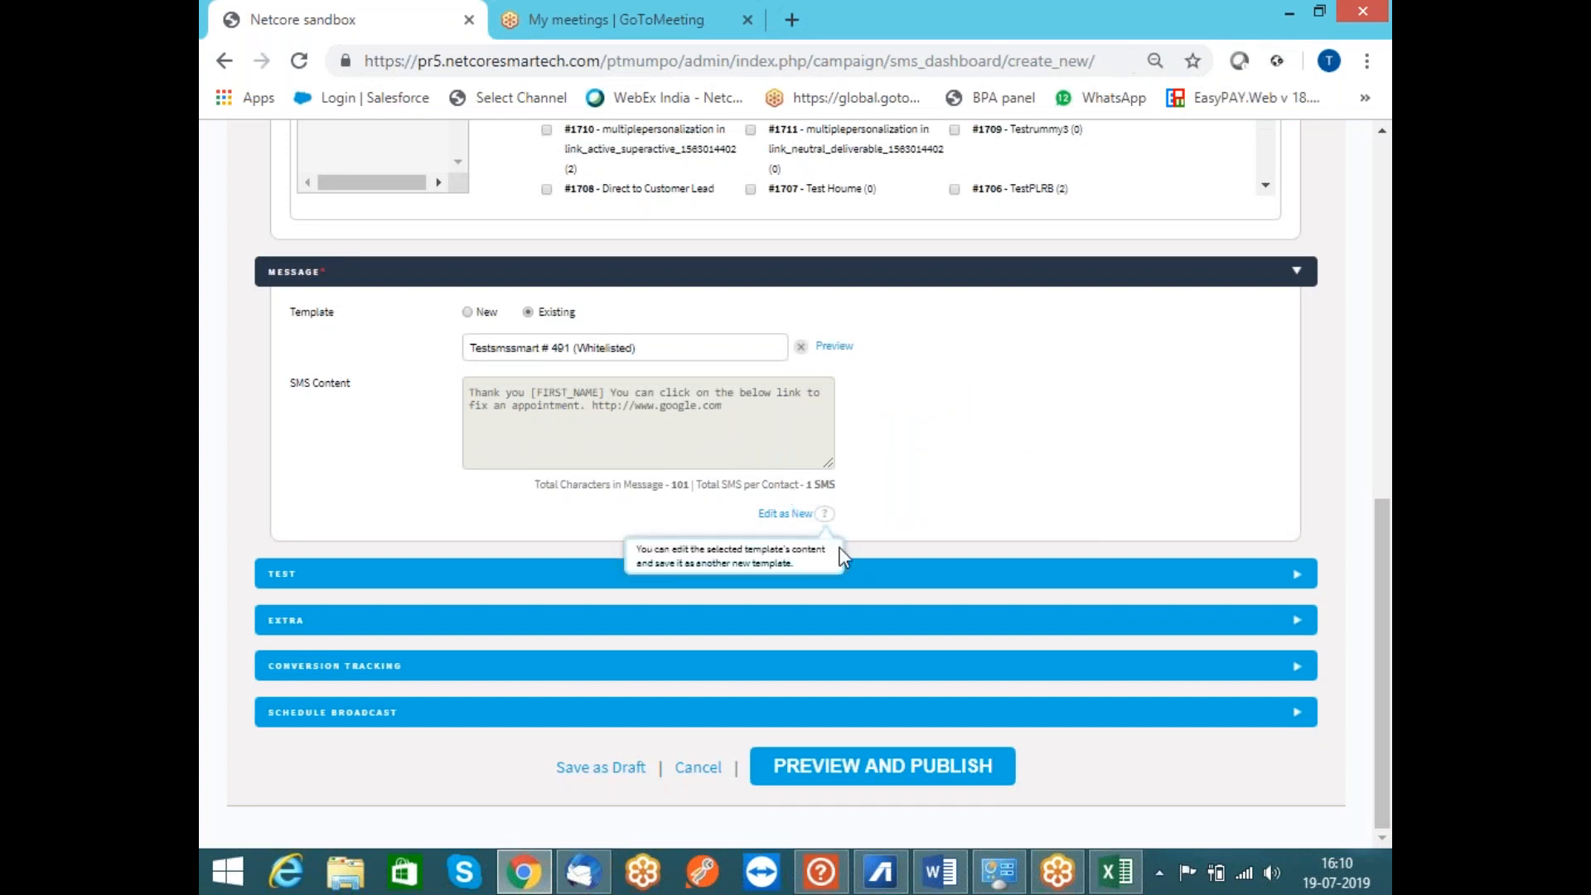
Expand the test-send, Extra and Conversion Tracking sections, leaving the test numbers empty
left_click(945, 578)
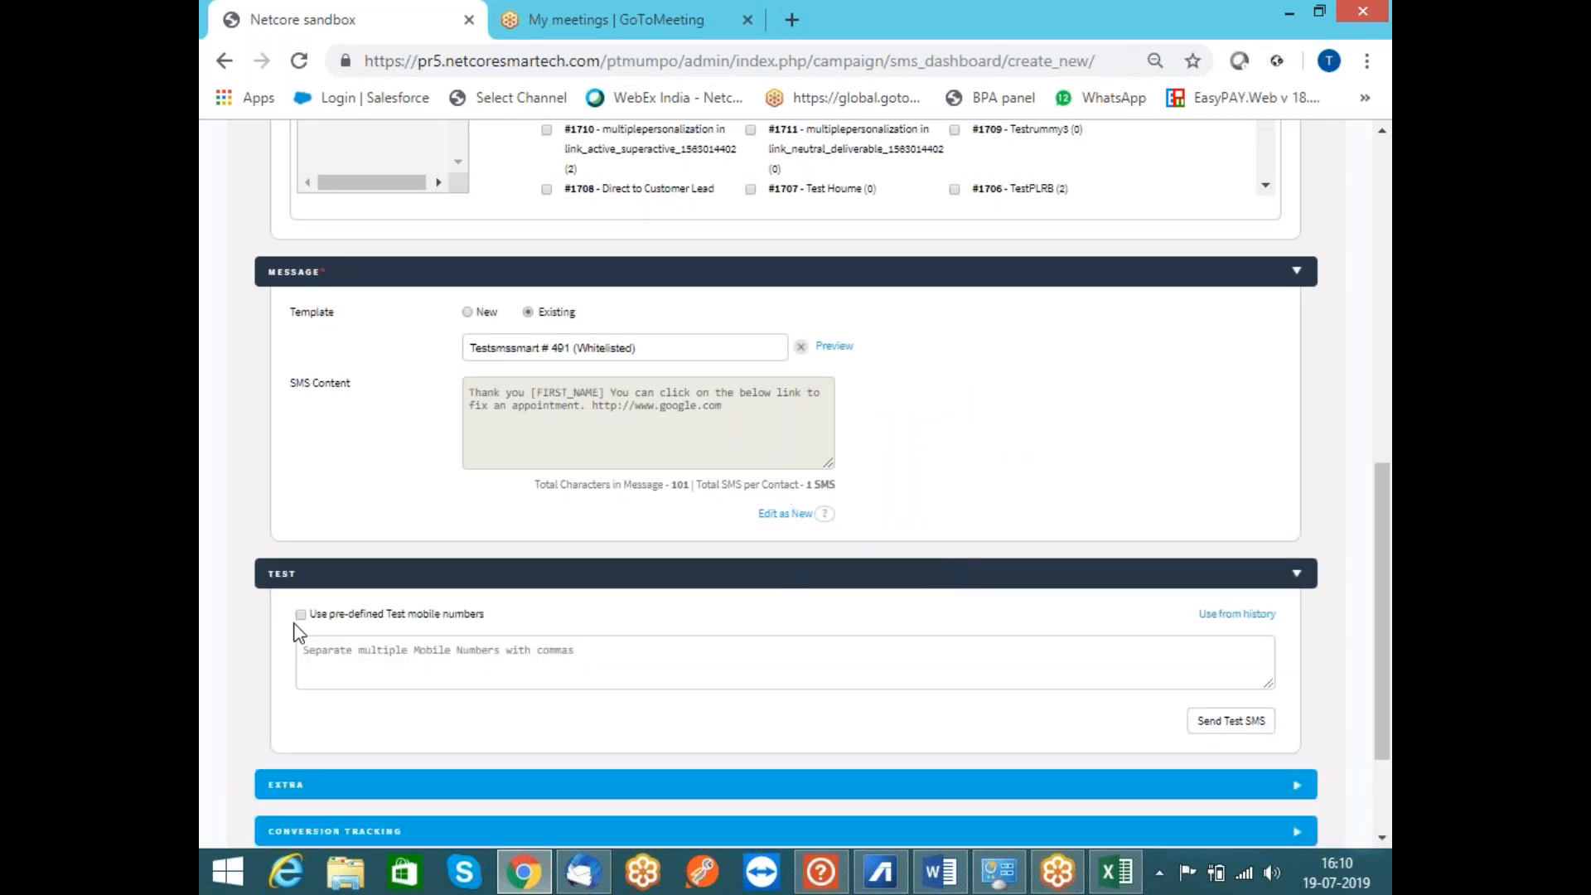
left_click(300, 615)
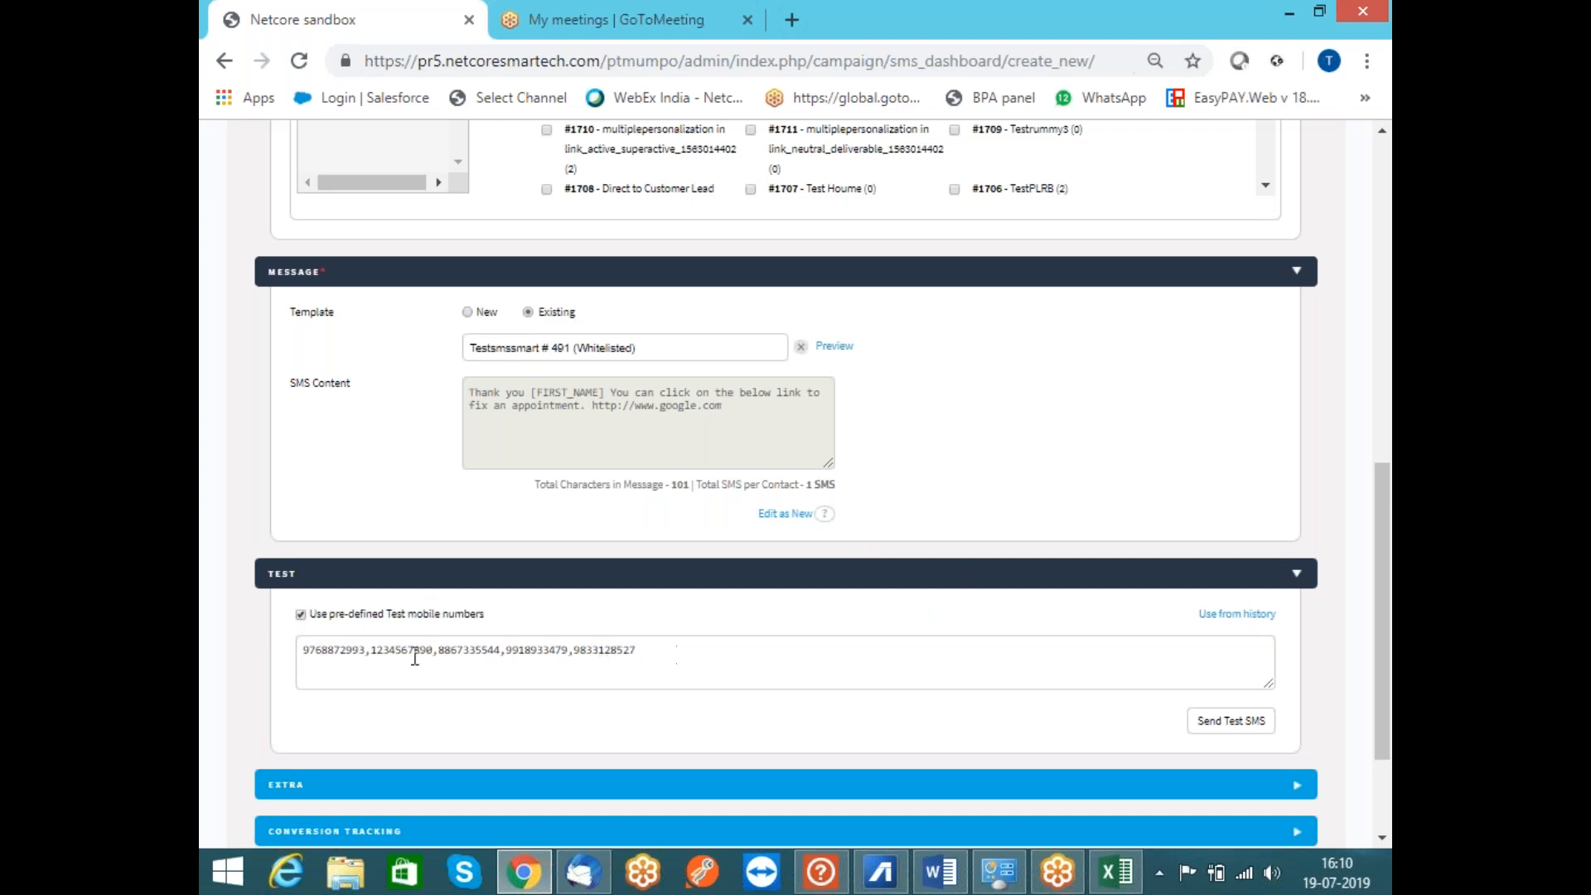
left_click(301, 615)
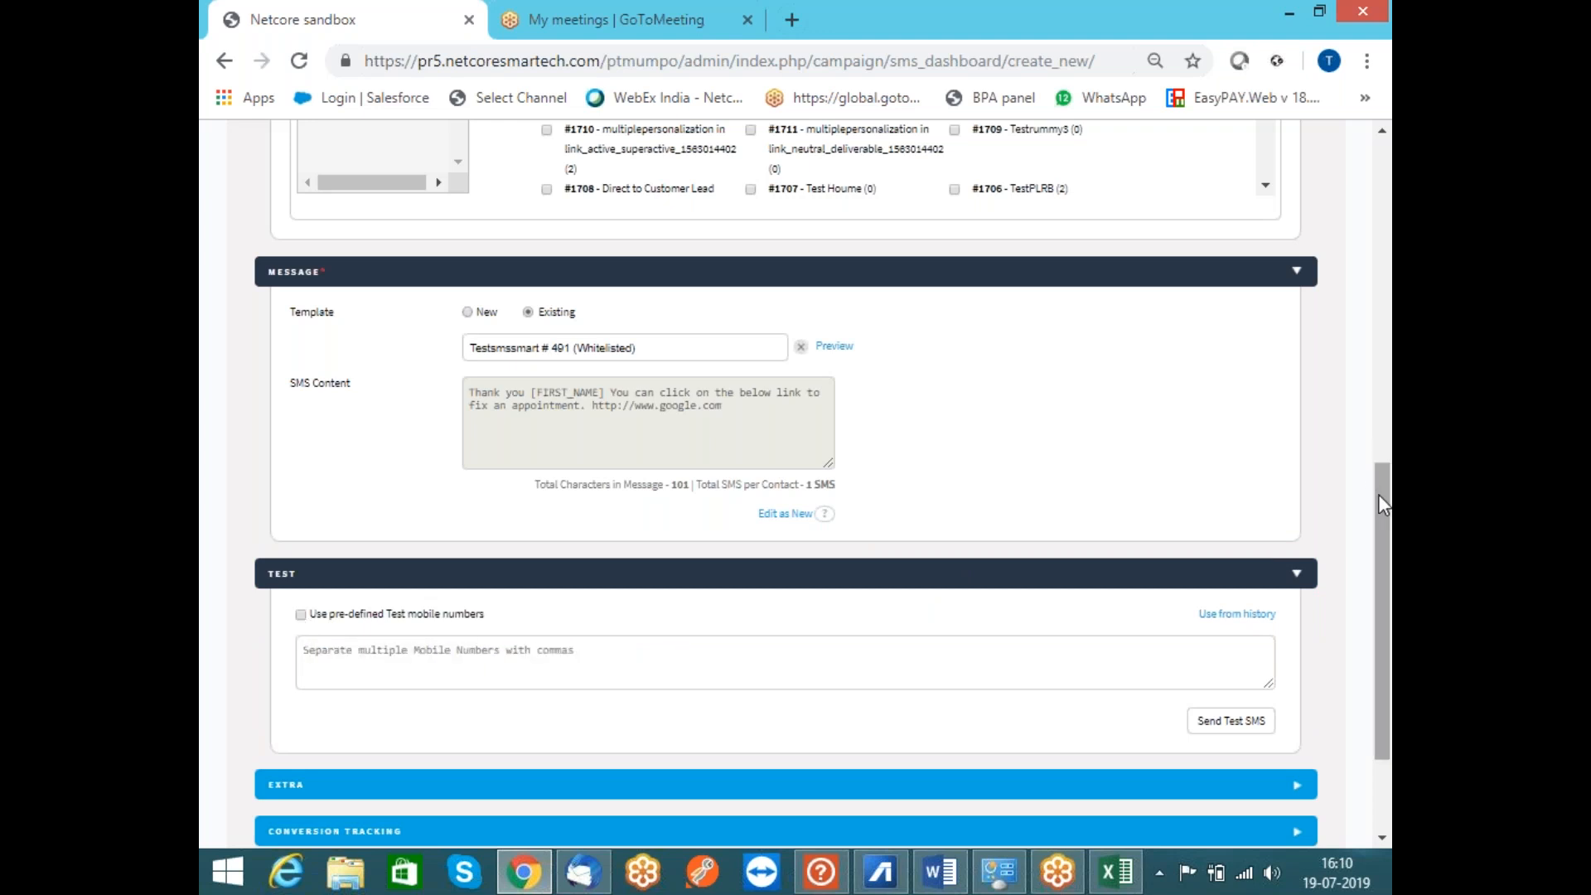
left_click_drag(1379, 494, 1381, 561)
left_click(987, 621)
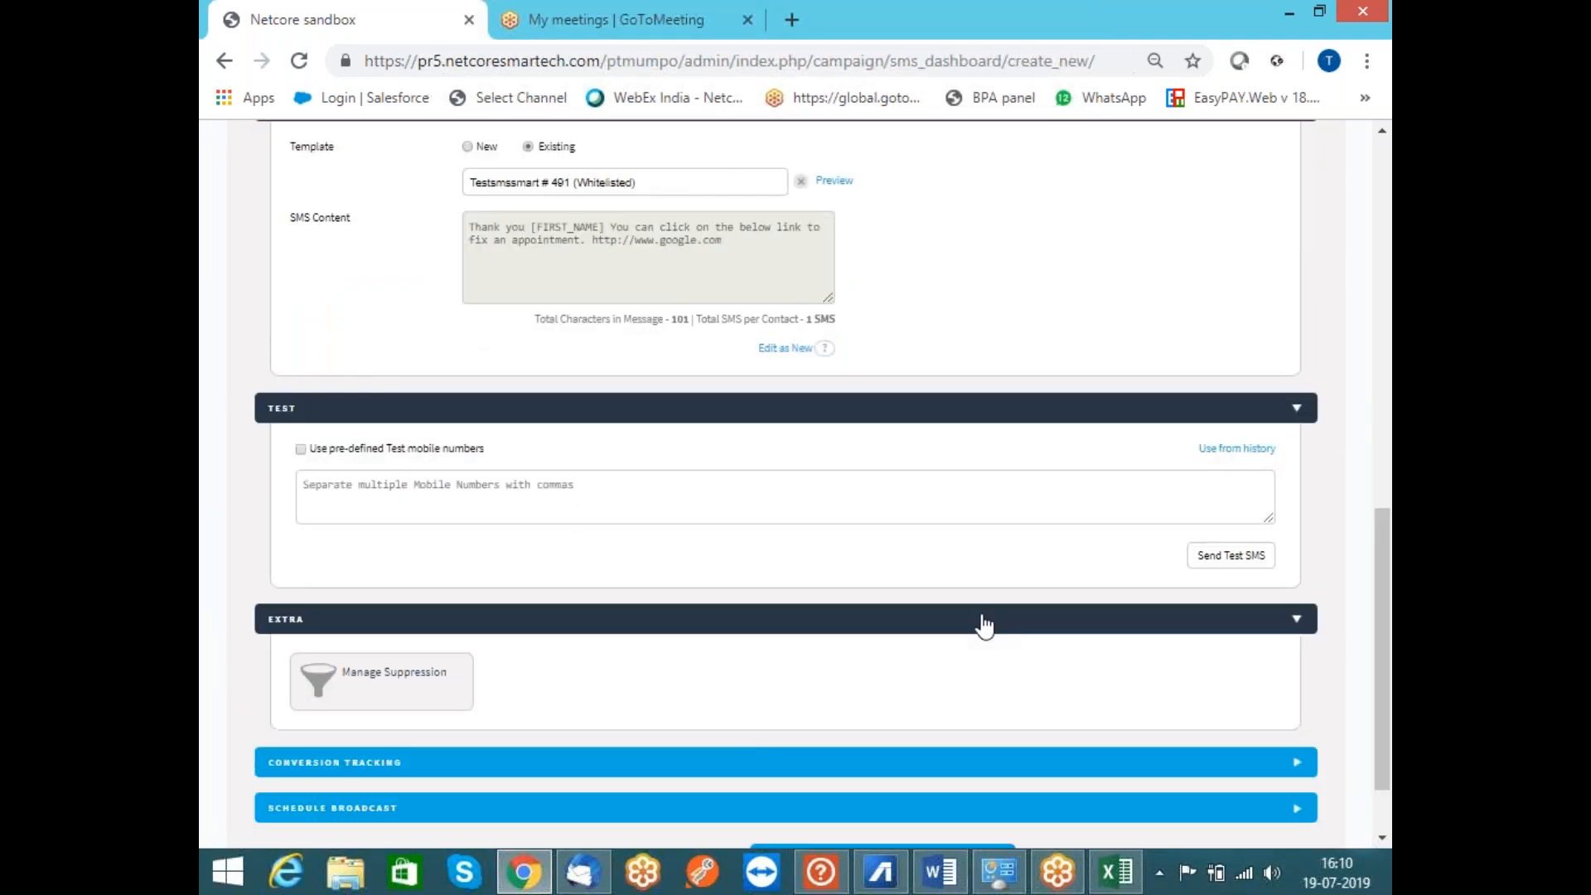
left_click(748, 773)
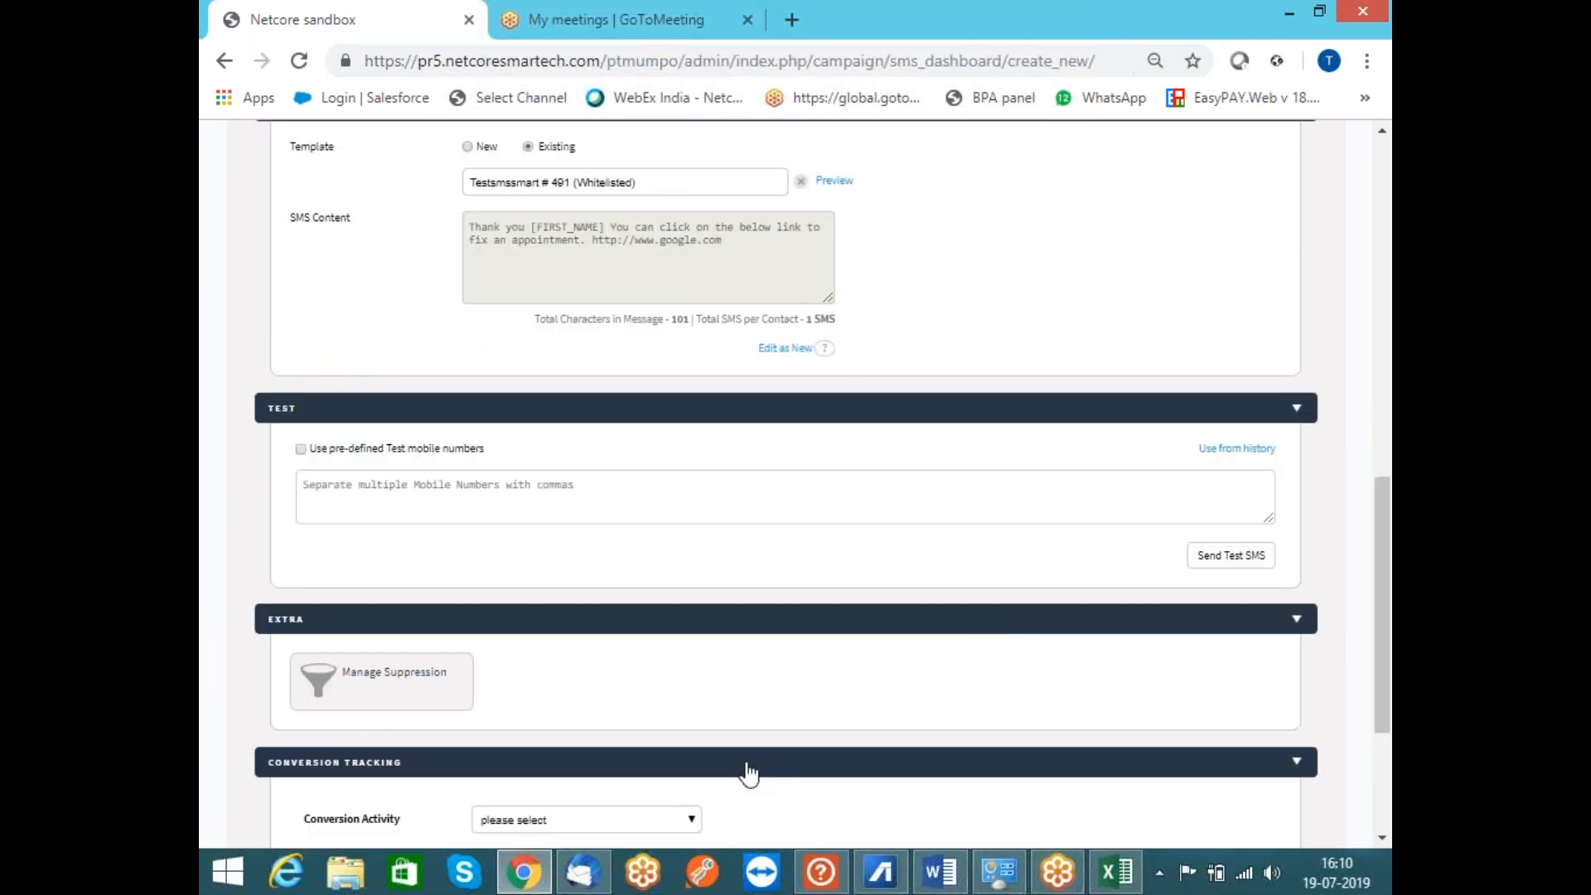
left_click_drag(1380, 560, 1381, 639)
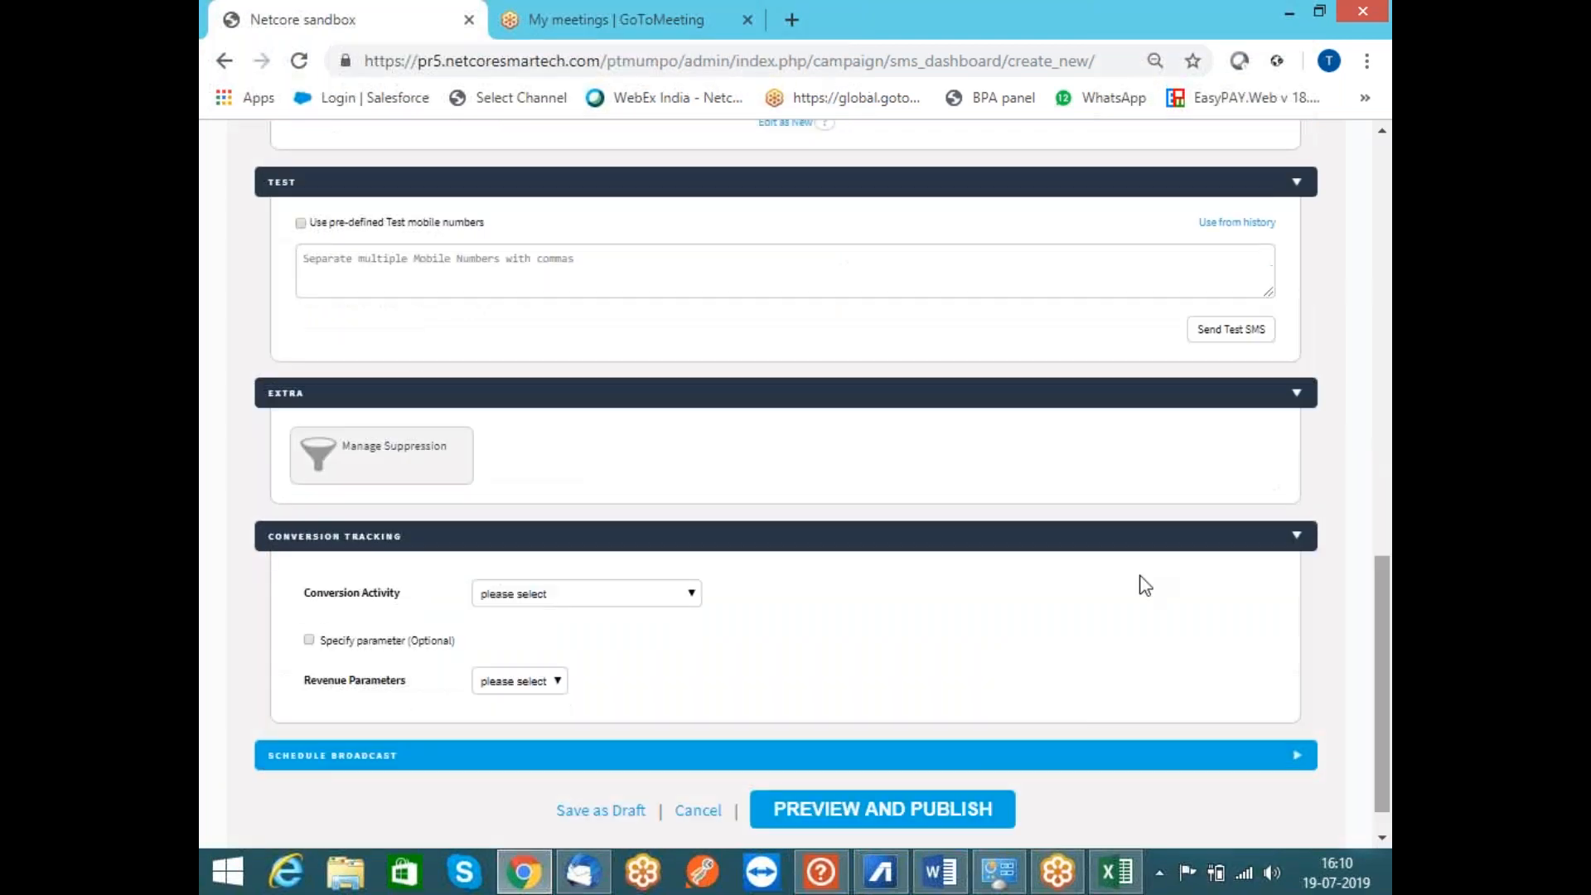
Set Add To Cart as the conversion activity with price as the revenue parameter
left_click(701, 395)
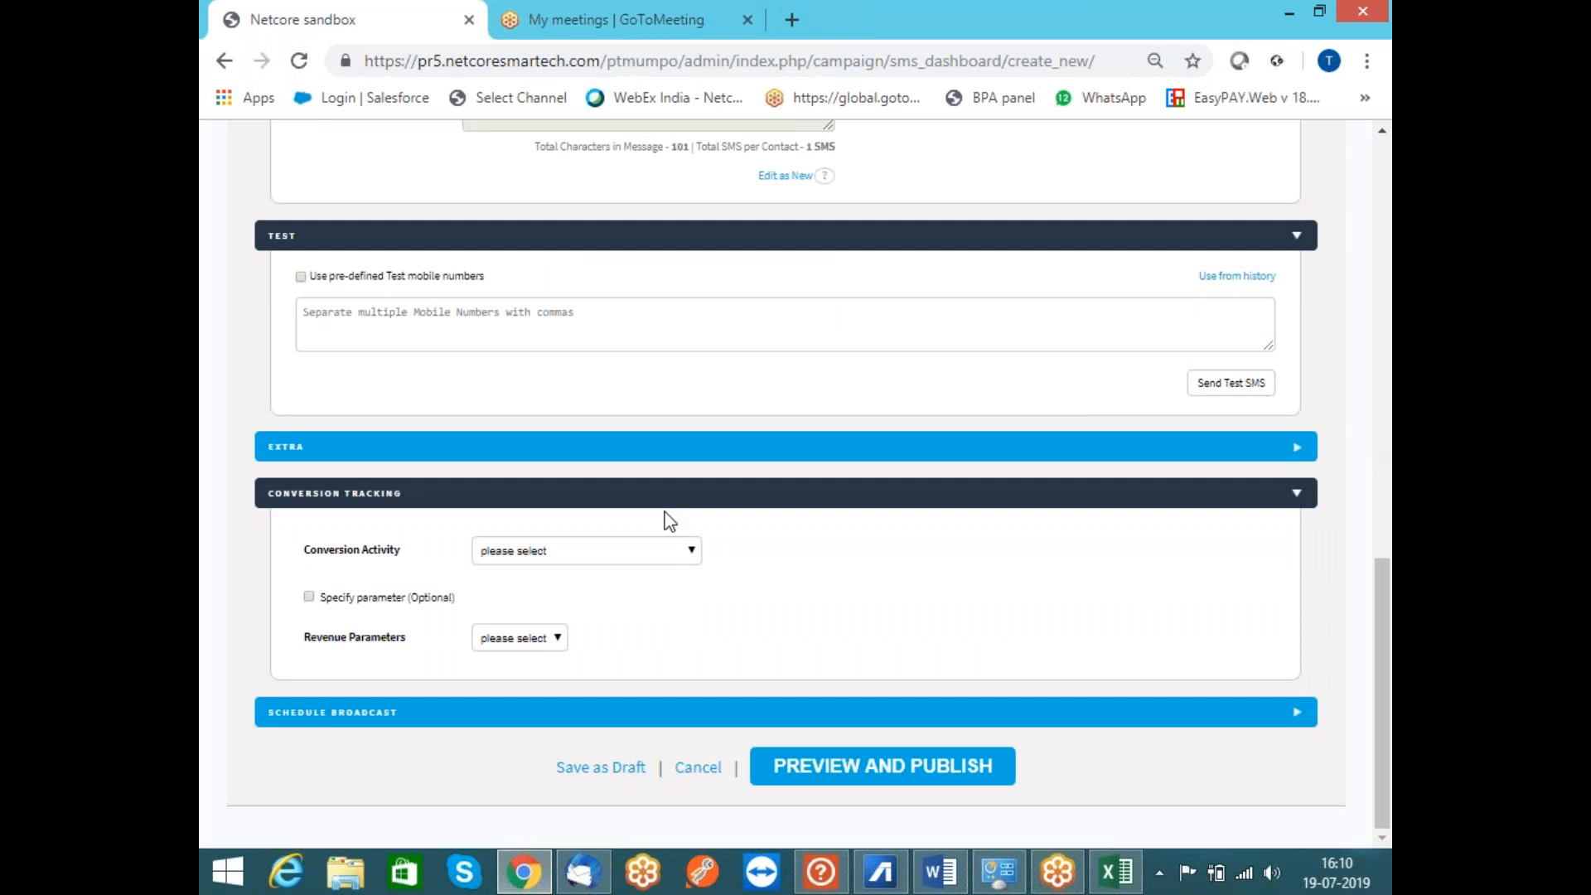
left_click(652, 562)
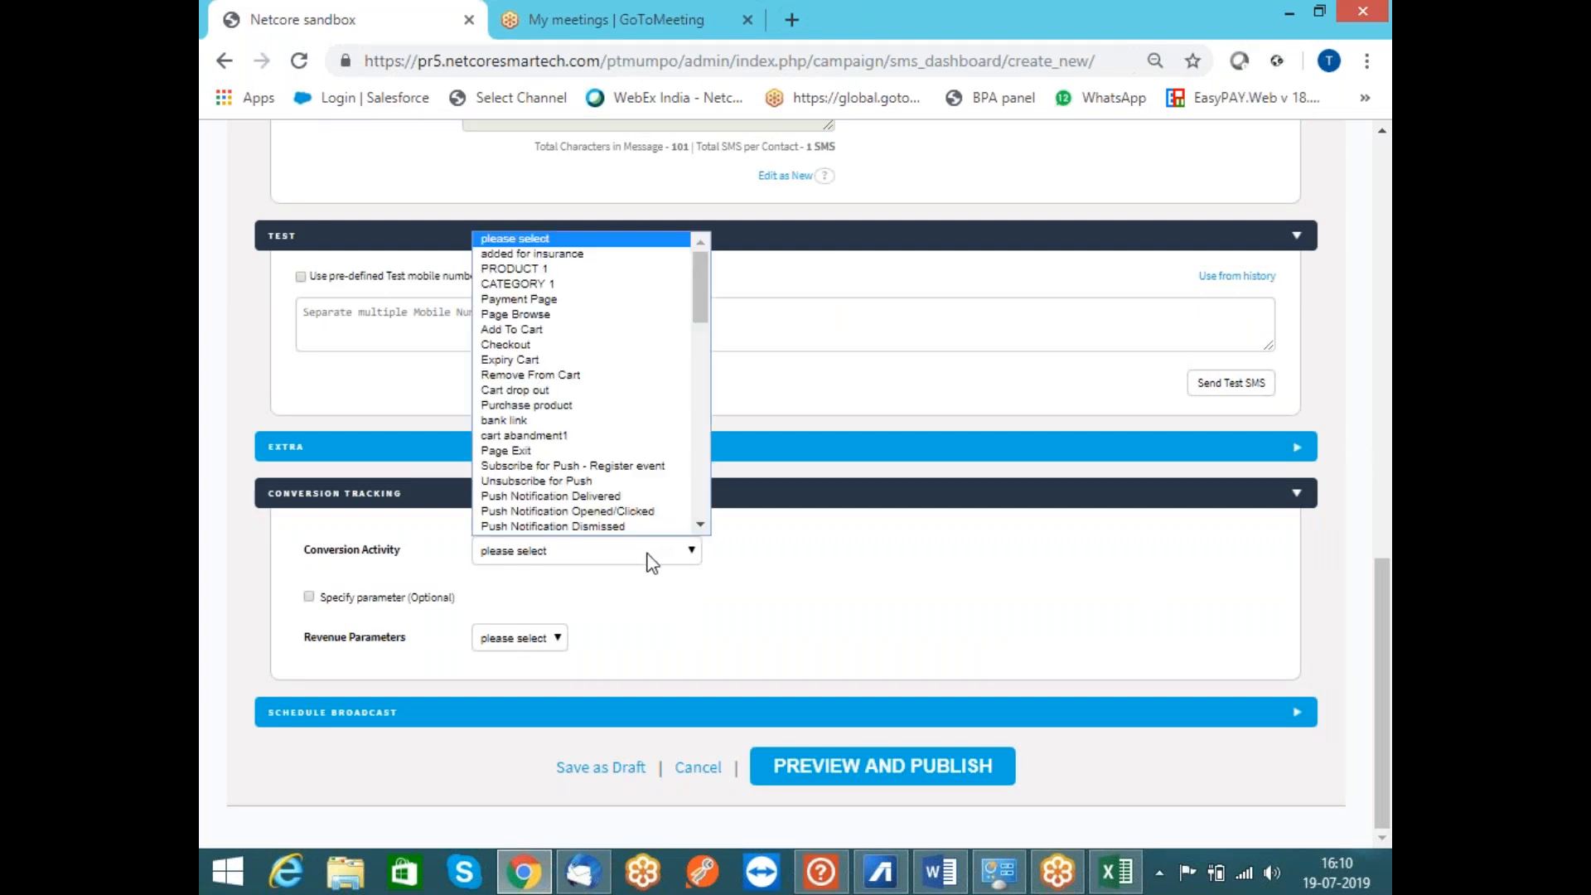
left_click(543, 330)
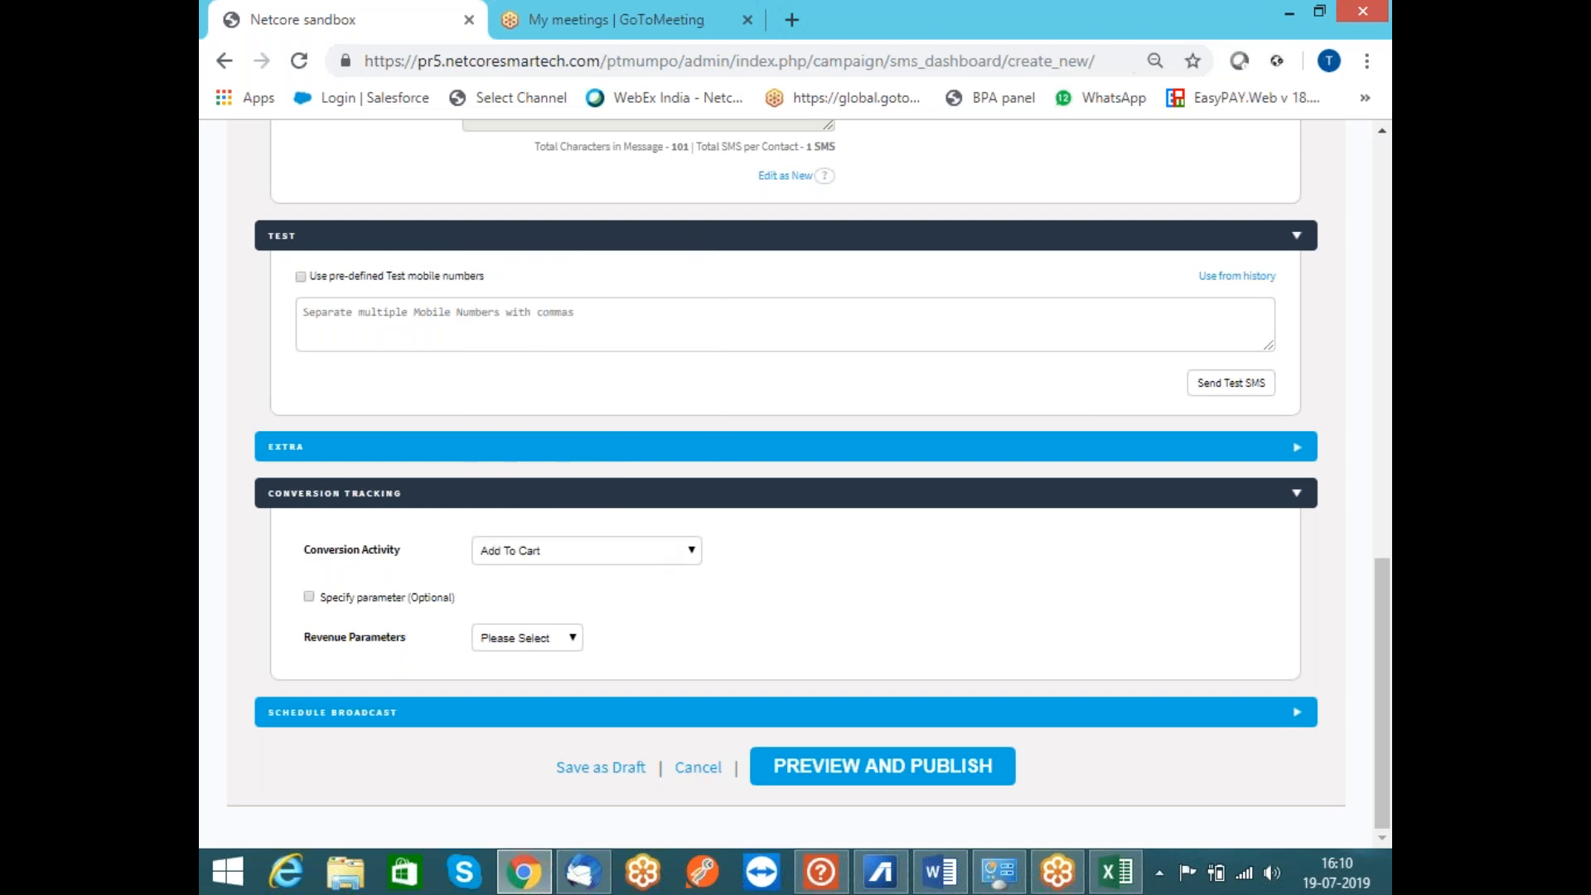
left_click(544, 637)
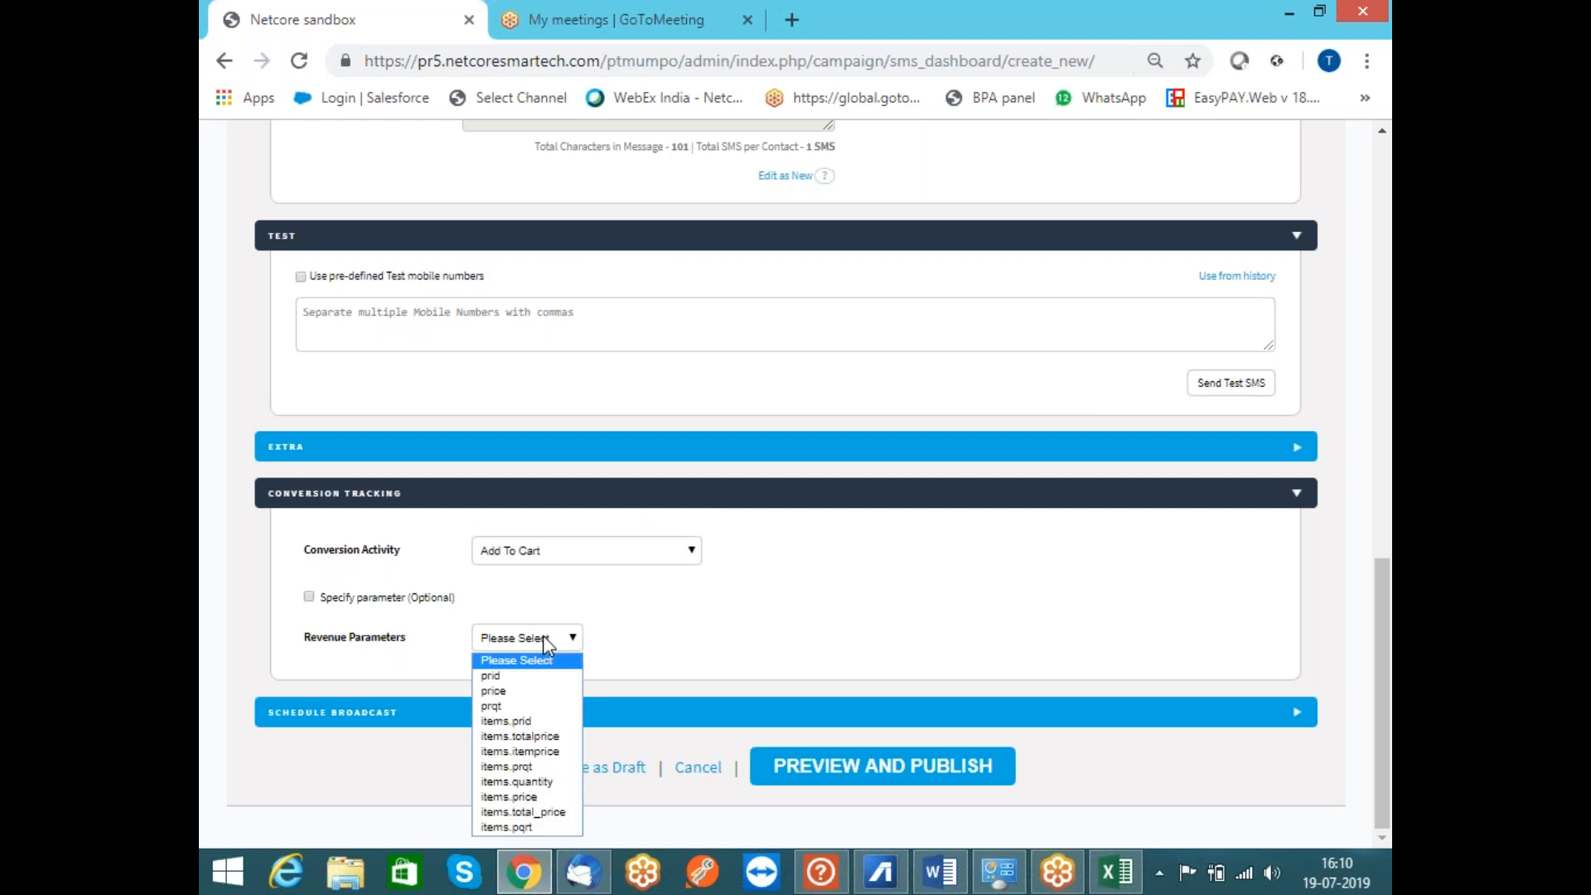
left_click(530, 691)
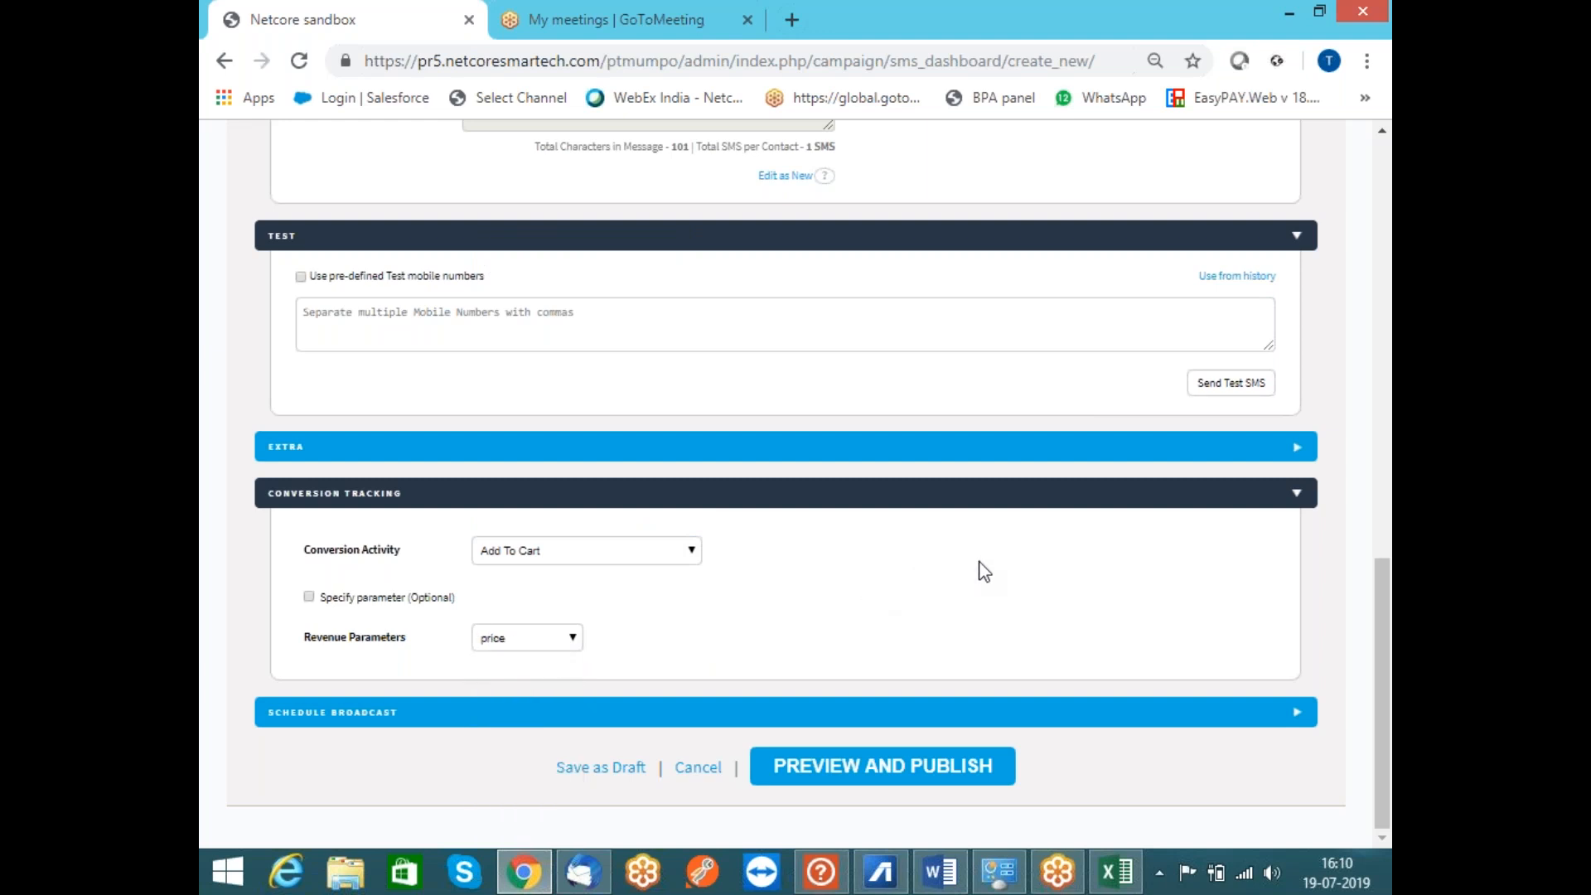
Keep the broadcast schedule on Send now after briefly trying Send later, with no contact limit
left_click(622, 721)
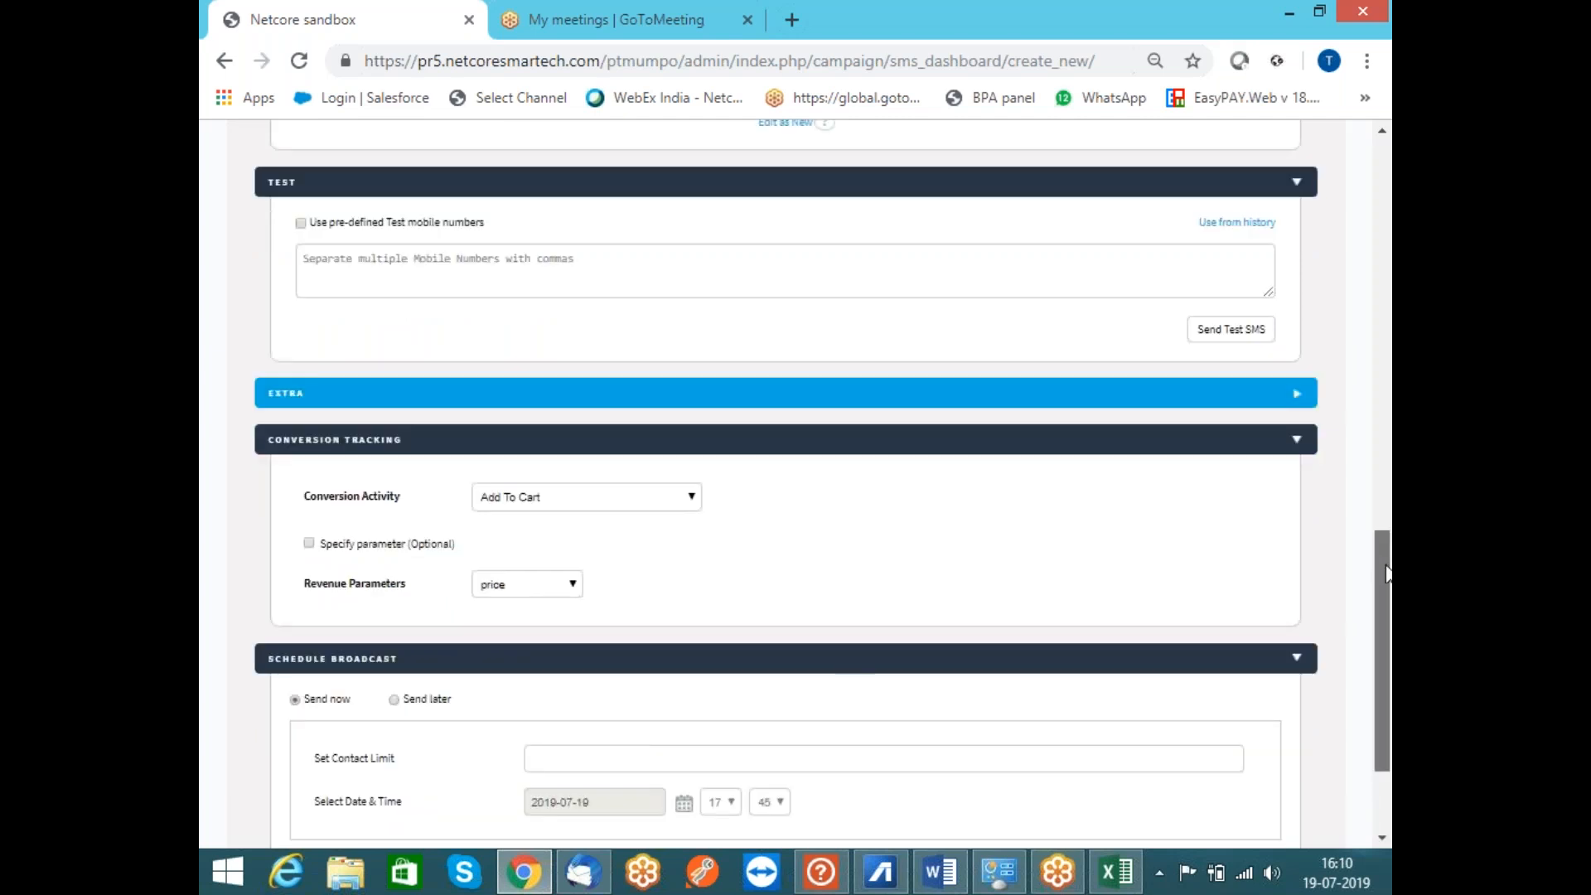
left_click_drag(1386, 572, 1382, 655)
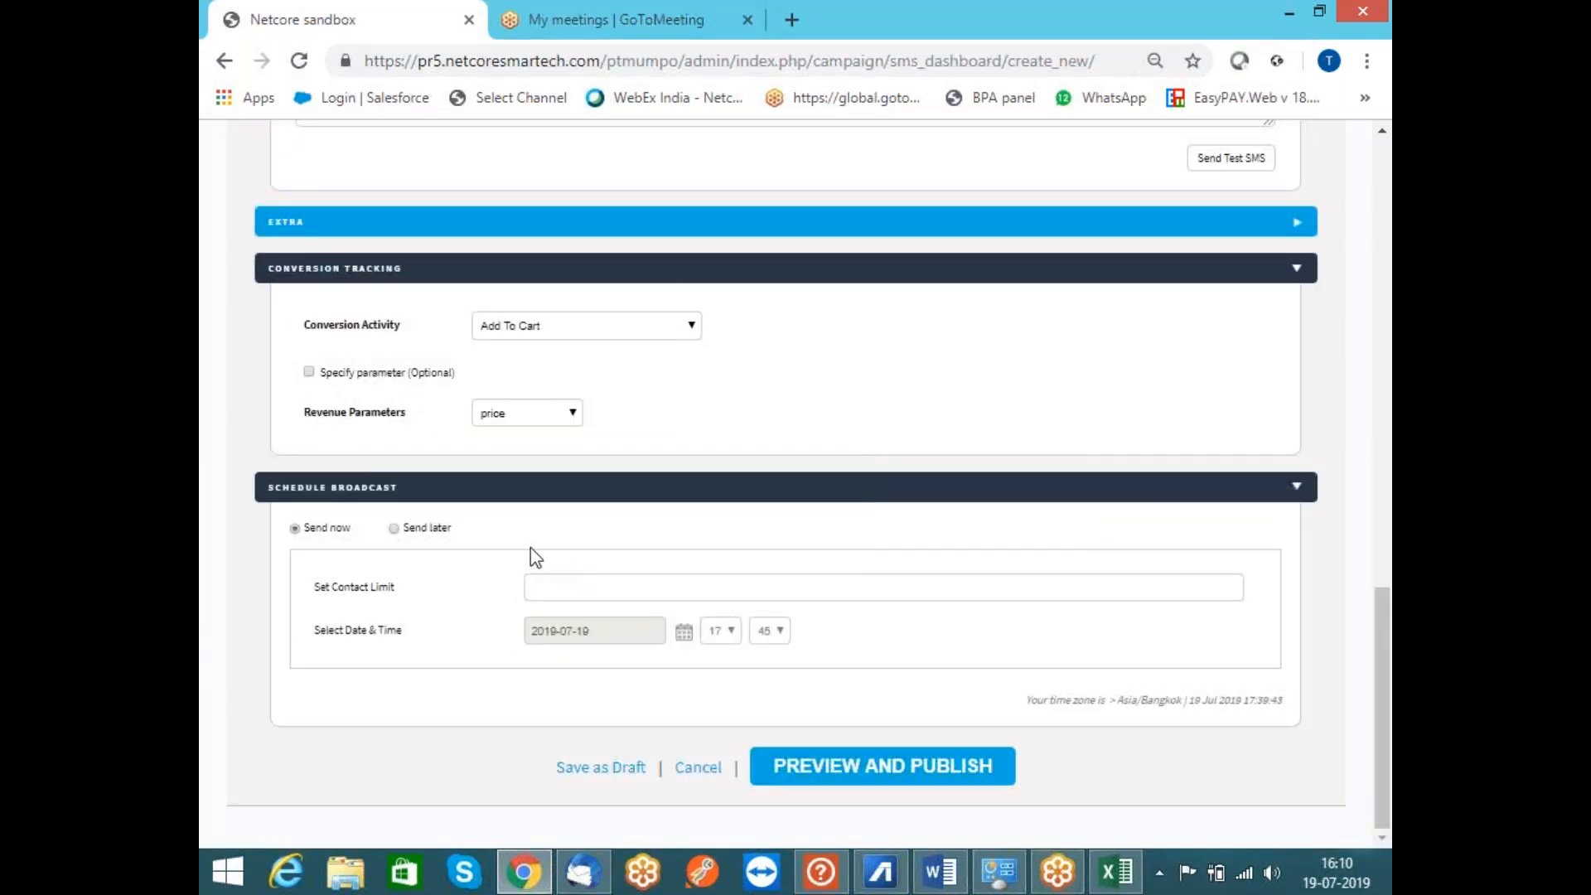
left_click(394, 528)
left_click(577, 587)
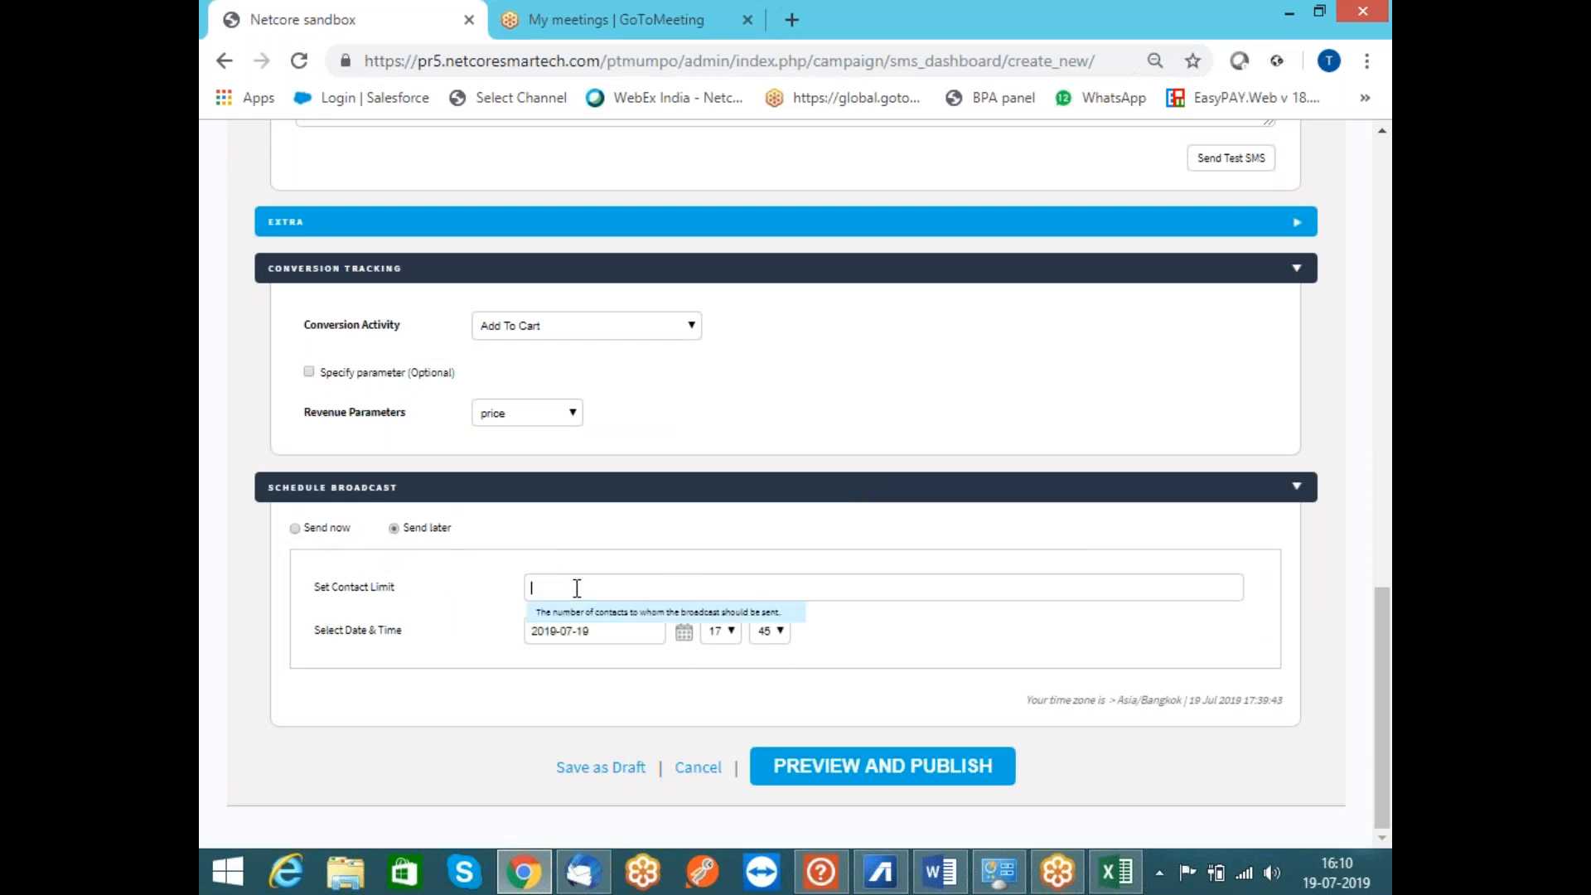
left_click(296, 531)
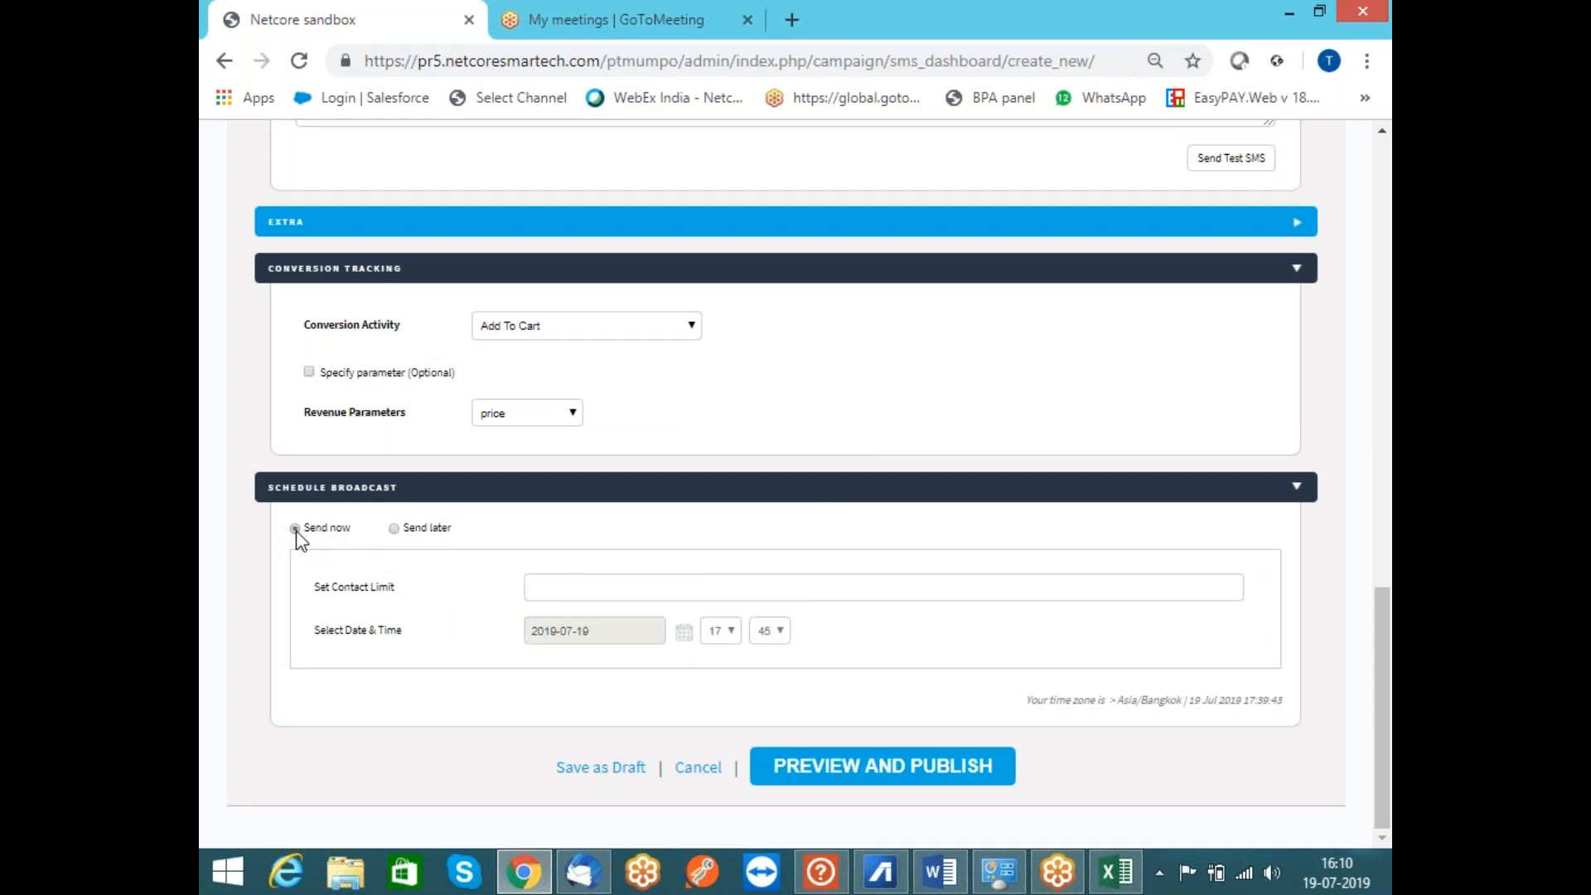
Dismiss the missing-tag warning from Preview and Publish, then assign and save the tag TestTag
left_click(866, 783)
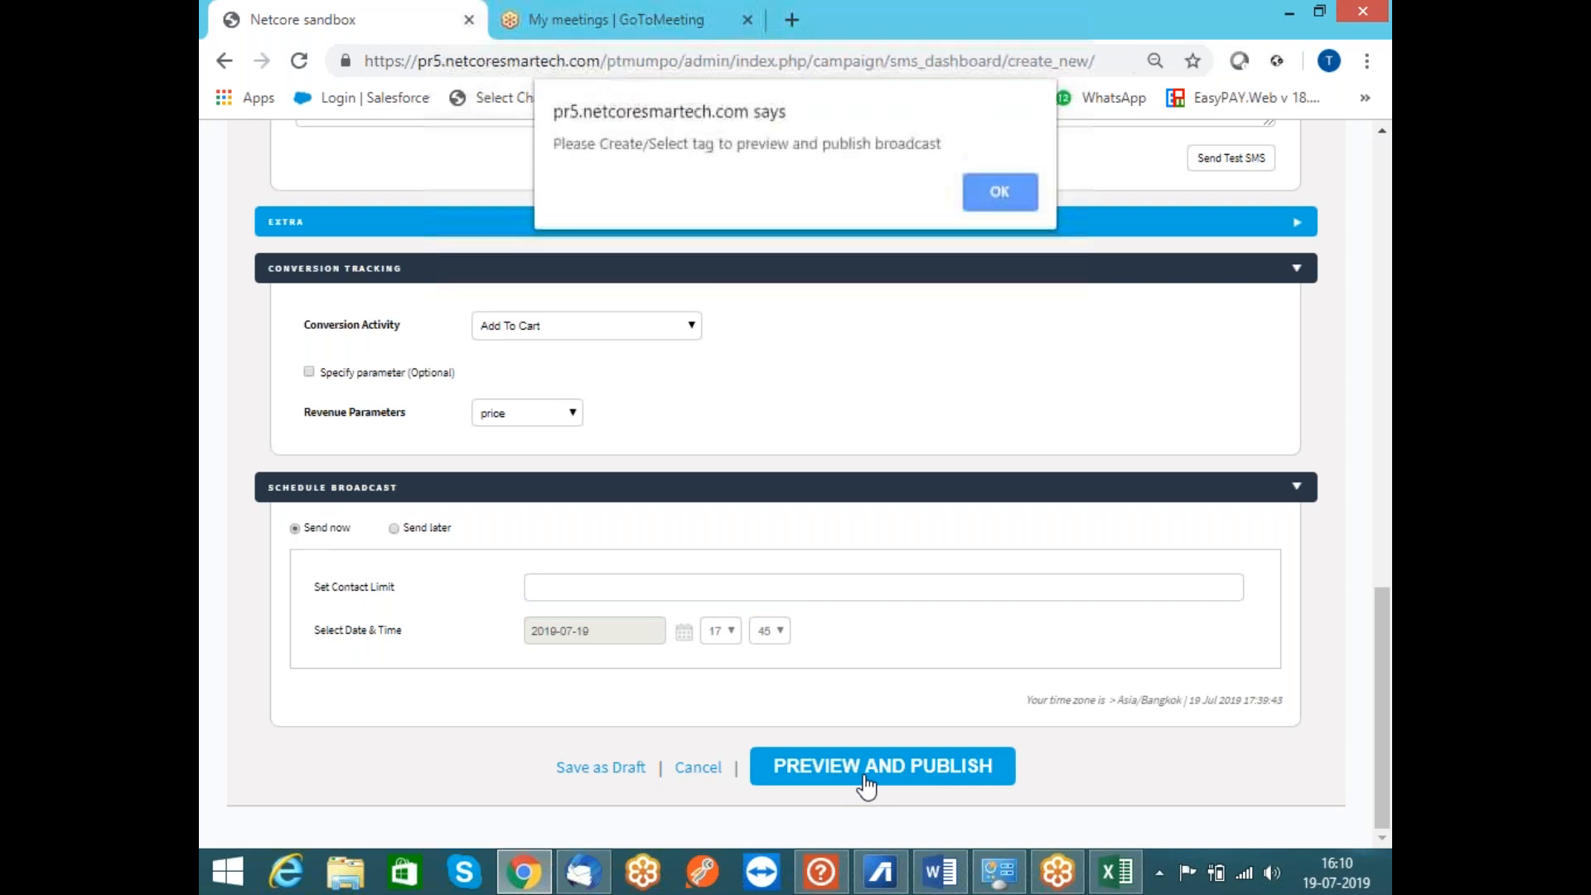
key("Return")
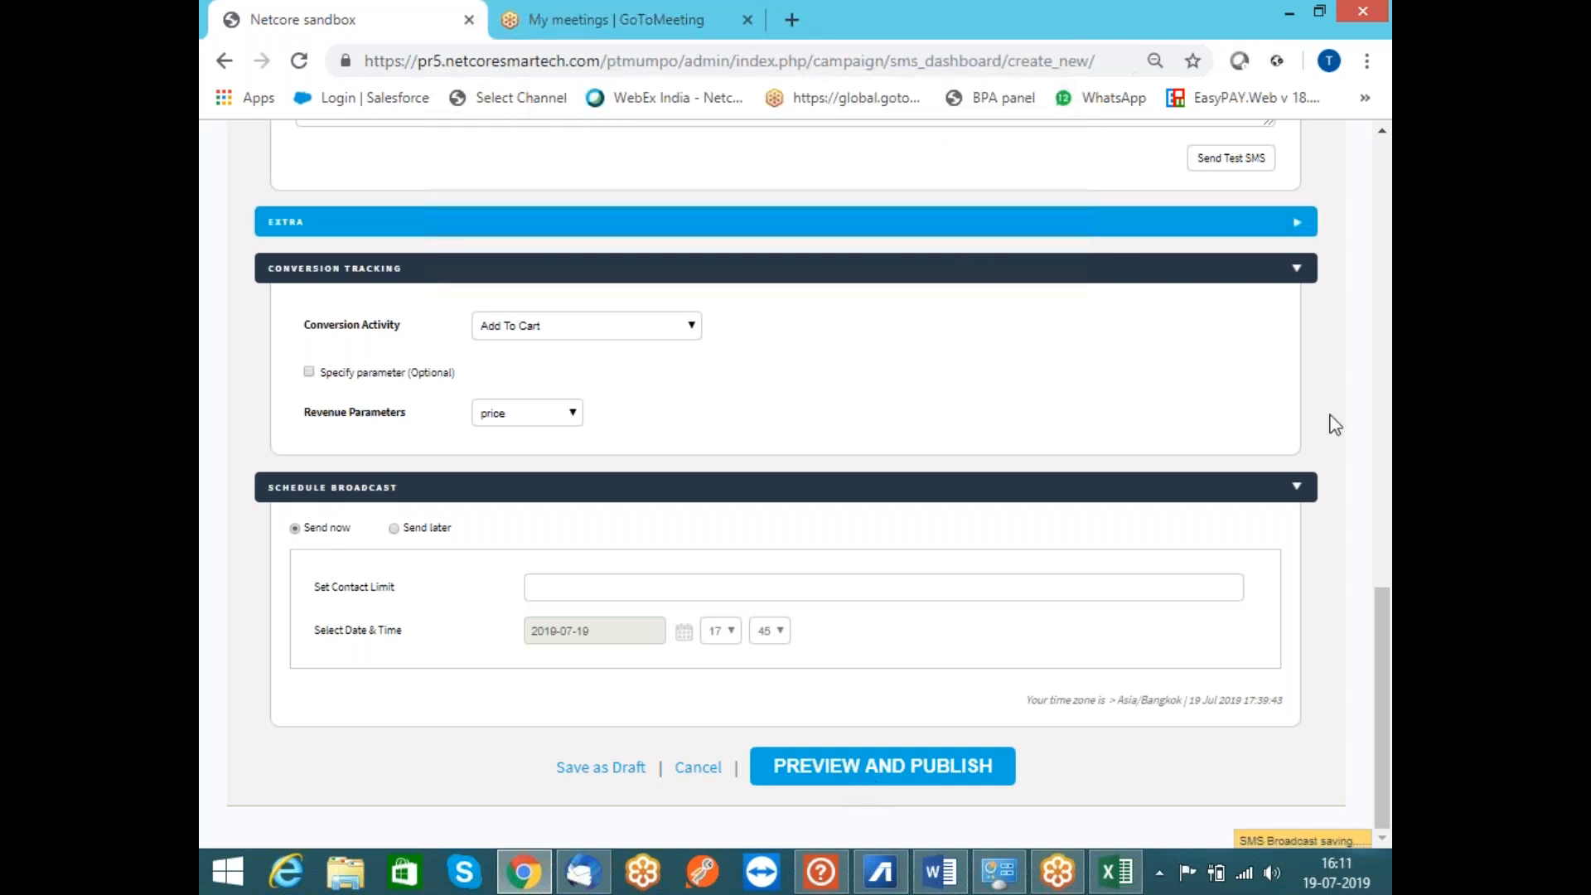
left_click_drag(1383, 596, 1353, 221)
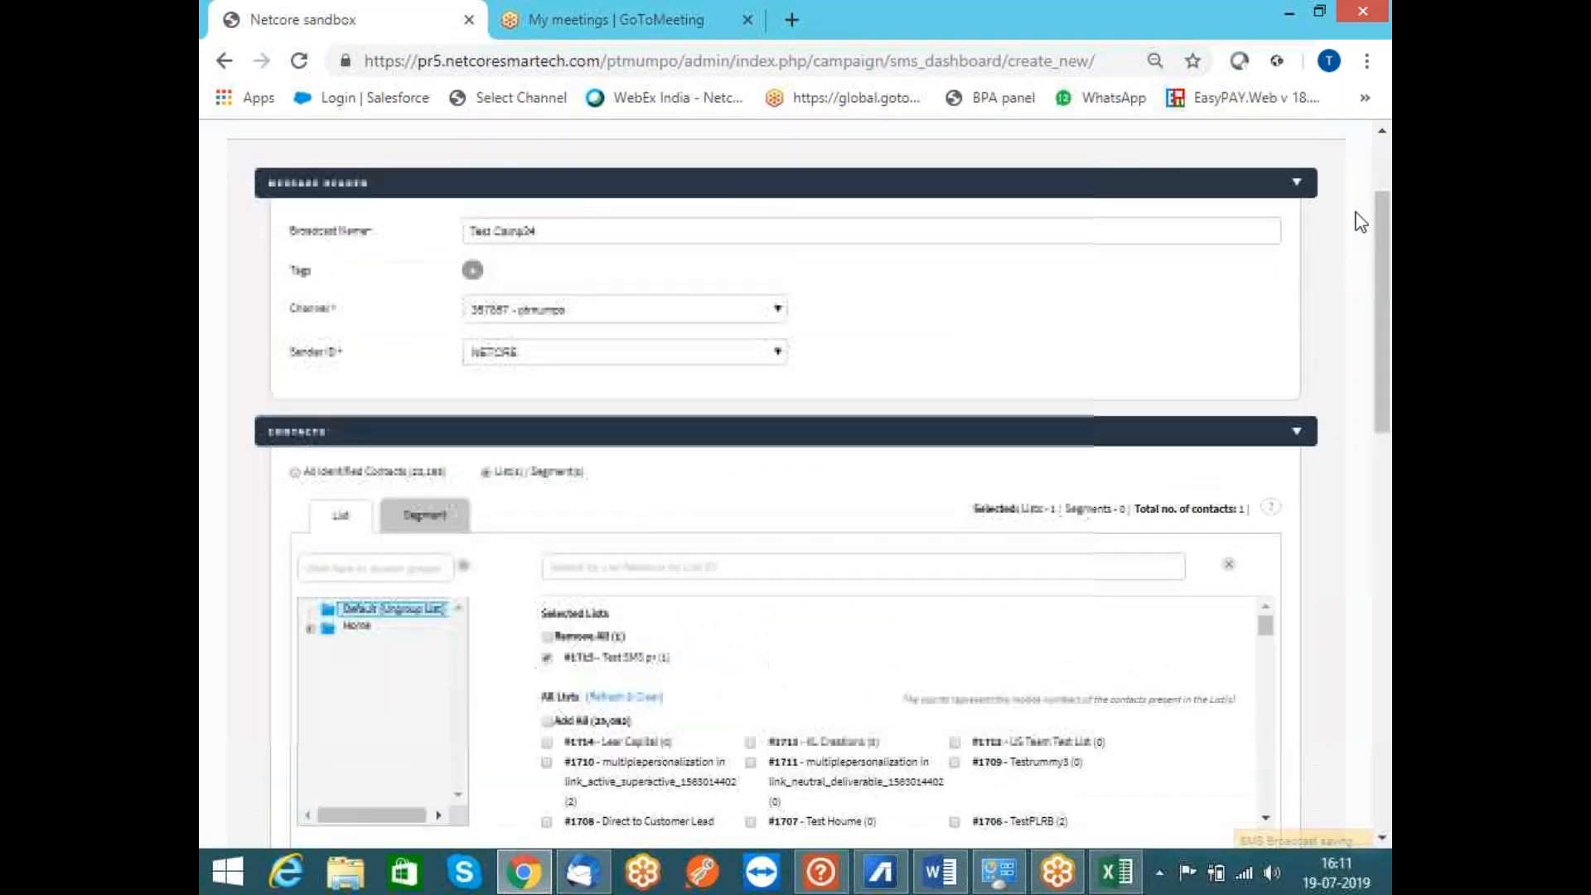
left_click(472, 271)
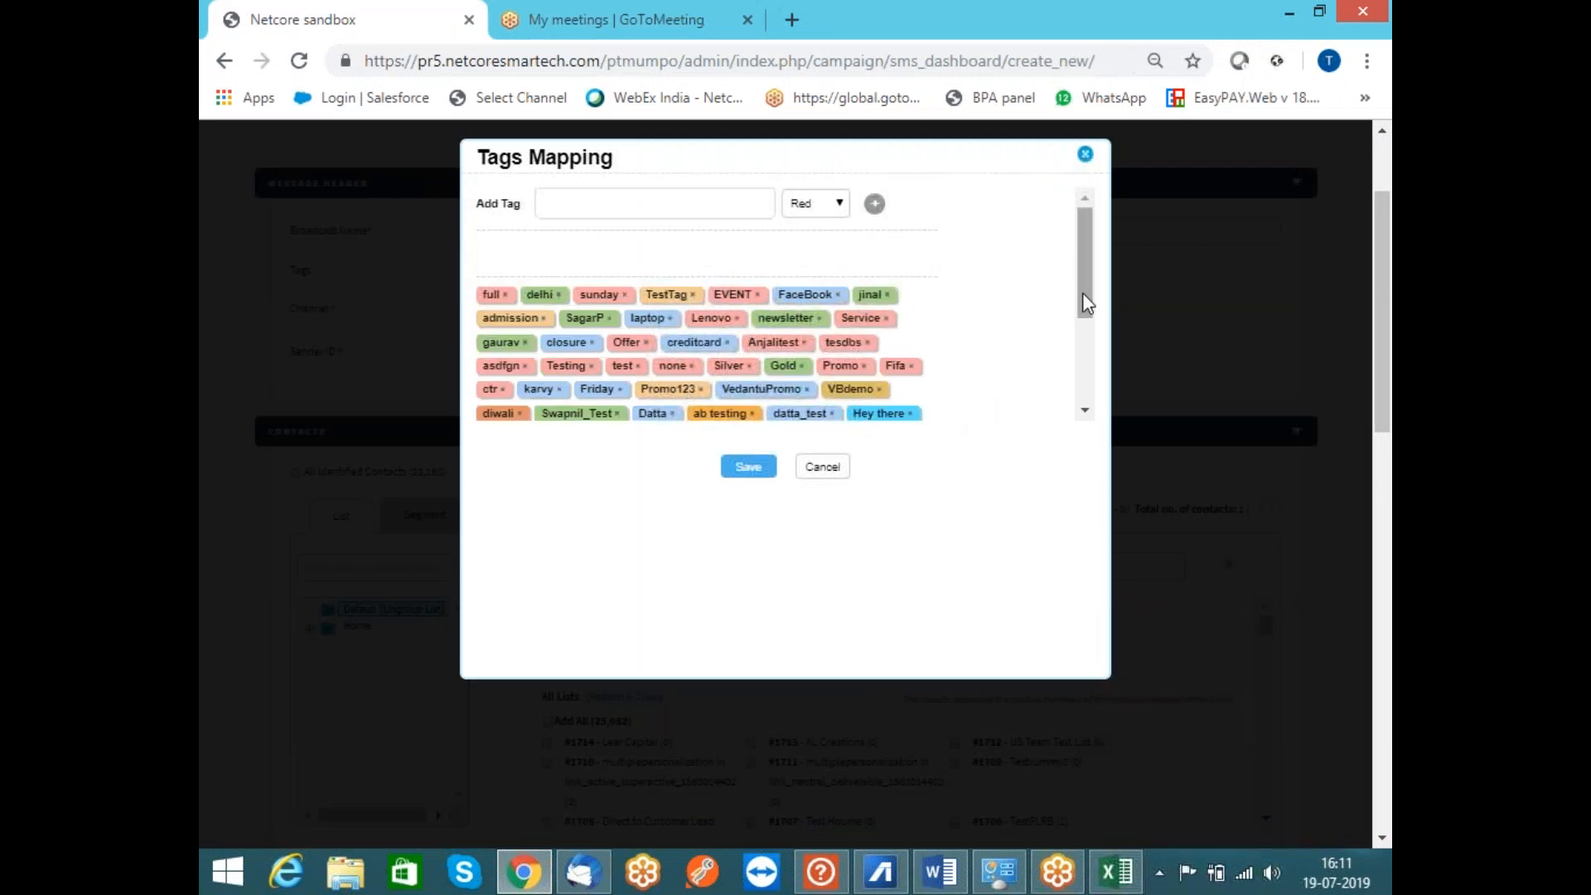
left_click_drag(1082, 293, 1086, 342)
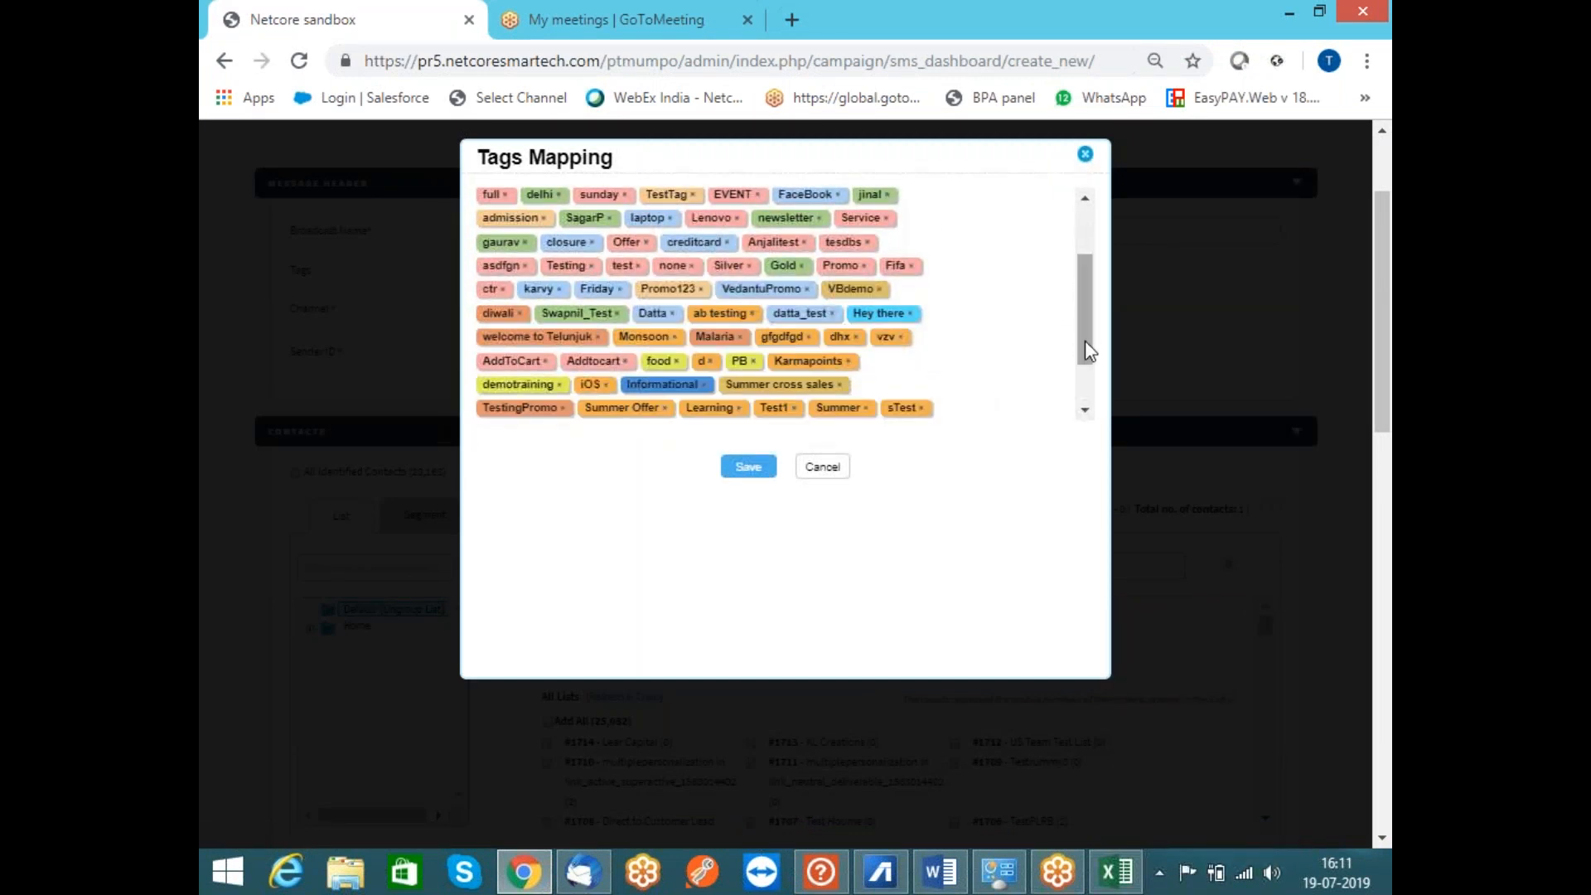
left_click(693, 194)
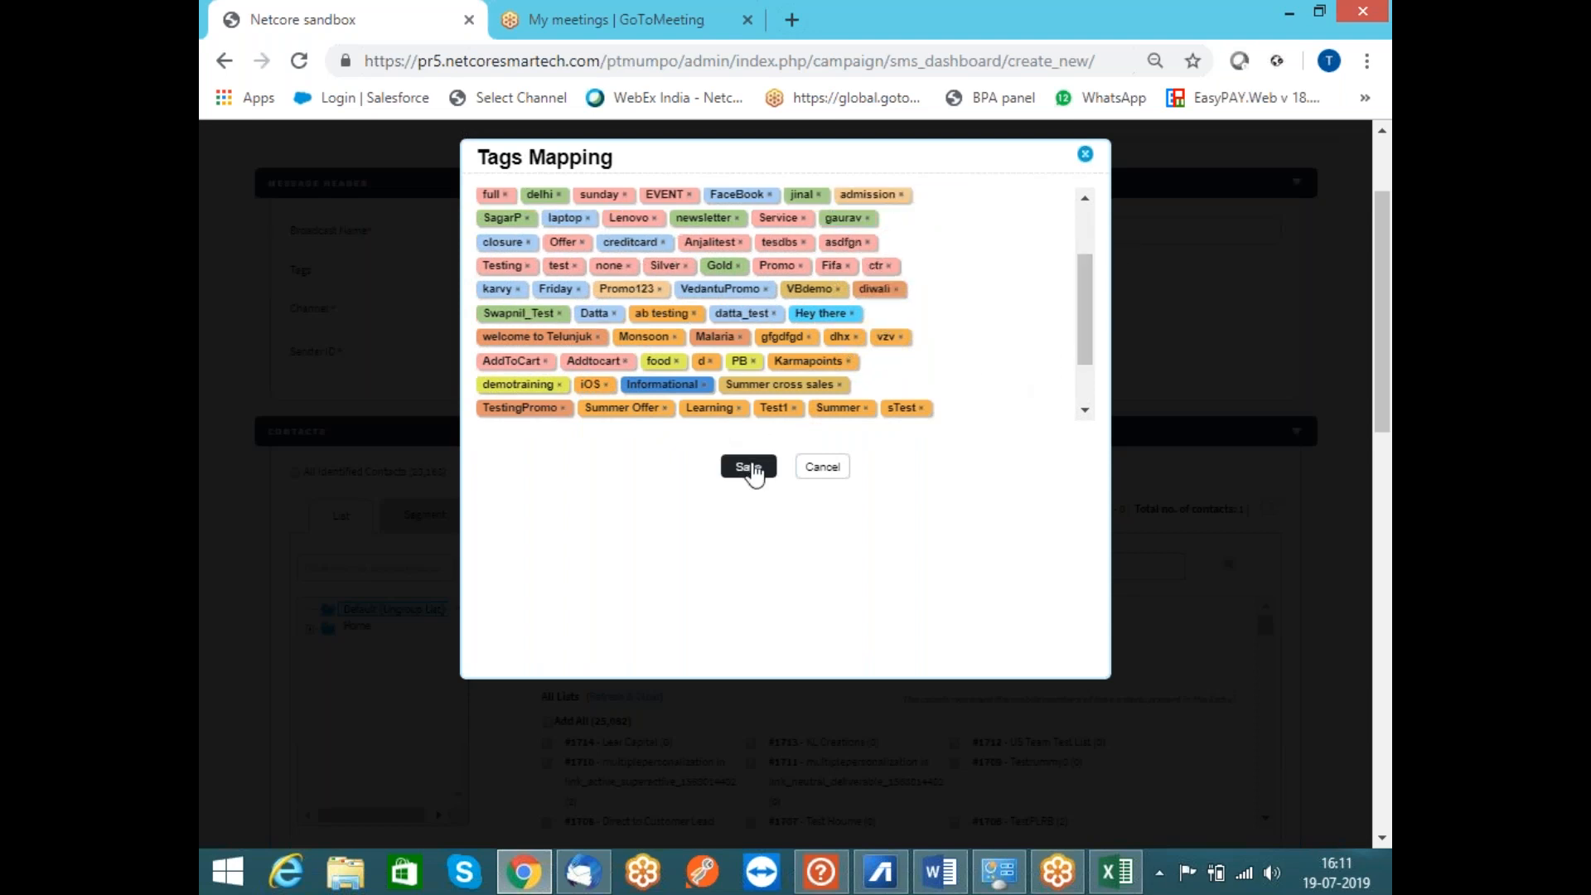
left_click(748, 467)
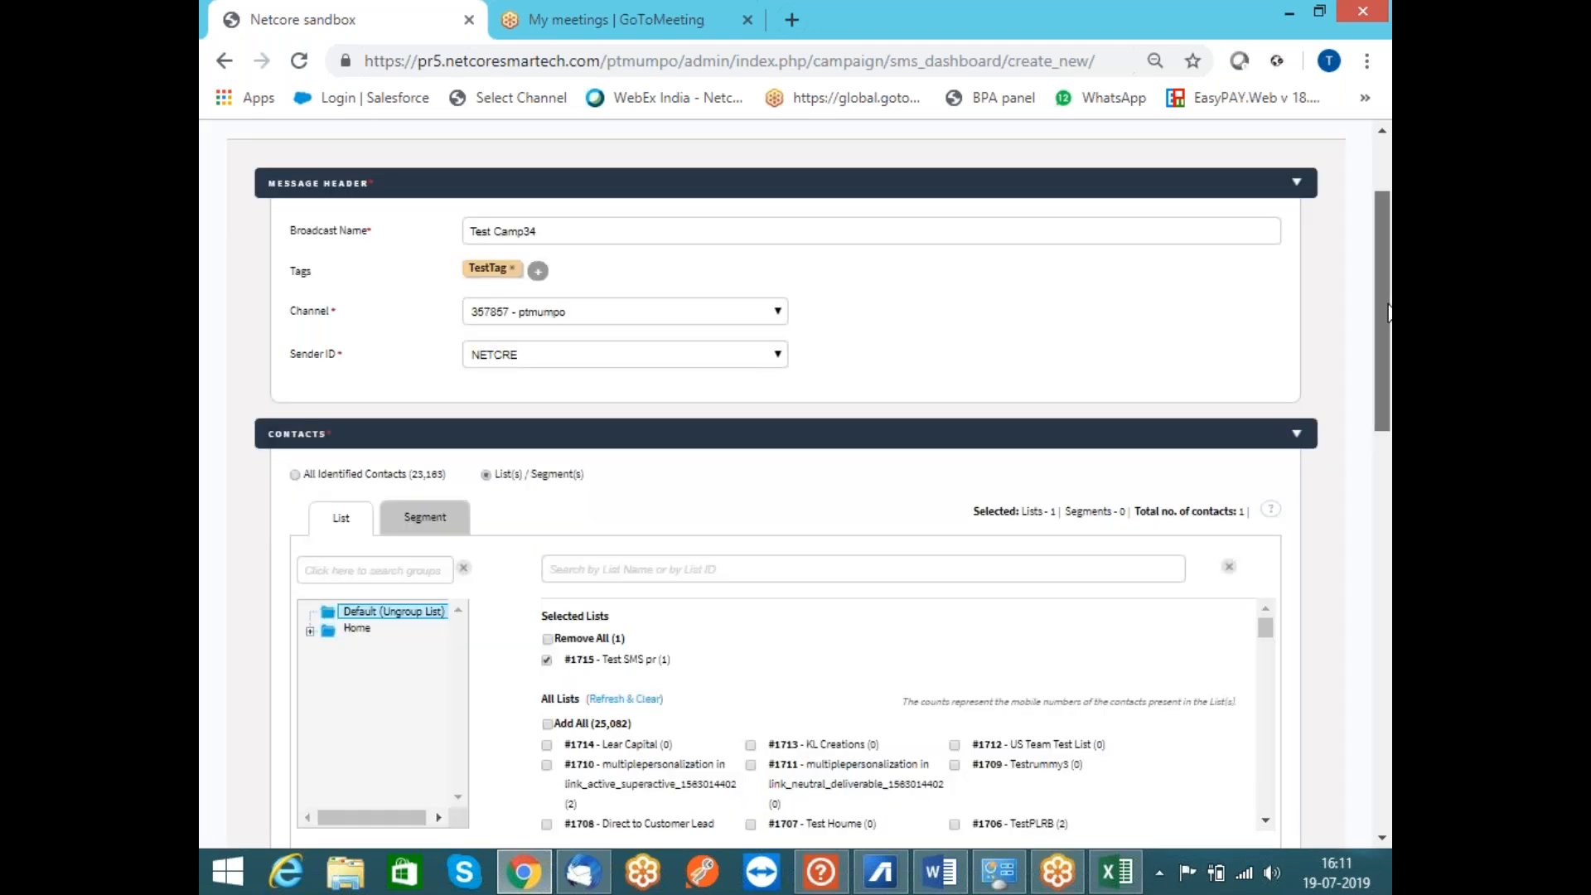
left_click_drag(1388, 315, 1388, 713)
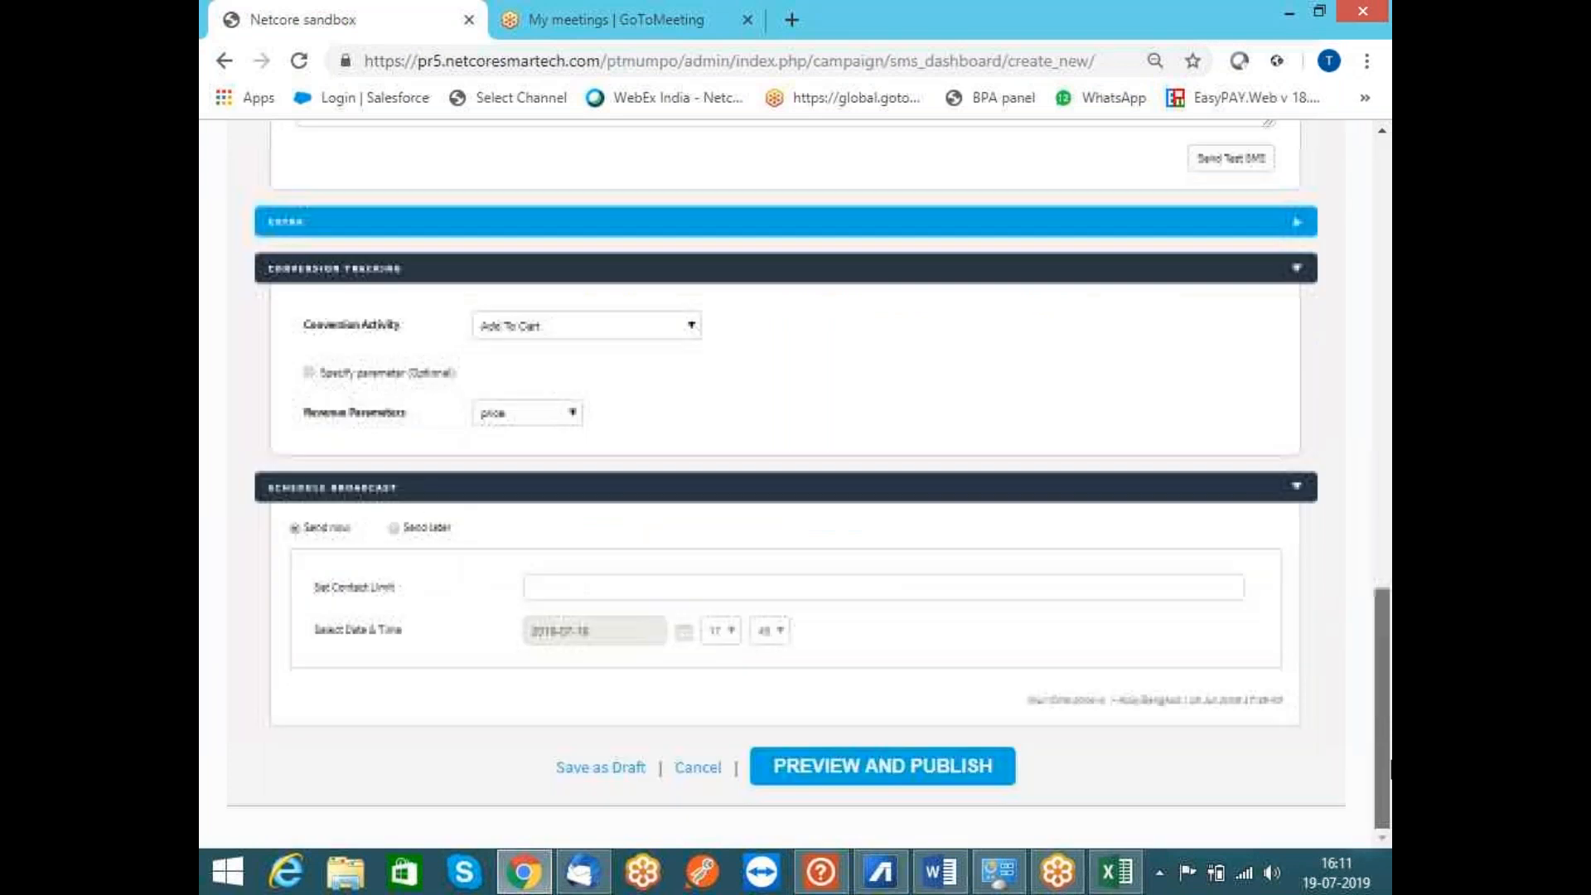
Preview Test Camp34, check the shortened link in its message, and publish it to the Test SMS pr list
left_click(927, 781)
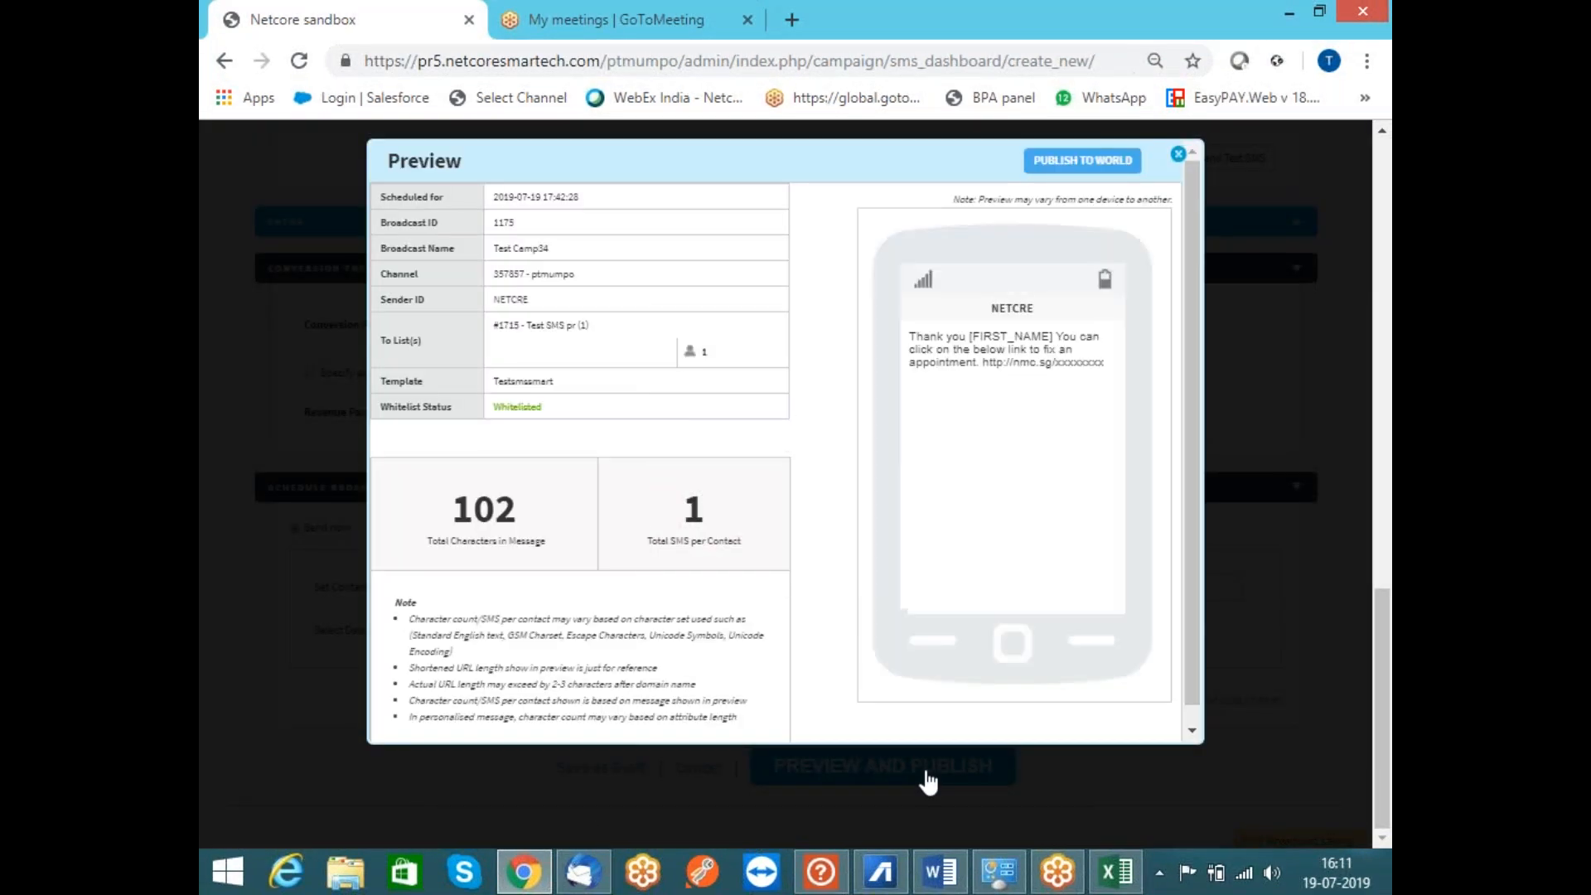
left_click_drag(1111, 356, 983, 370)
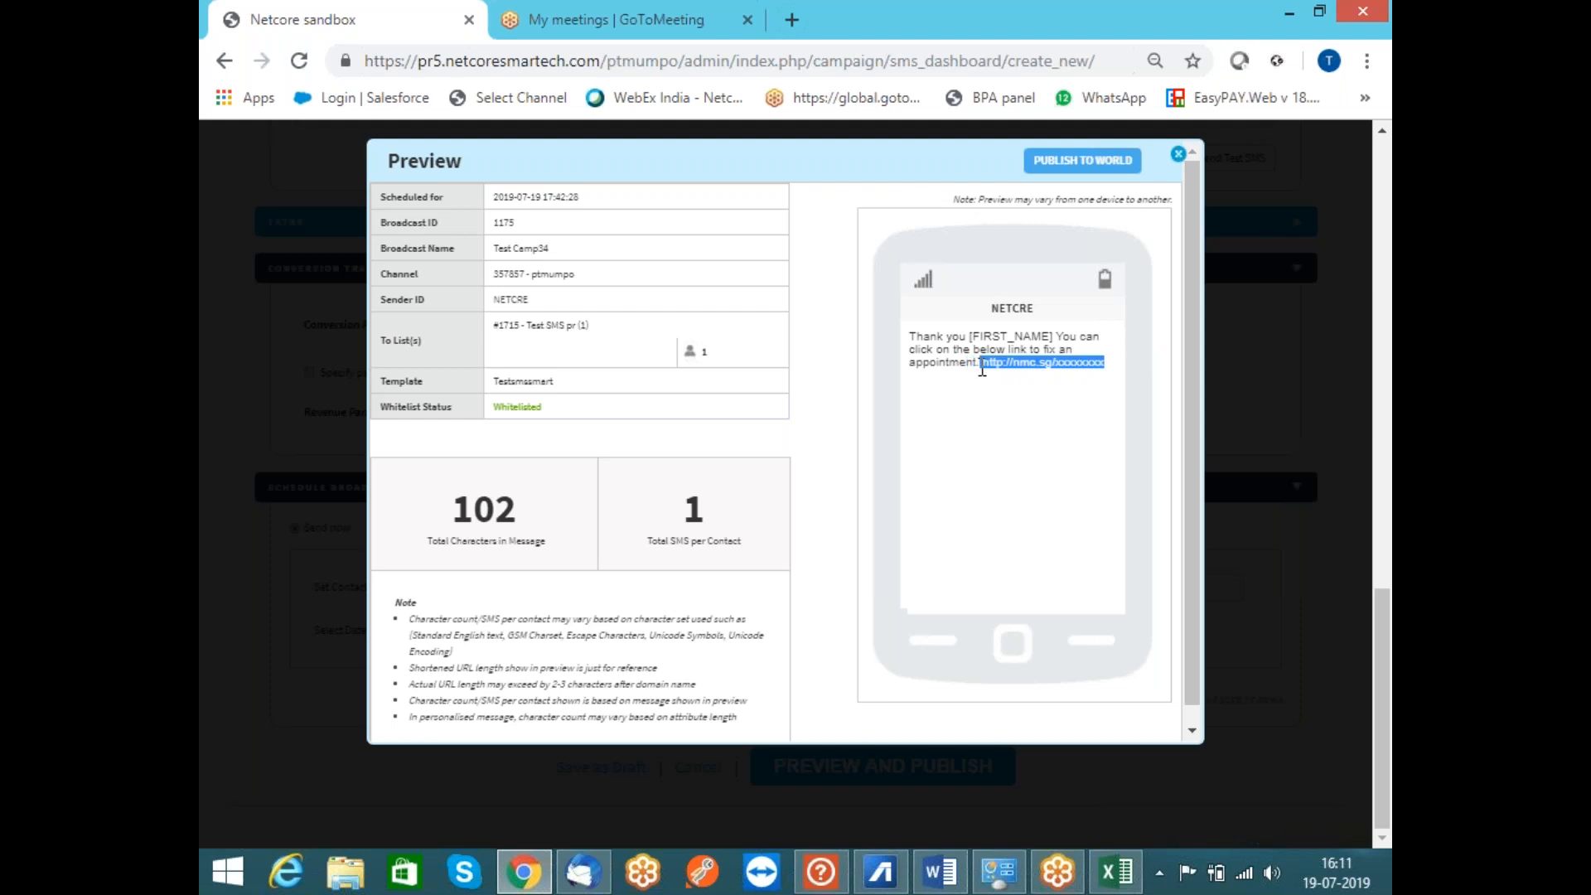
left_click(1008, 440)
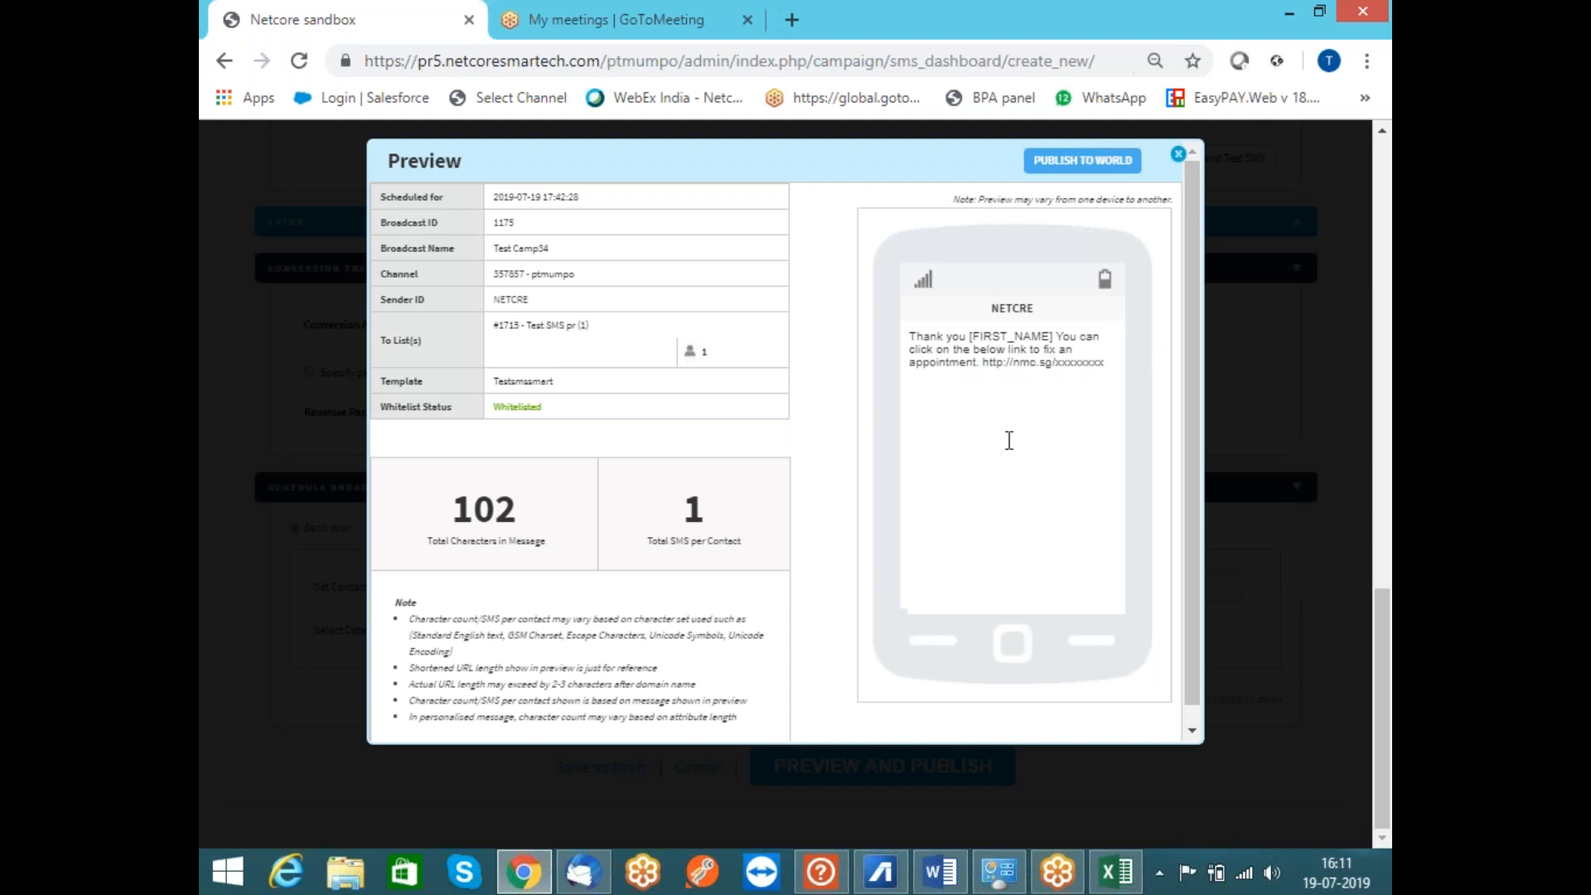
left_click(1120, 166)
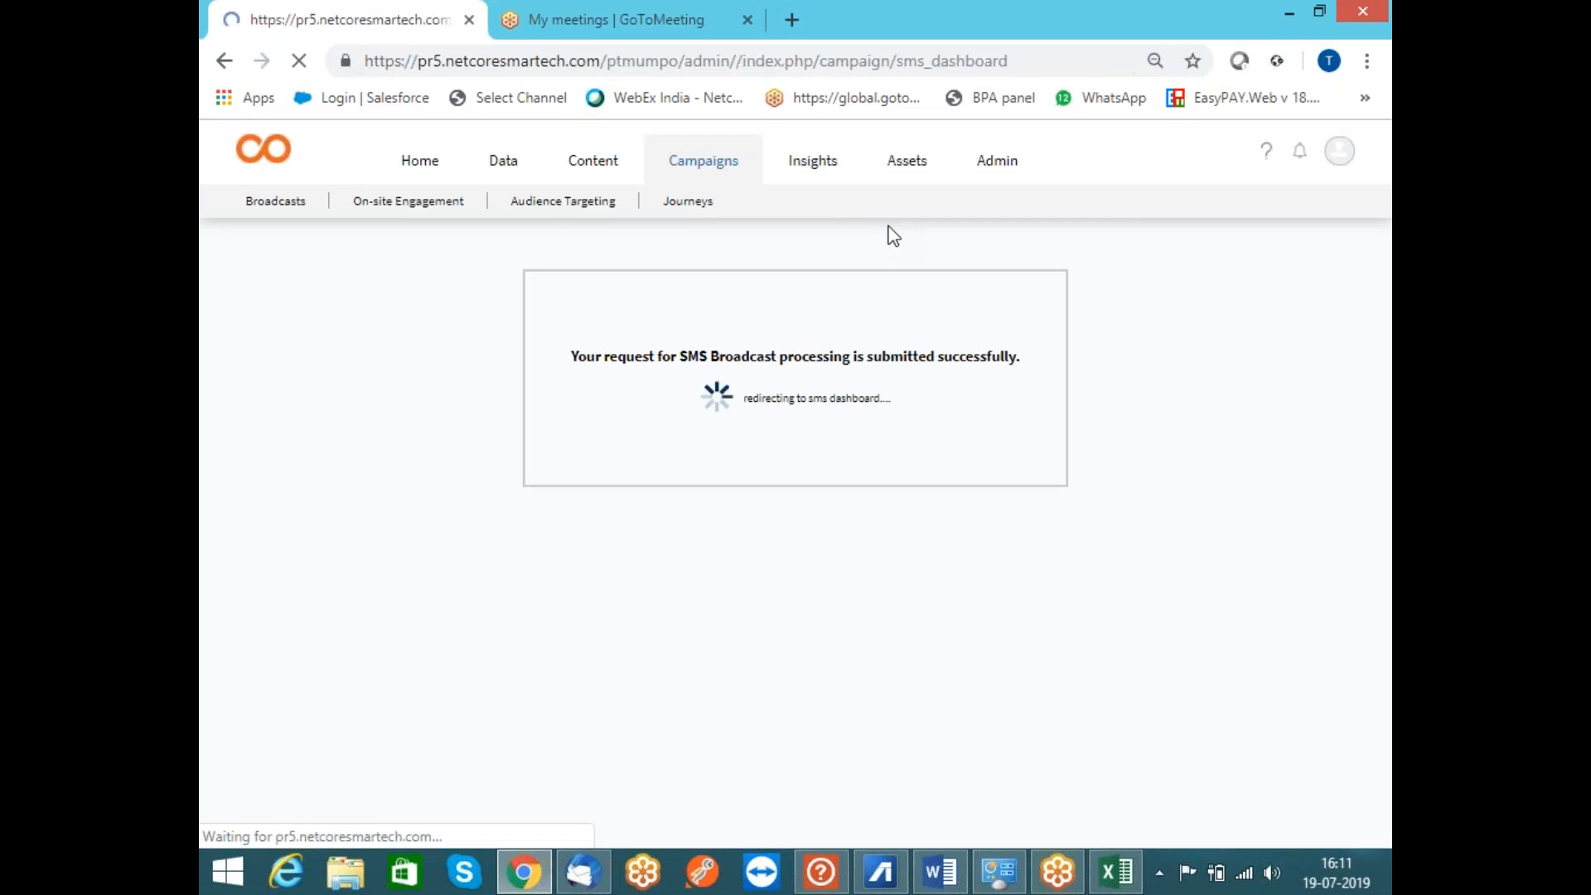
Switch from the SMS Broadcast list to the Insights dashboard and open its help options
left_click(804, 170)
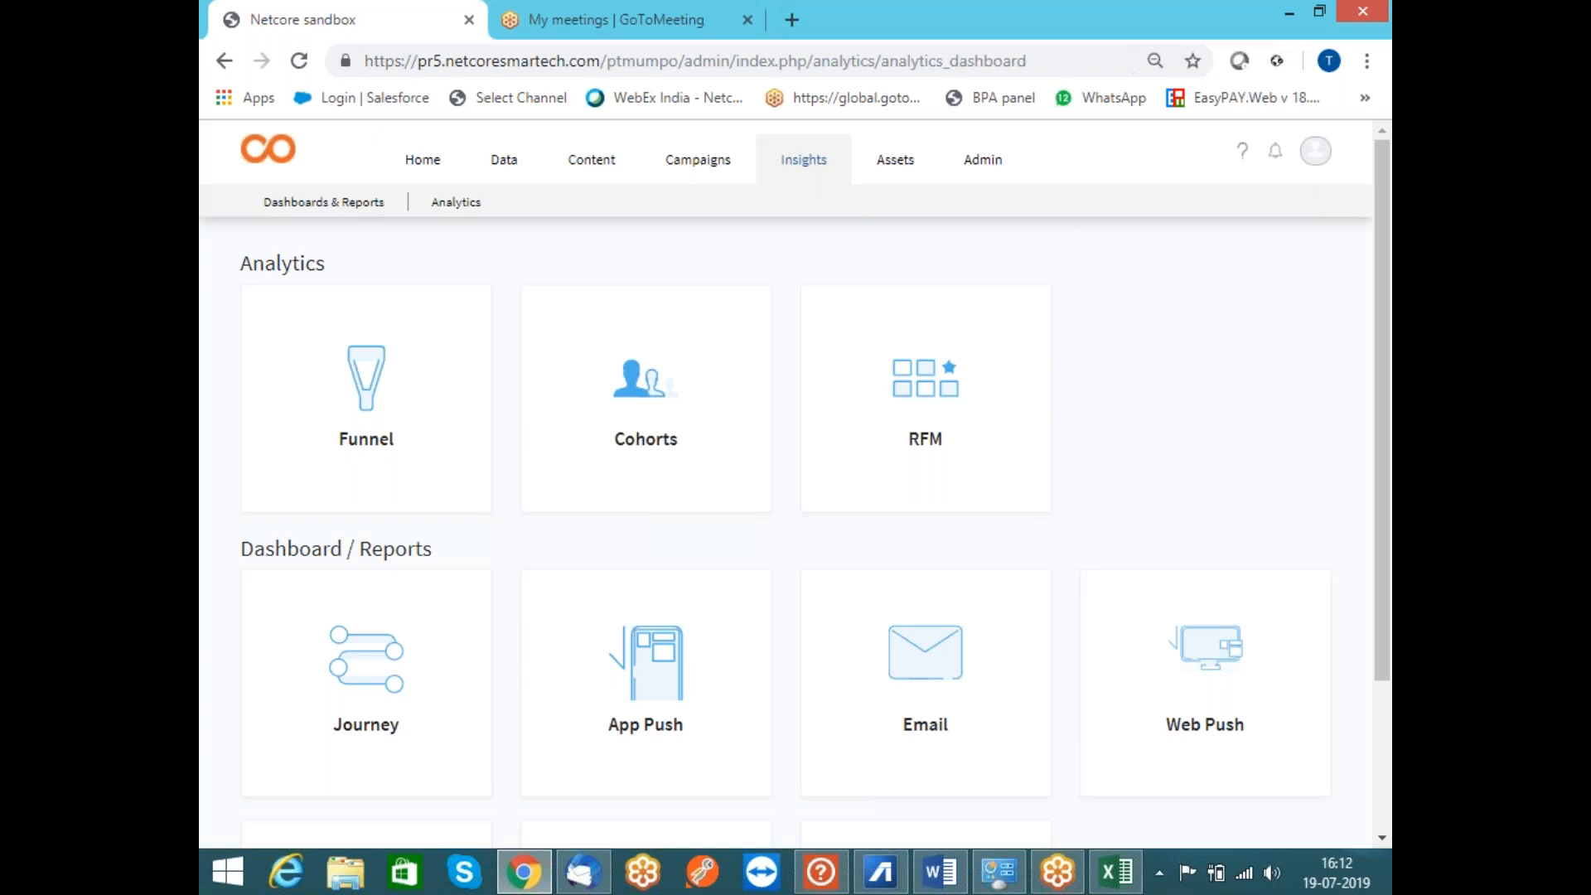
left_click(1243, 159)
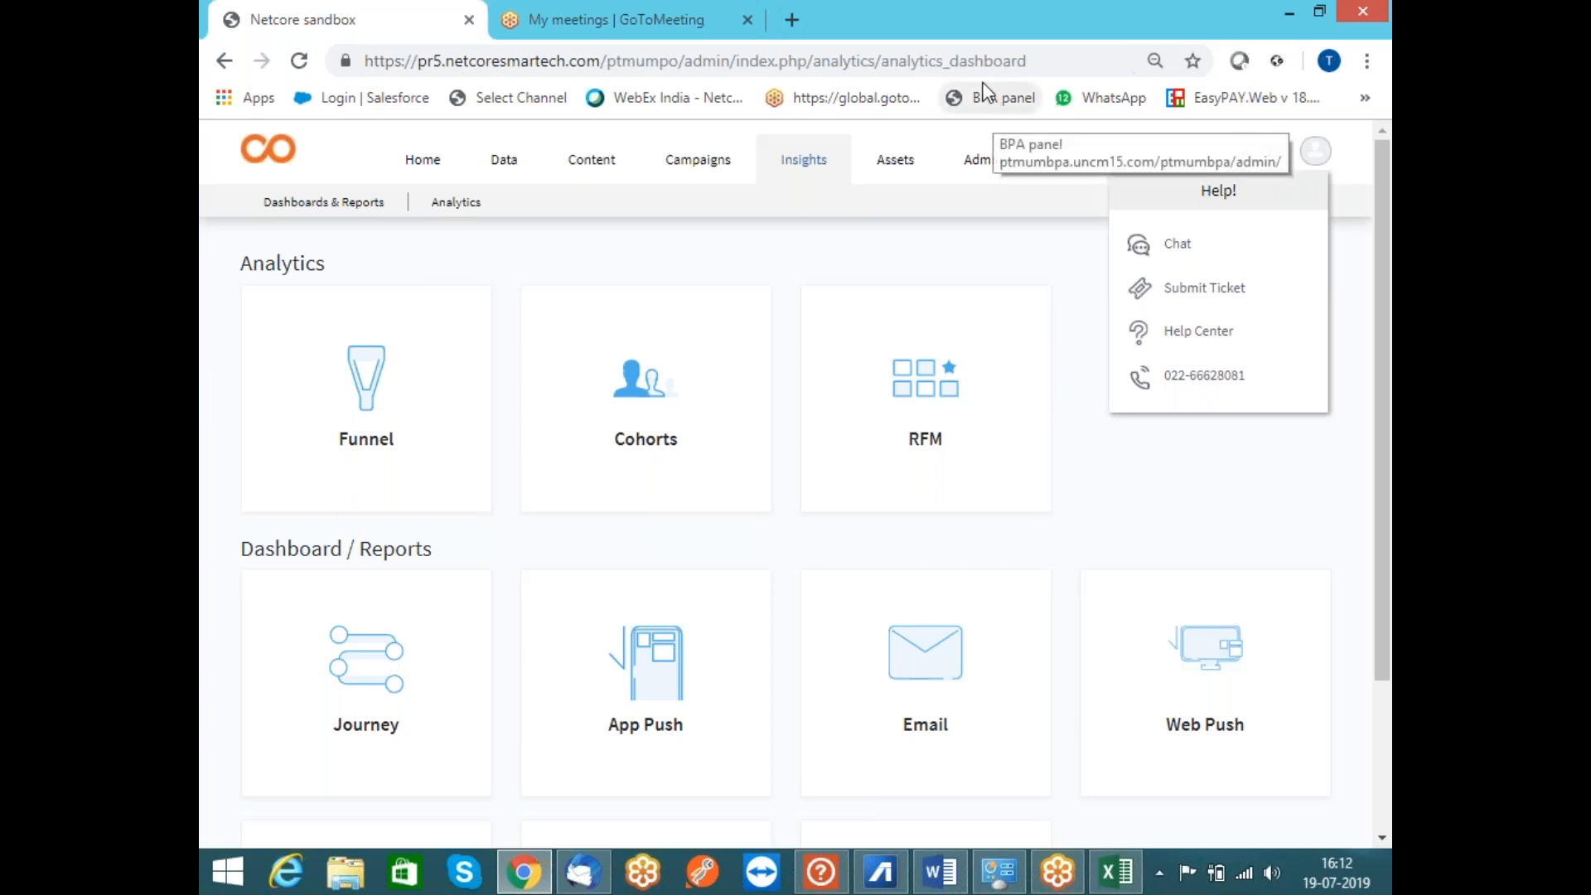
left_click(893, 36)
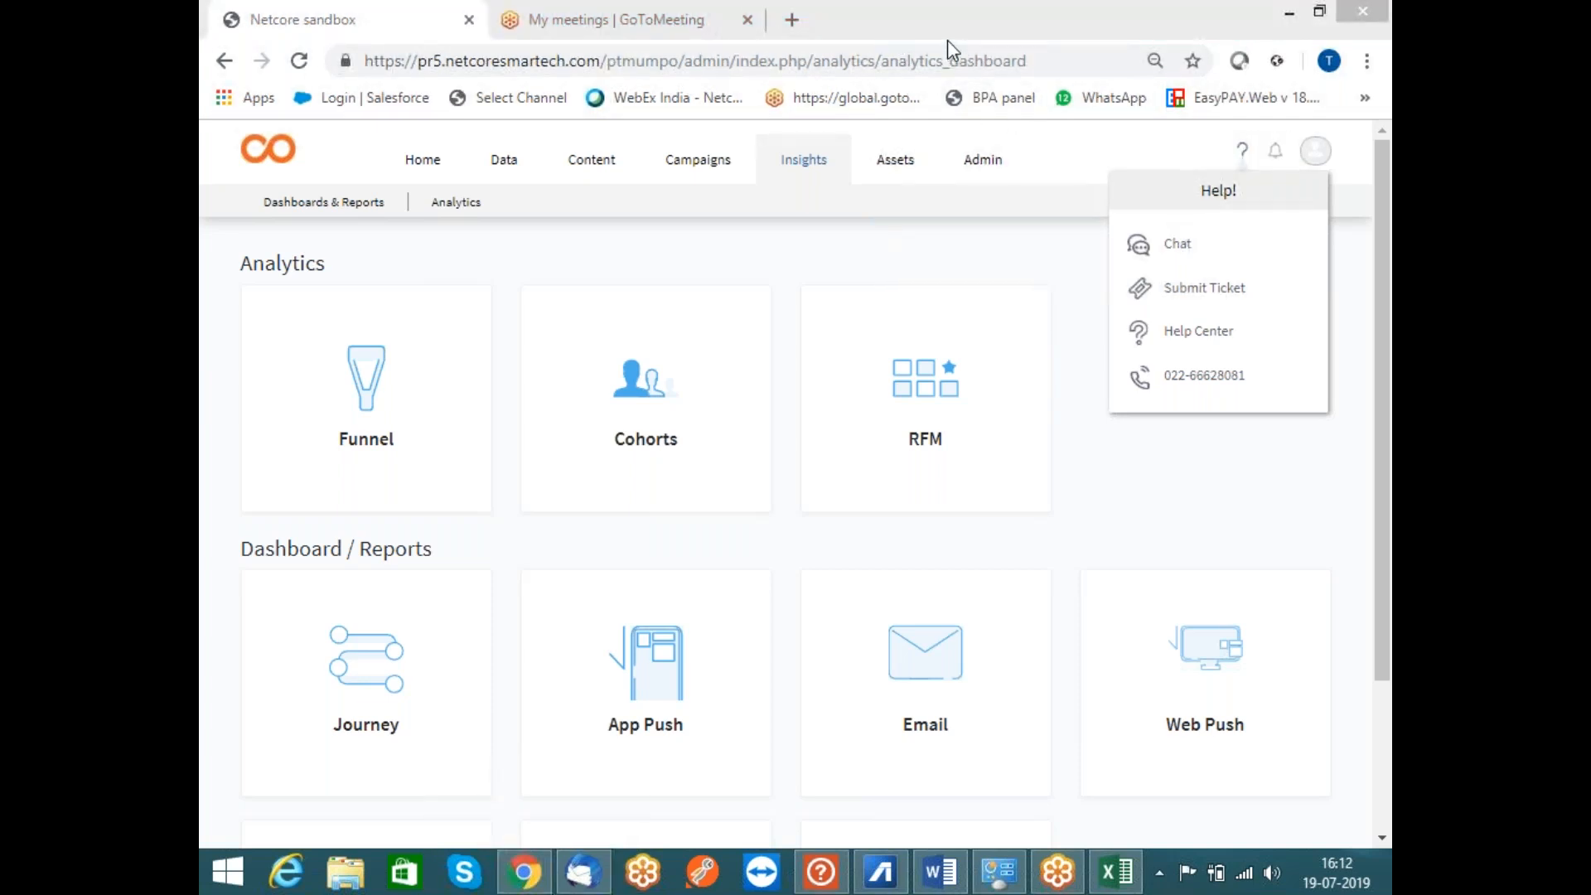